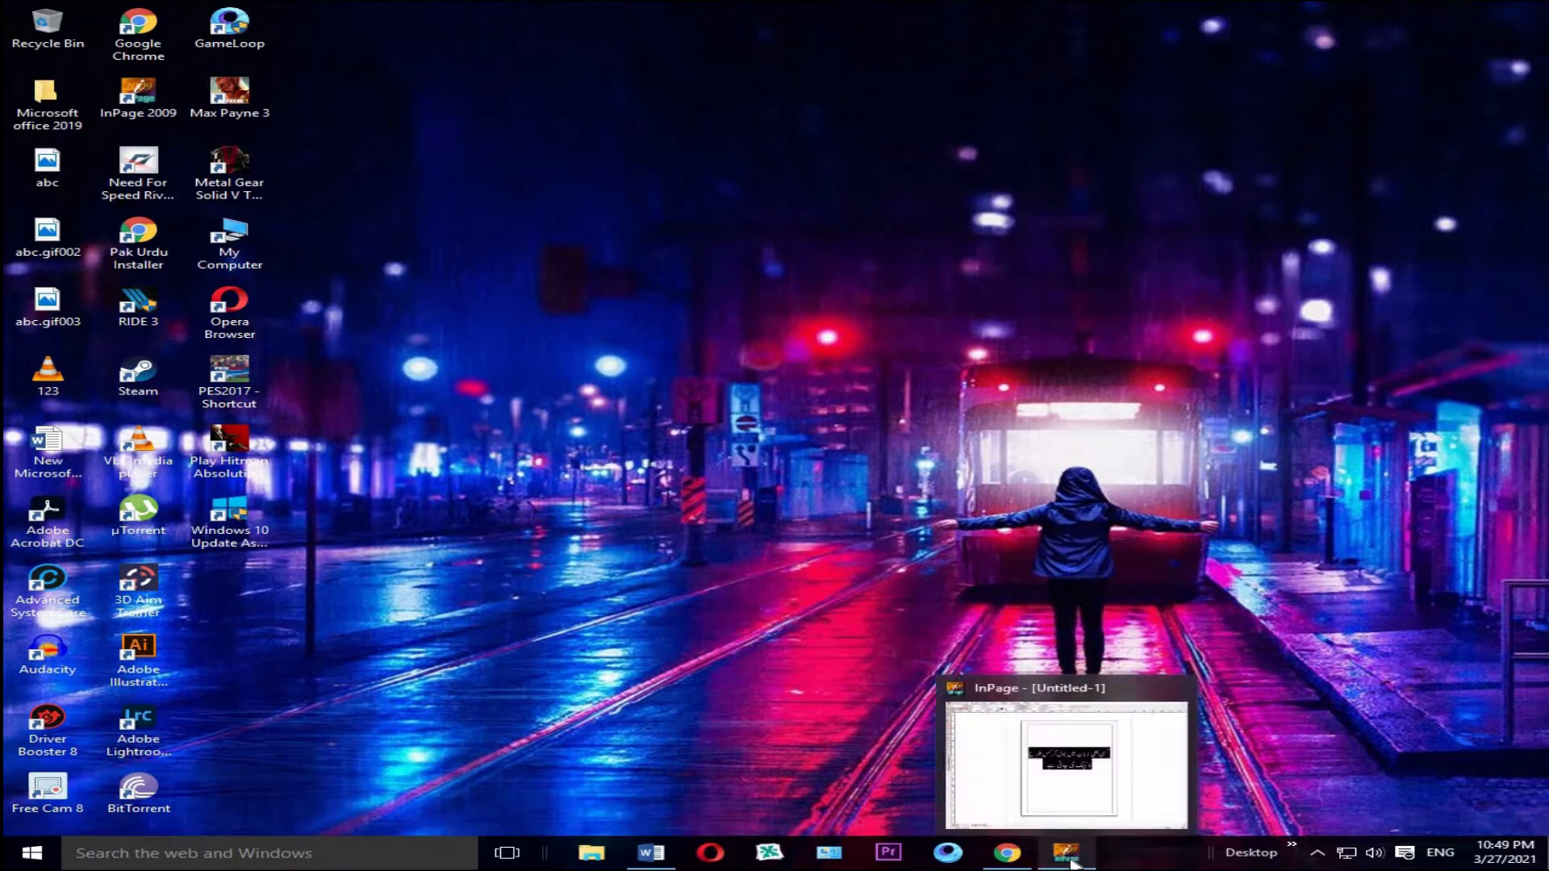
# Step: Switch to InPage, deselect the sample Urdu text and view the page at 100% zoom
pyautogui.click(1067, 857)
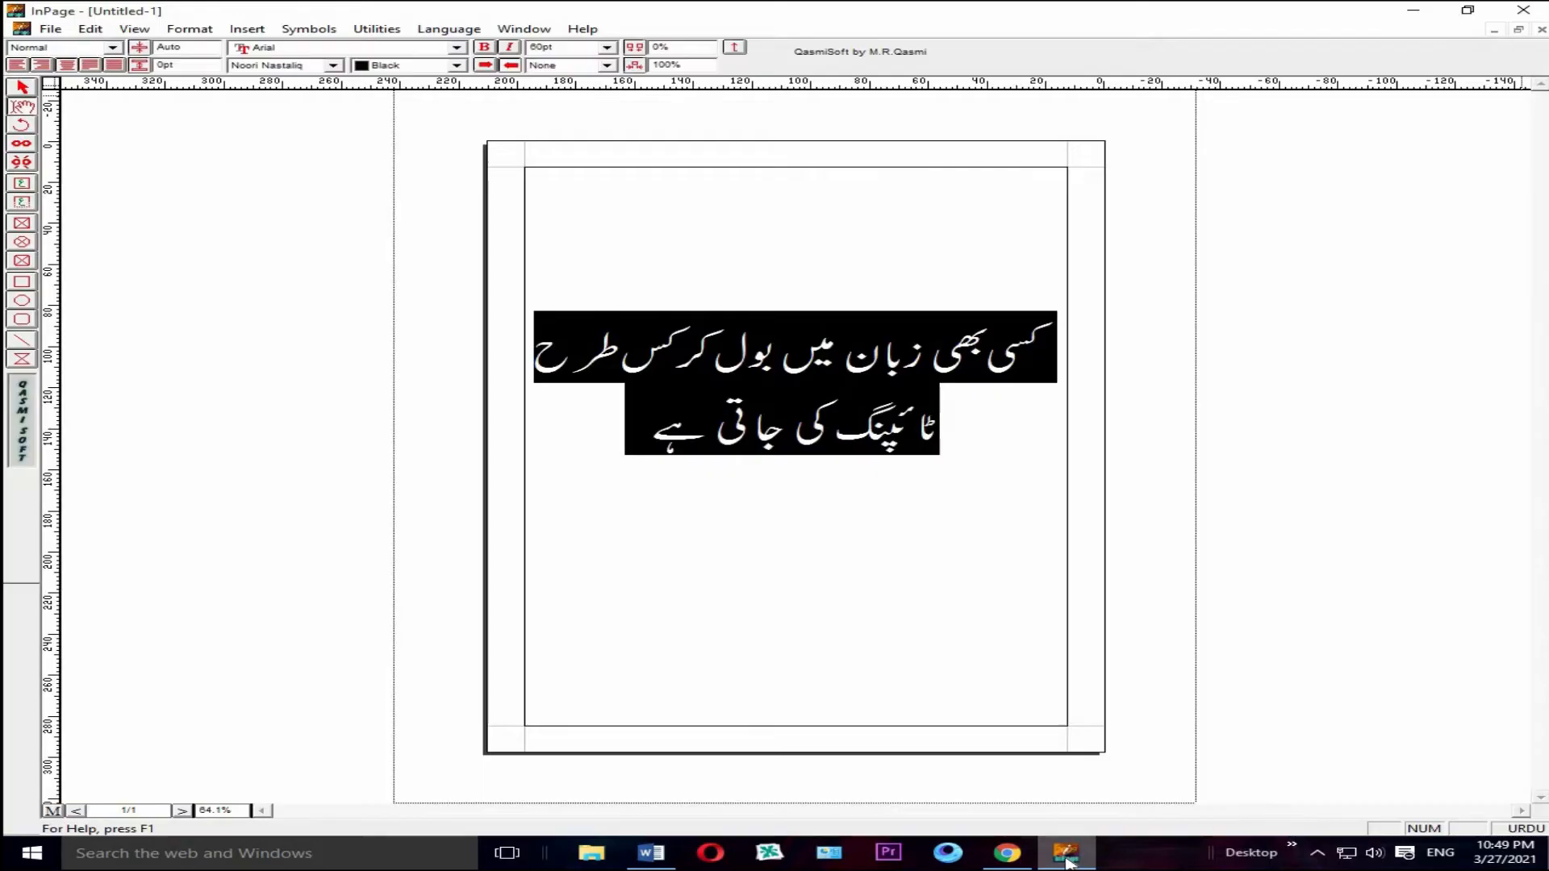
pyautogui.click(980, 434)
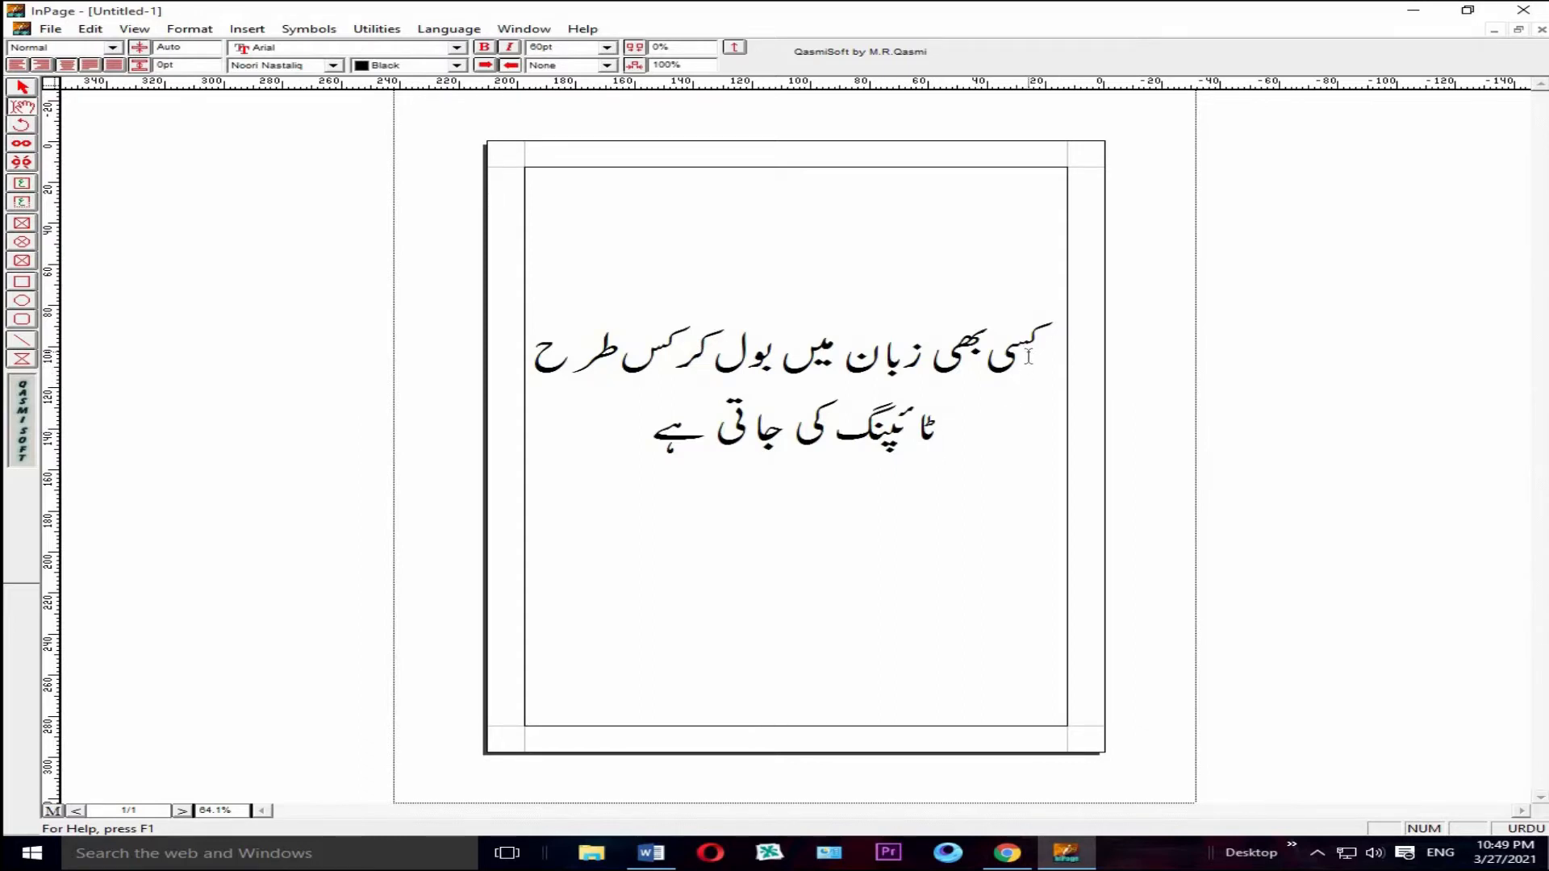
pyautogui.hotkey('ctrl', '1')
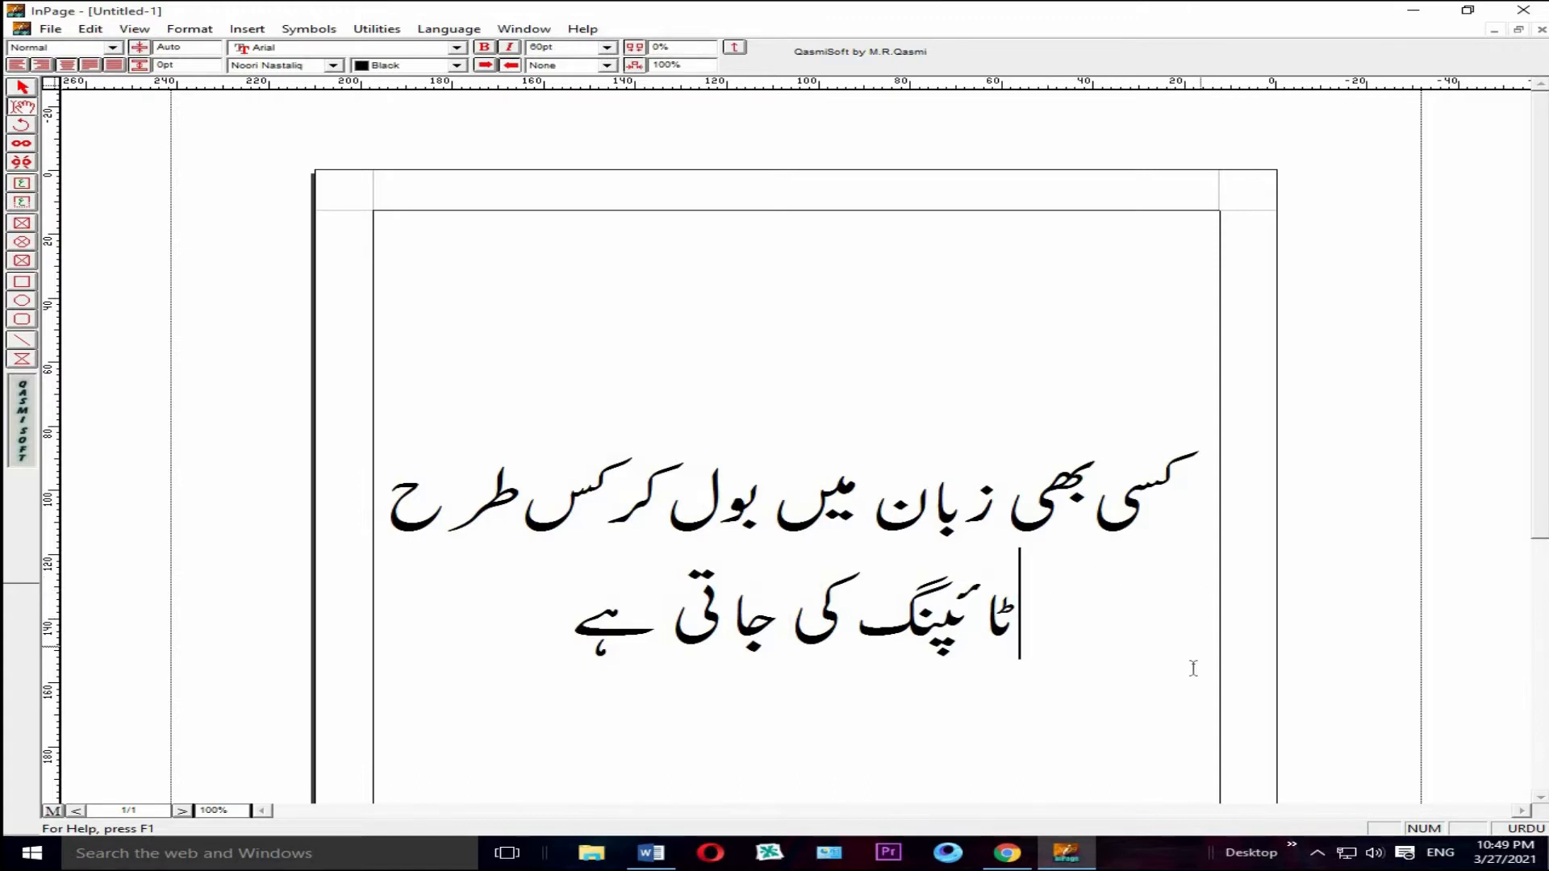
# Step: Switch to Chrome and search the web for "google translate"
pyautogui.moveTo(1007, 860)
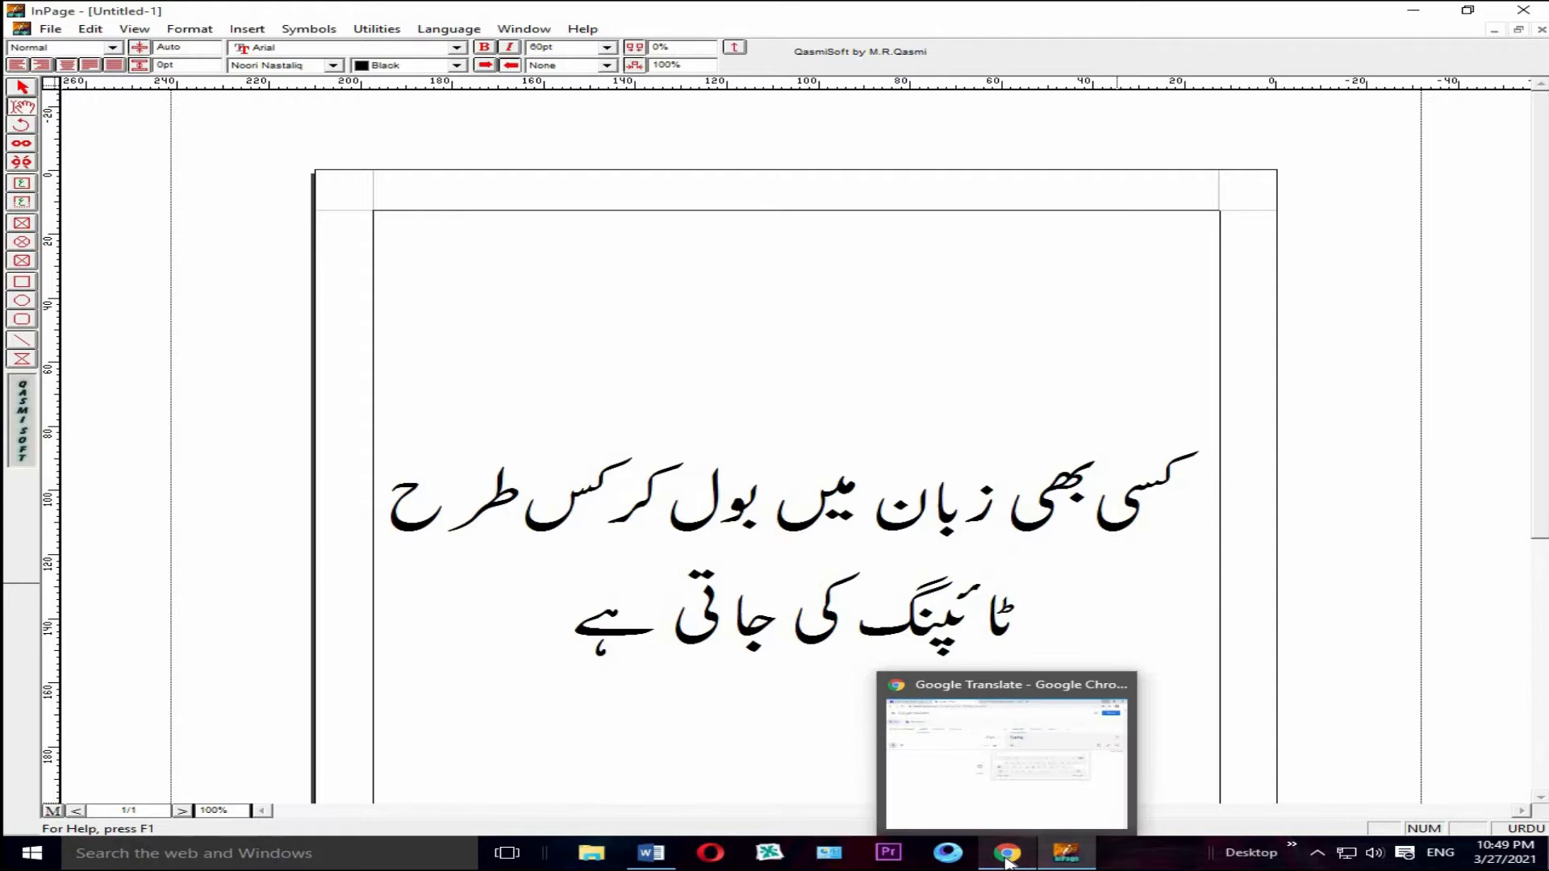
pyautogui.click(1004, 858)
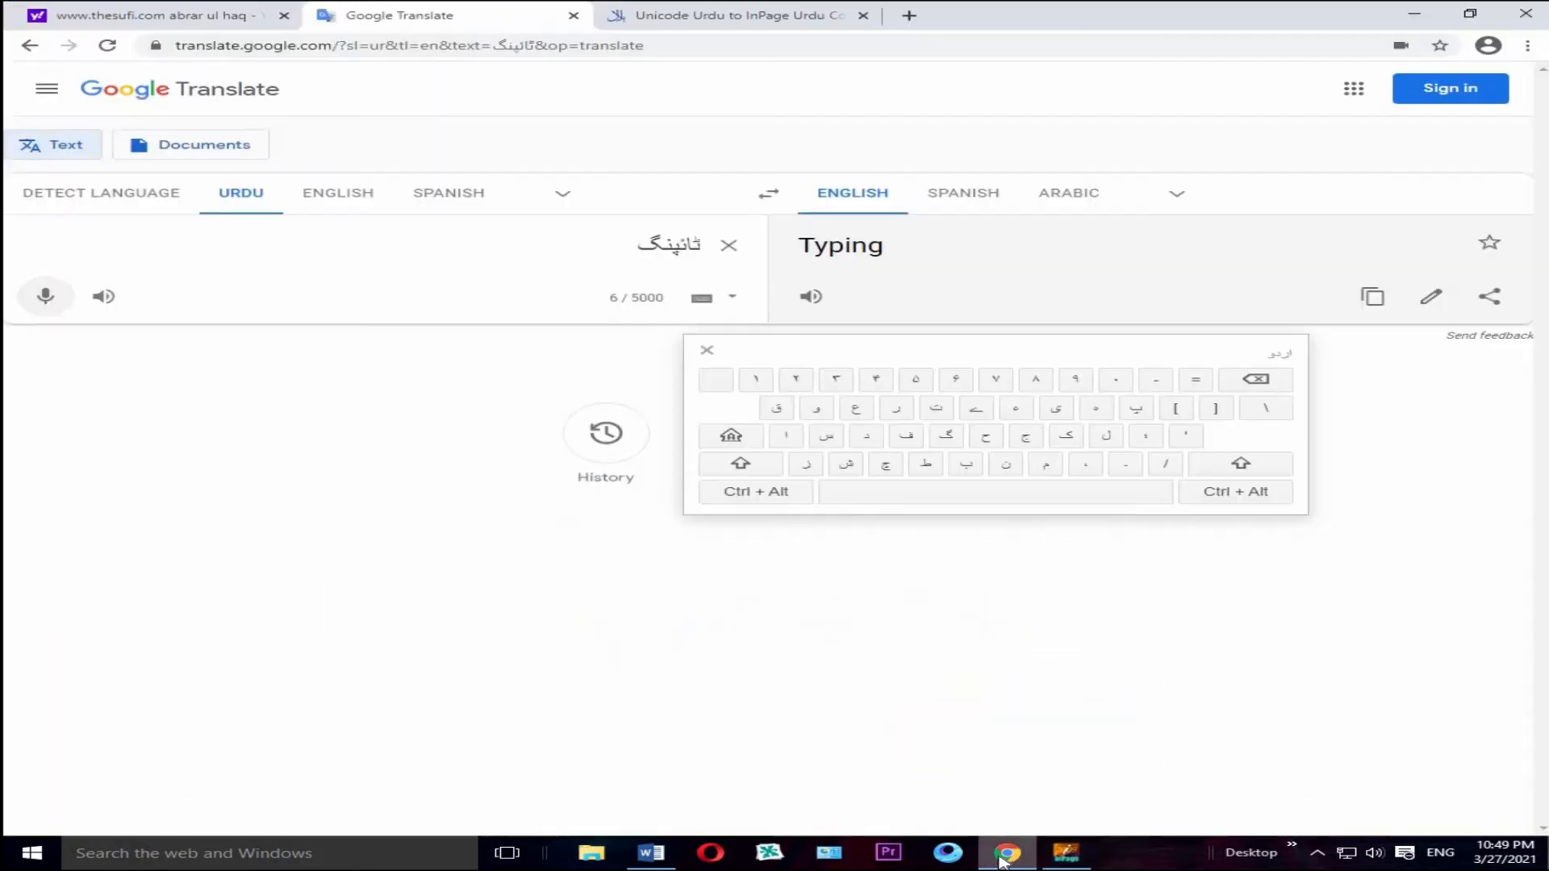
pyautogui.click(478, 49)
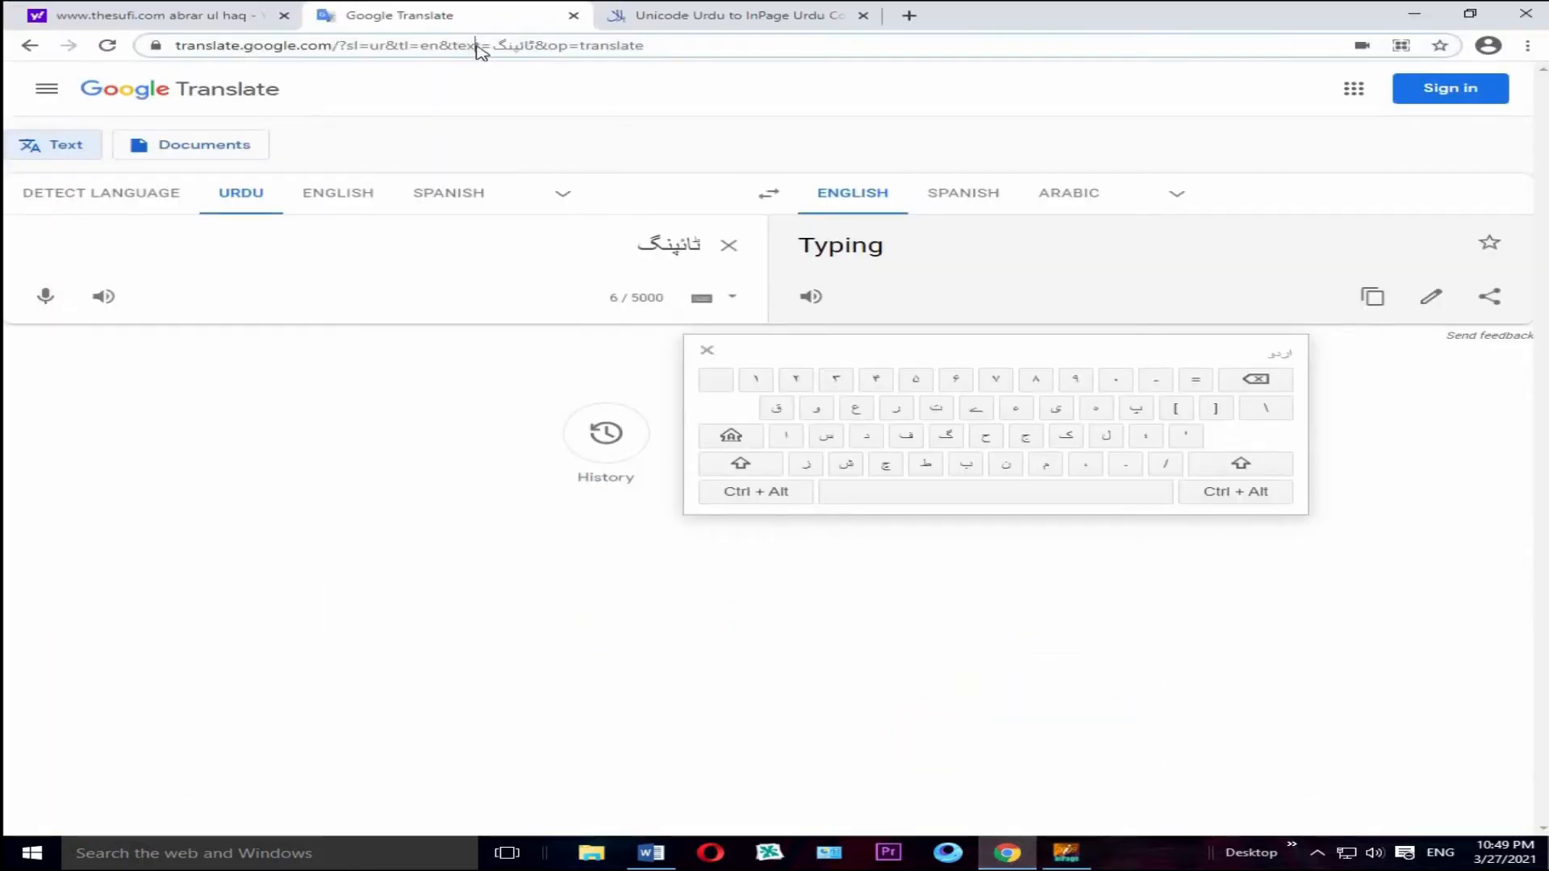
pyautogui.click(477, 48)
pyautogui.write('g')
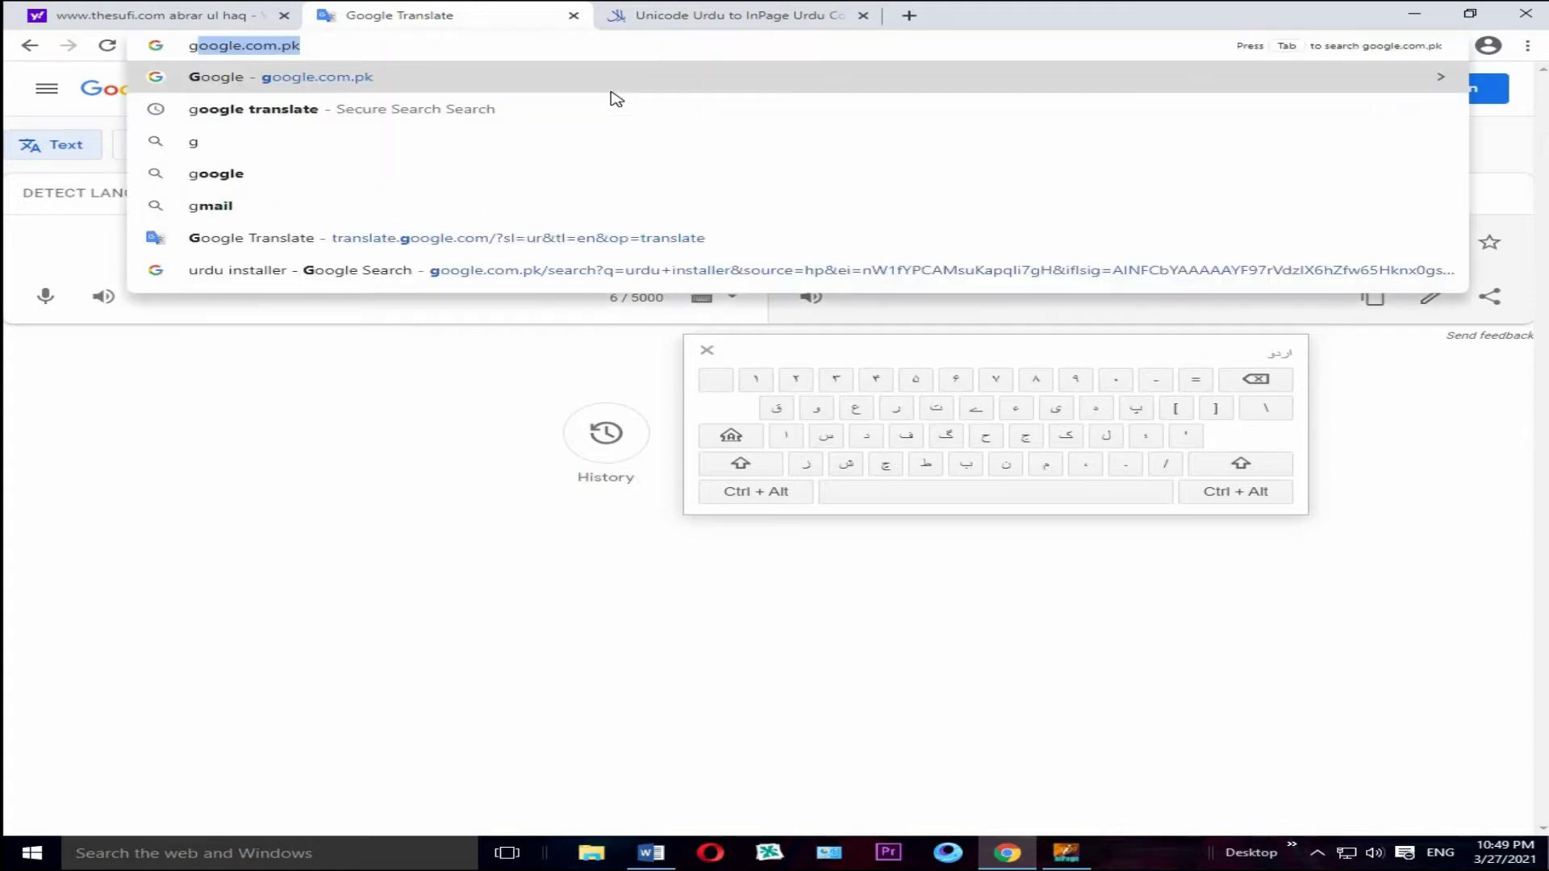
pyautogui.click(292, 109)
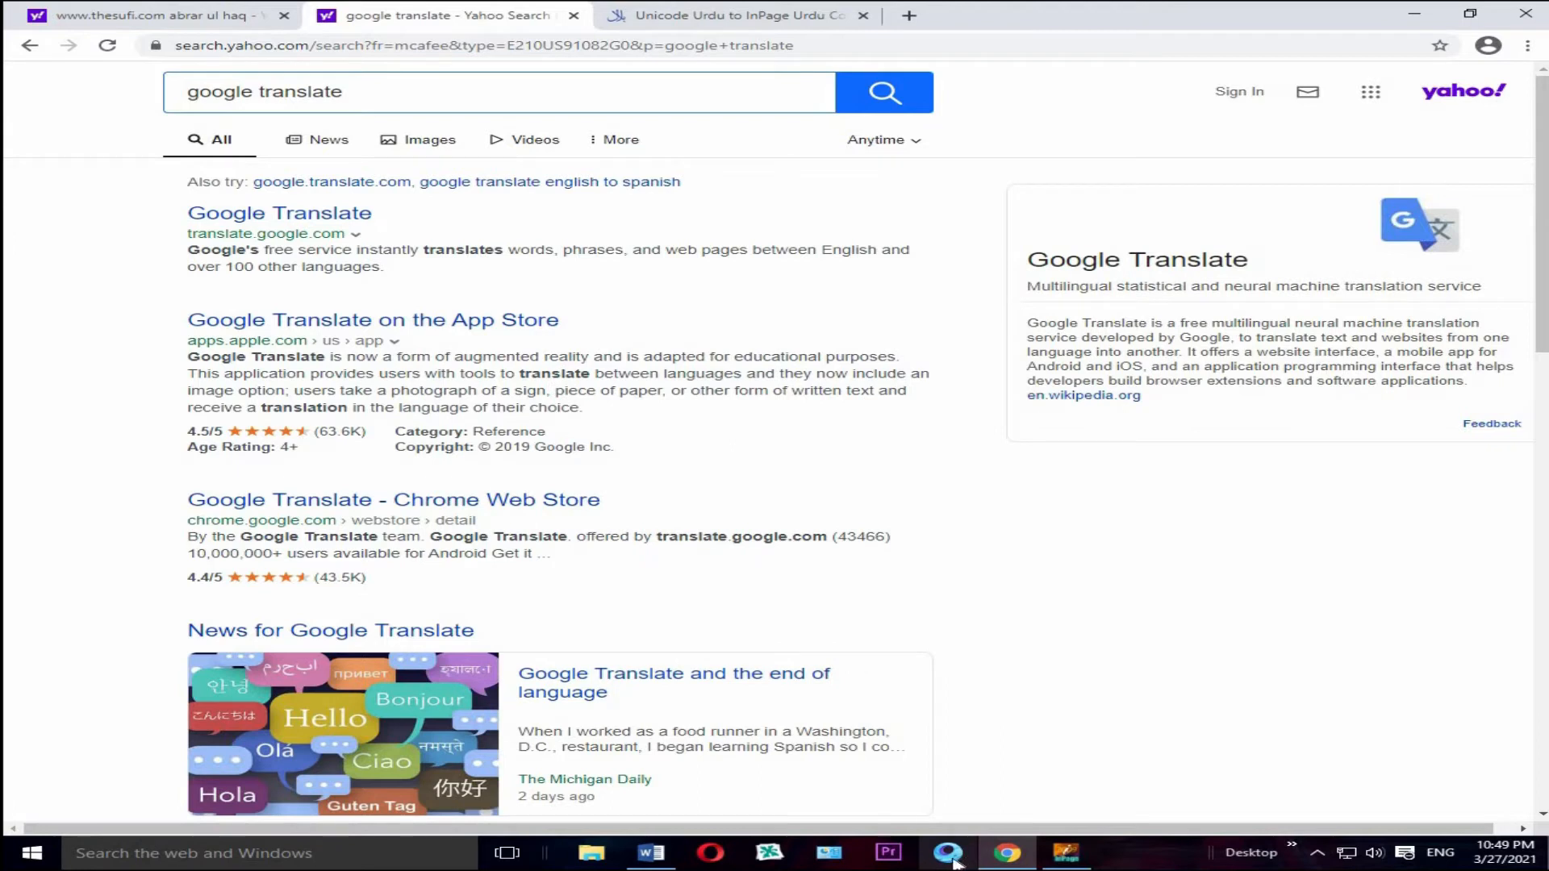
# Step: Open the Google Translate site from the web search results in Chrome
pyautogui.moveTo(1009, 864)
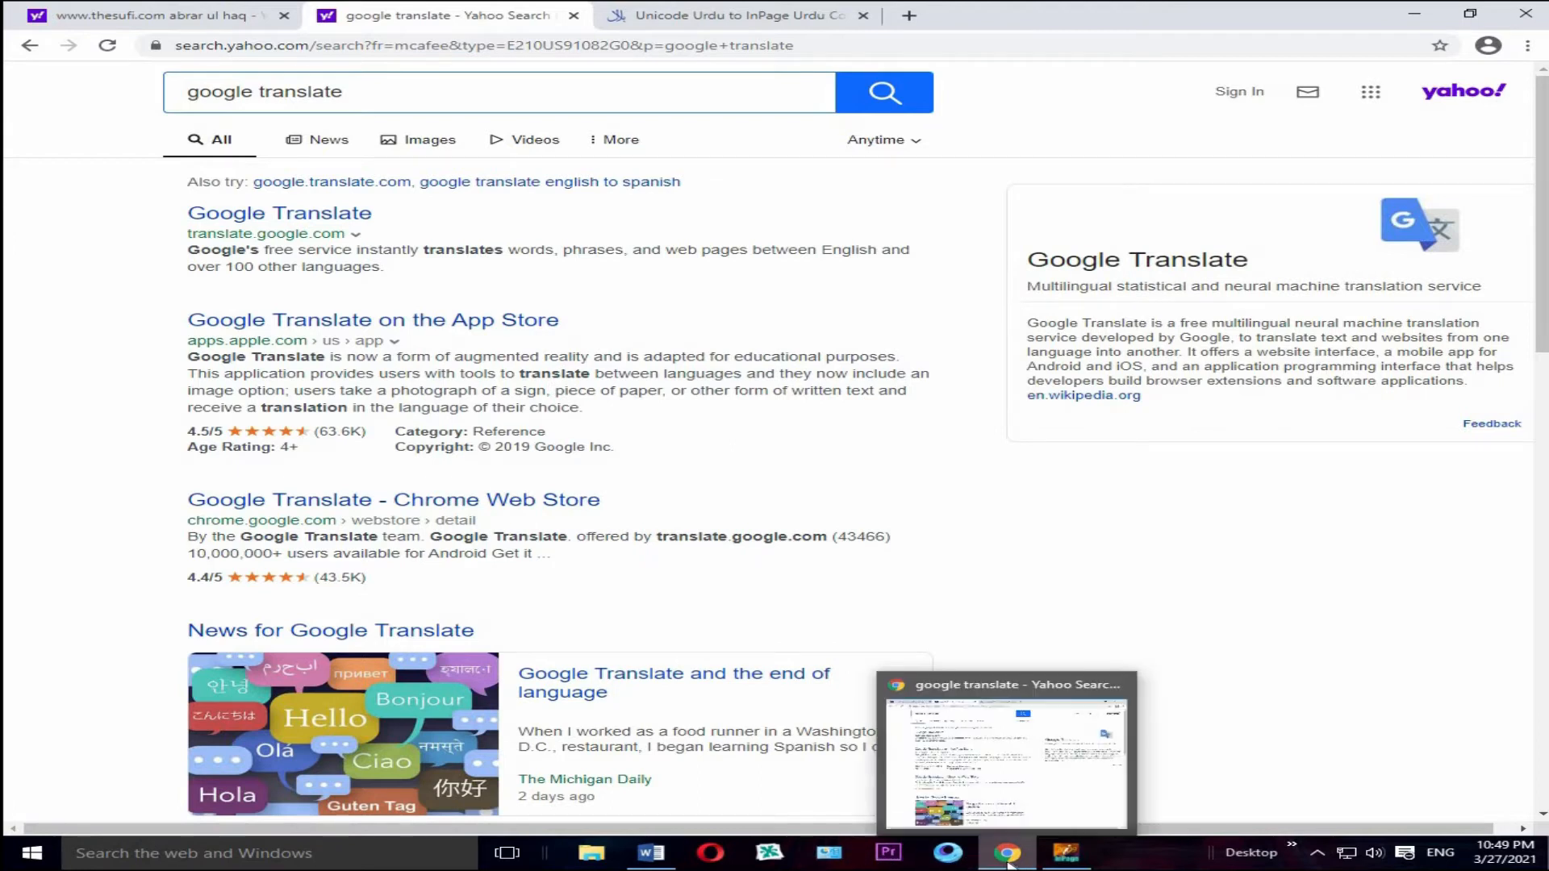
pyautogui.click(1062, 862)
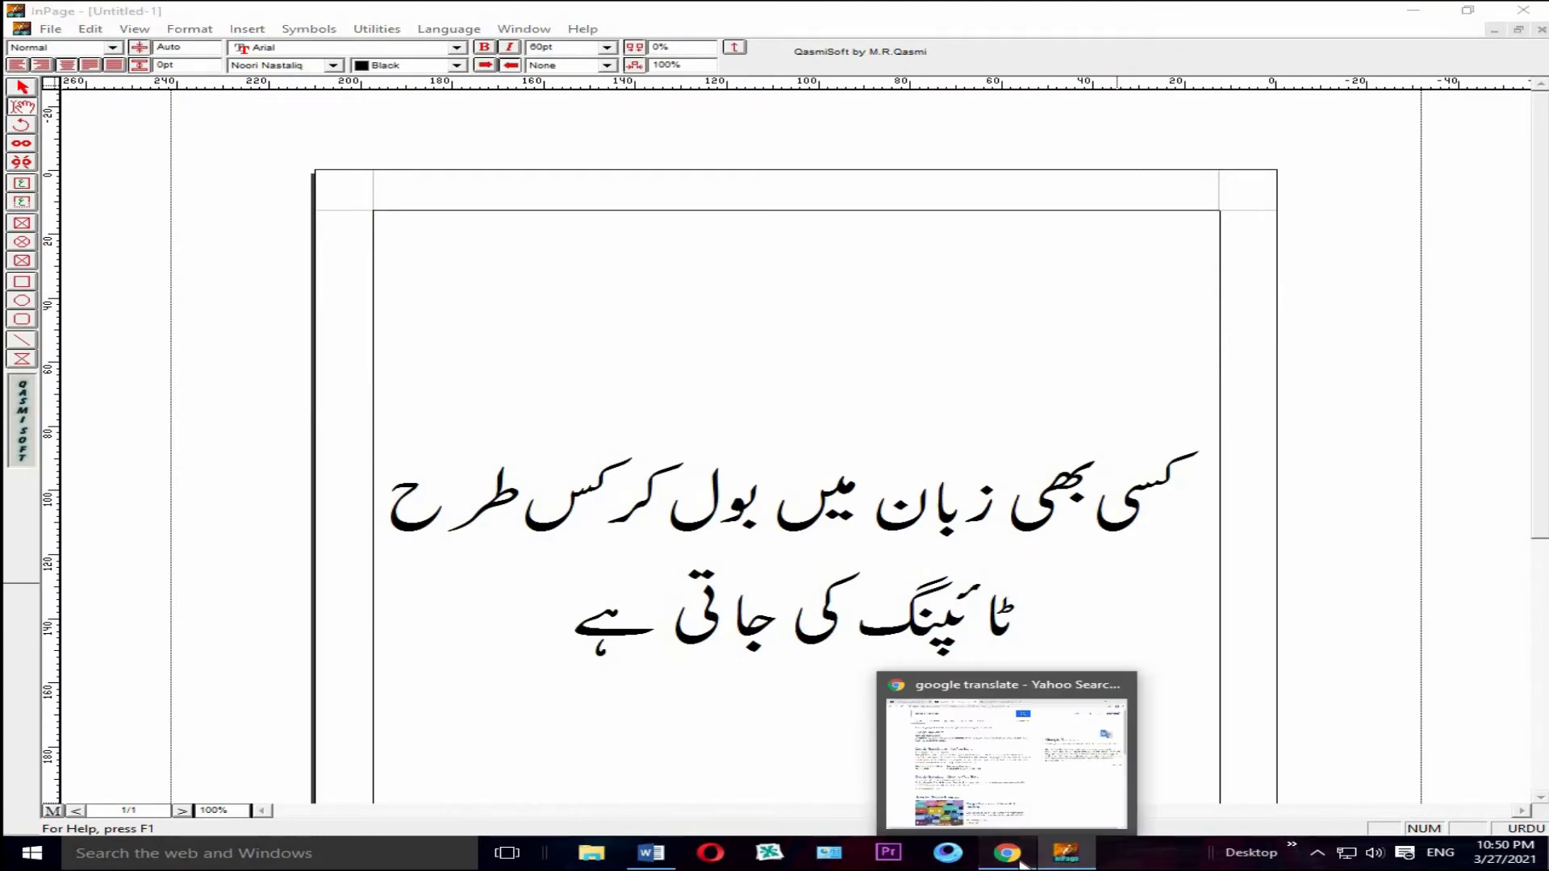
pyautogui.click(1022, 865)
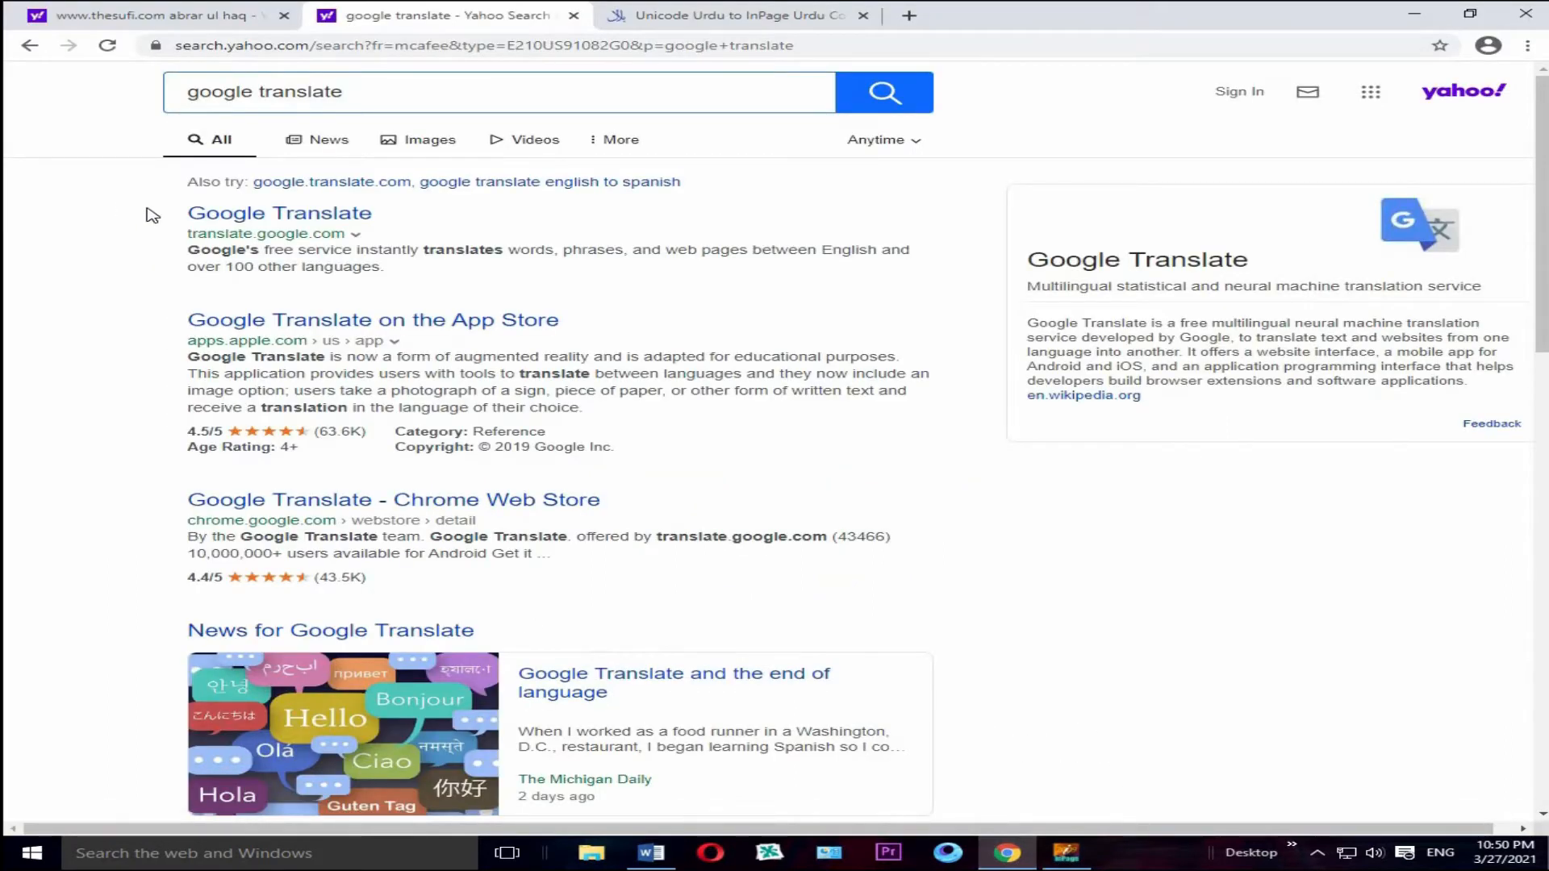
pyautogui.click(292, 221)
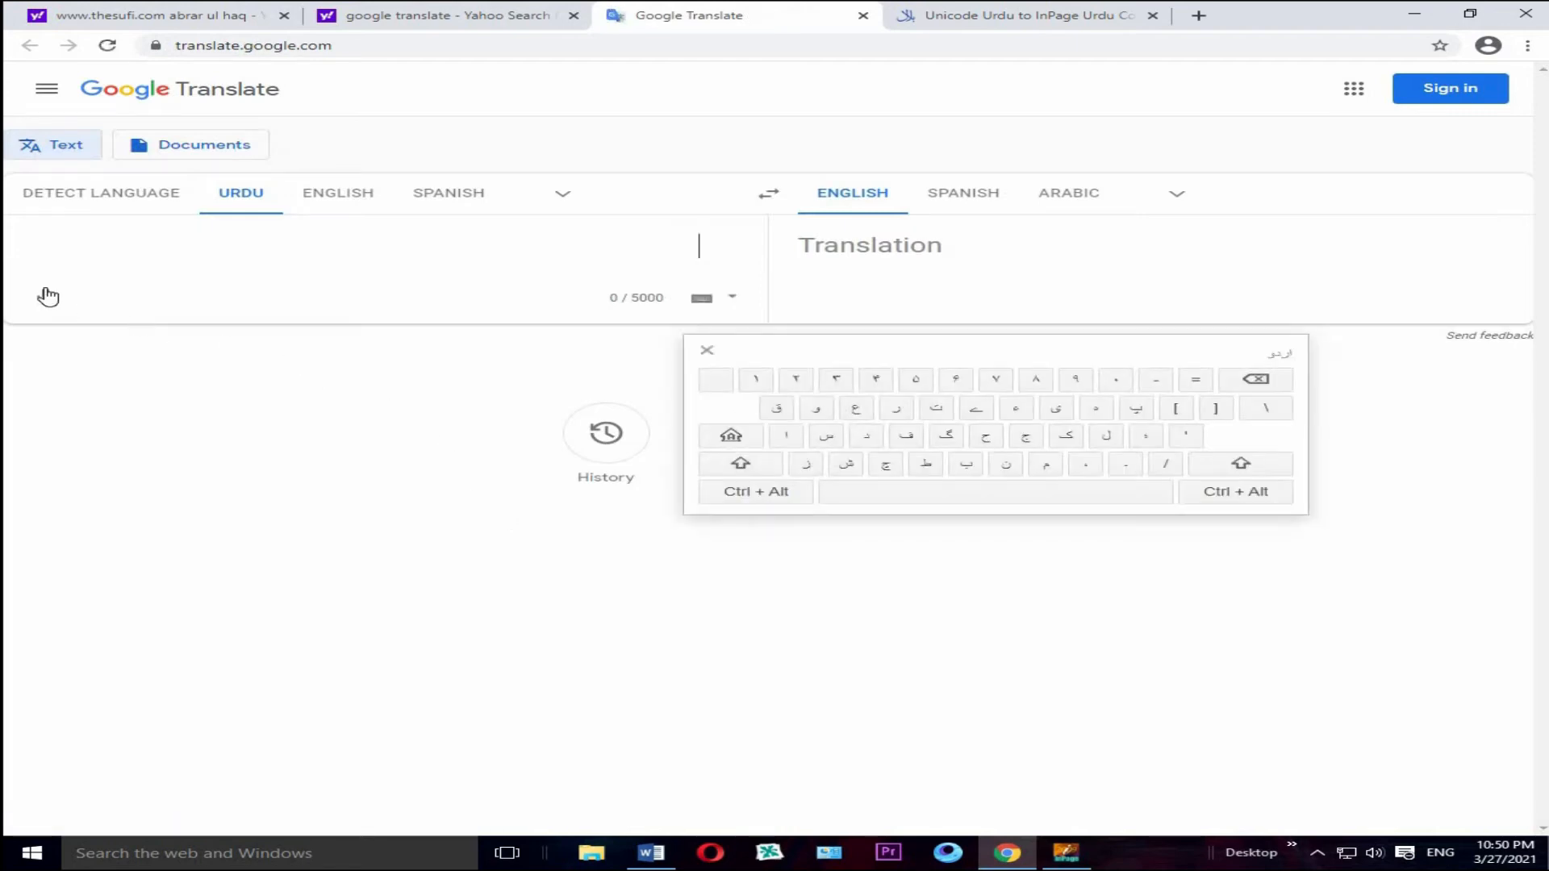
# Step: Choose Urdu as the source language from the full set of languages
pyautogui.click(562, 195)
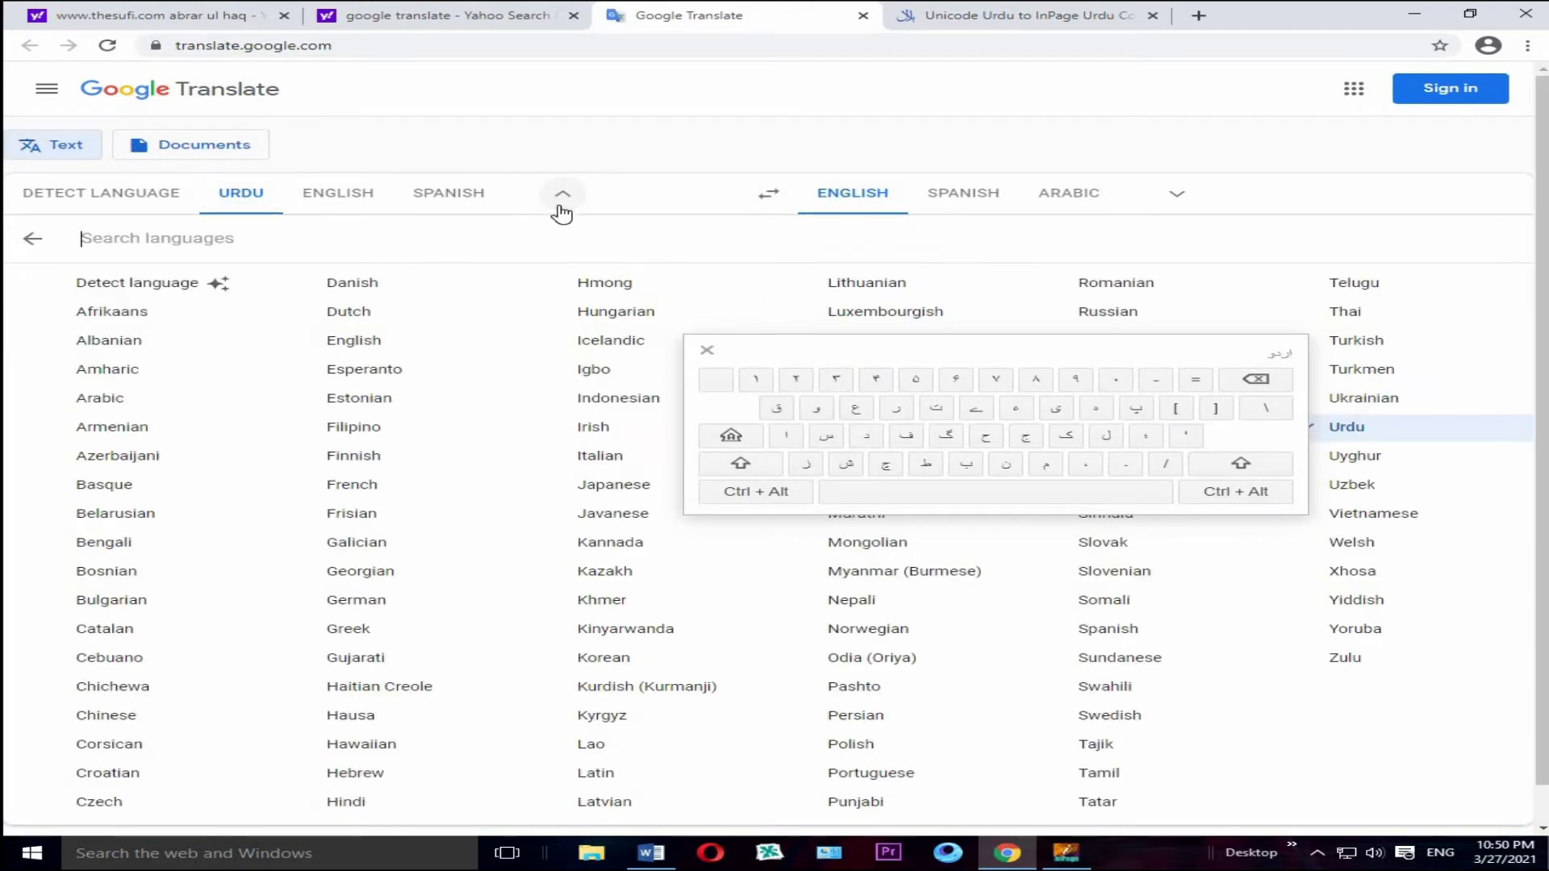
pyautogui.scroll(-1, 343, 528)
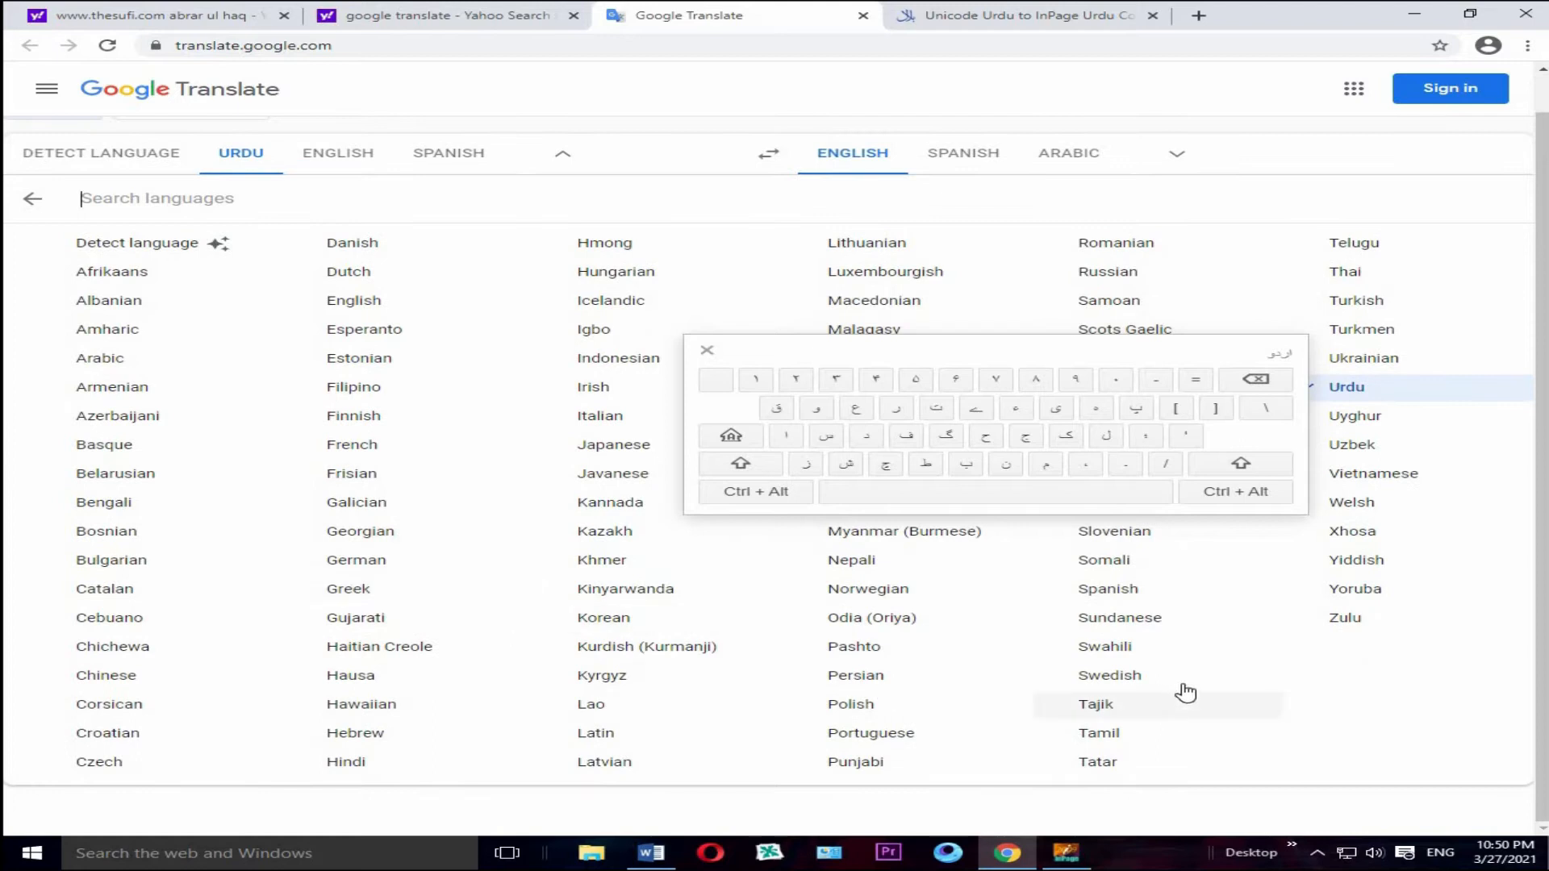
pyautogui.click(1361, 390)
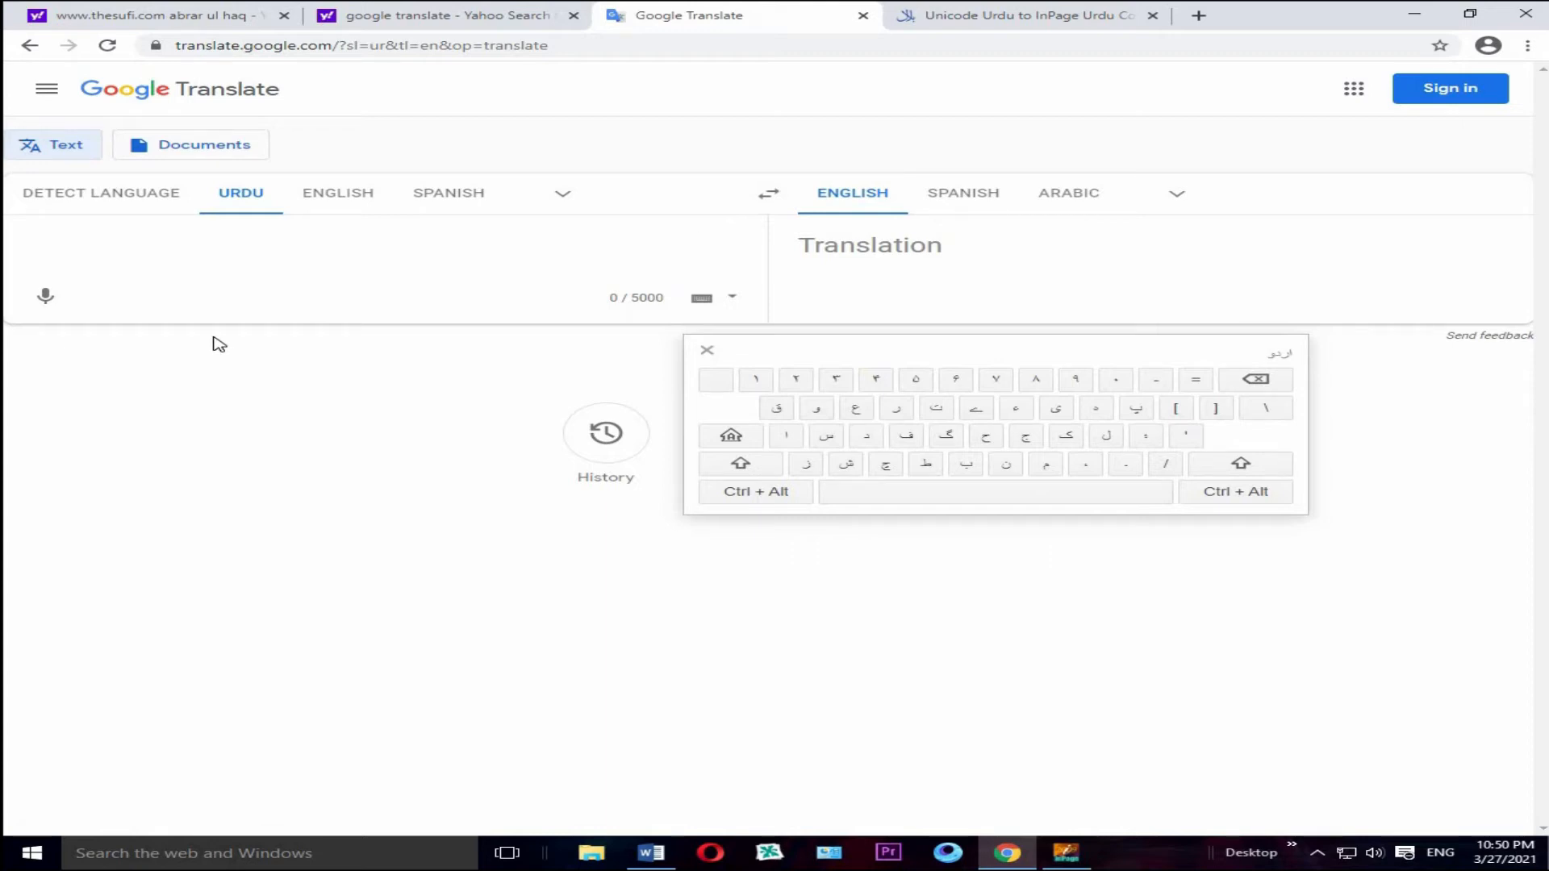
# Step: Try voice input with a short Urdu phrase, clear it, and dictate the full Urdu passage as source text
pyautogui.click(46, 298)
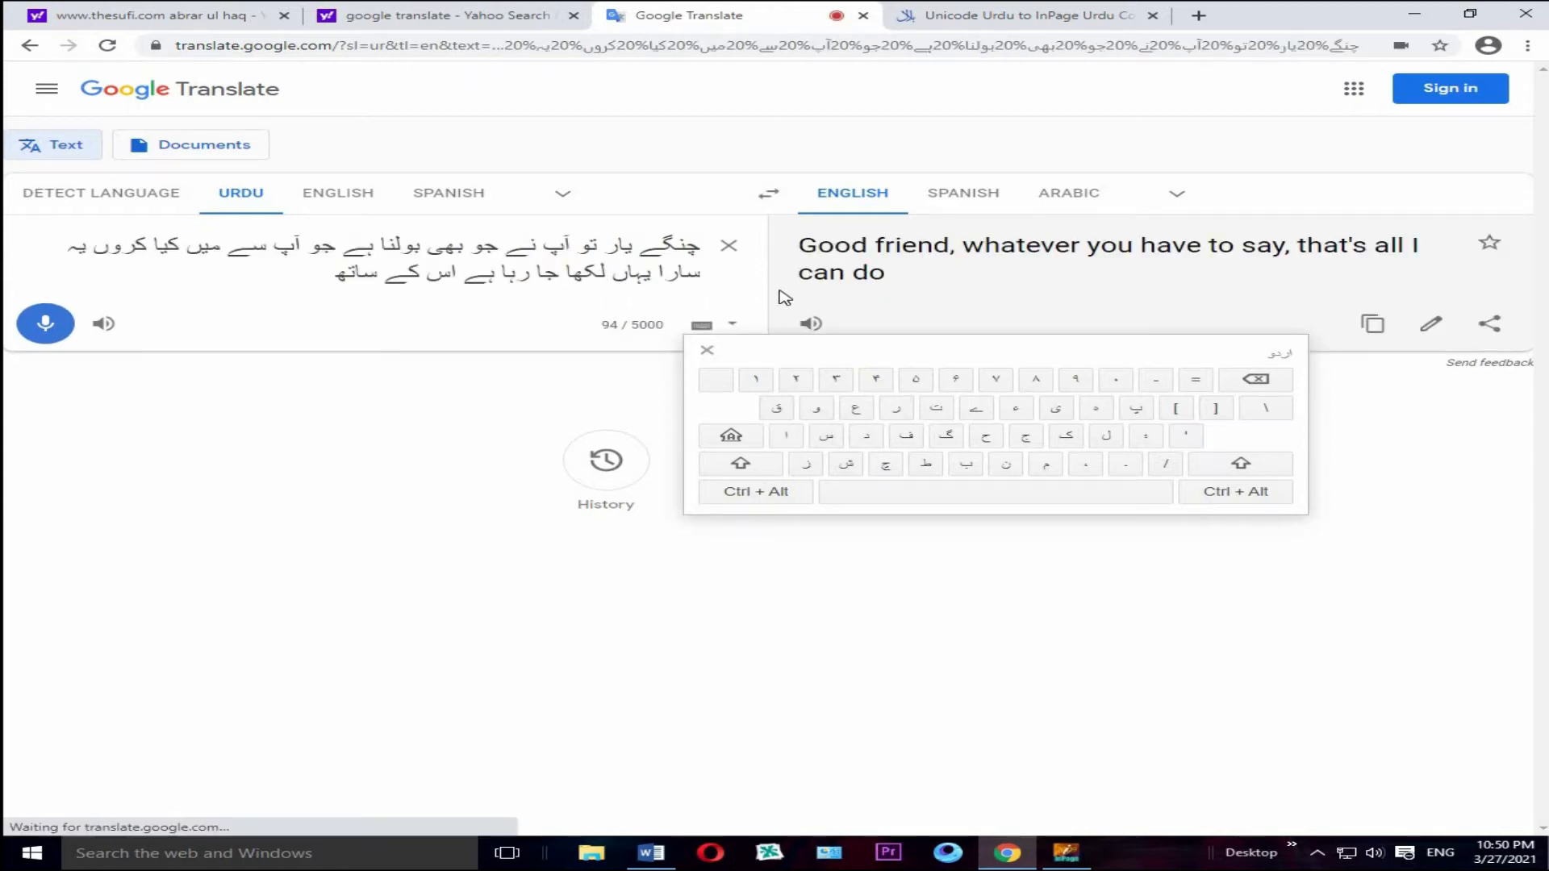
pyautogui.click(734, 246)
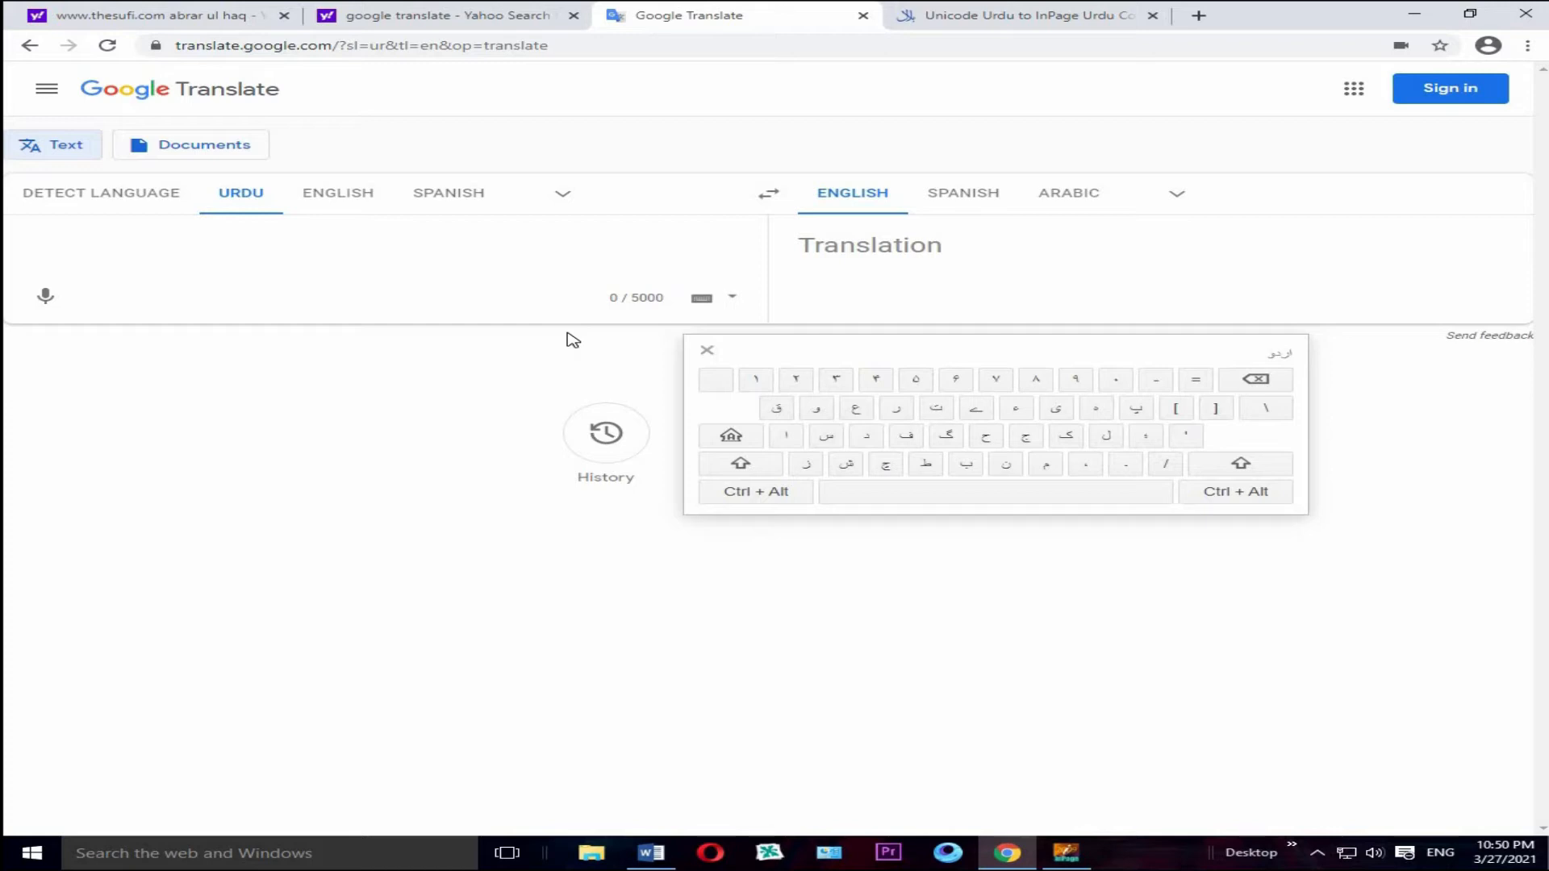
pyautogui.click(47, 300)
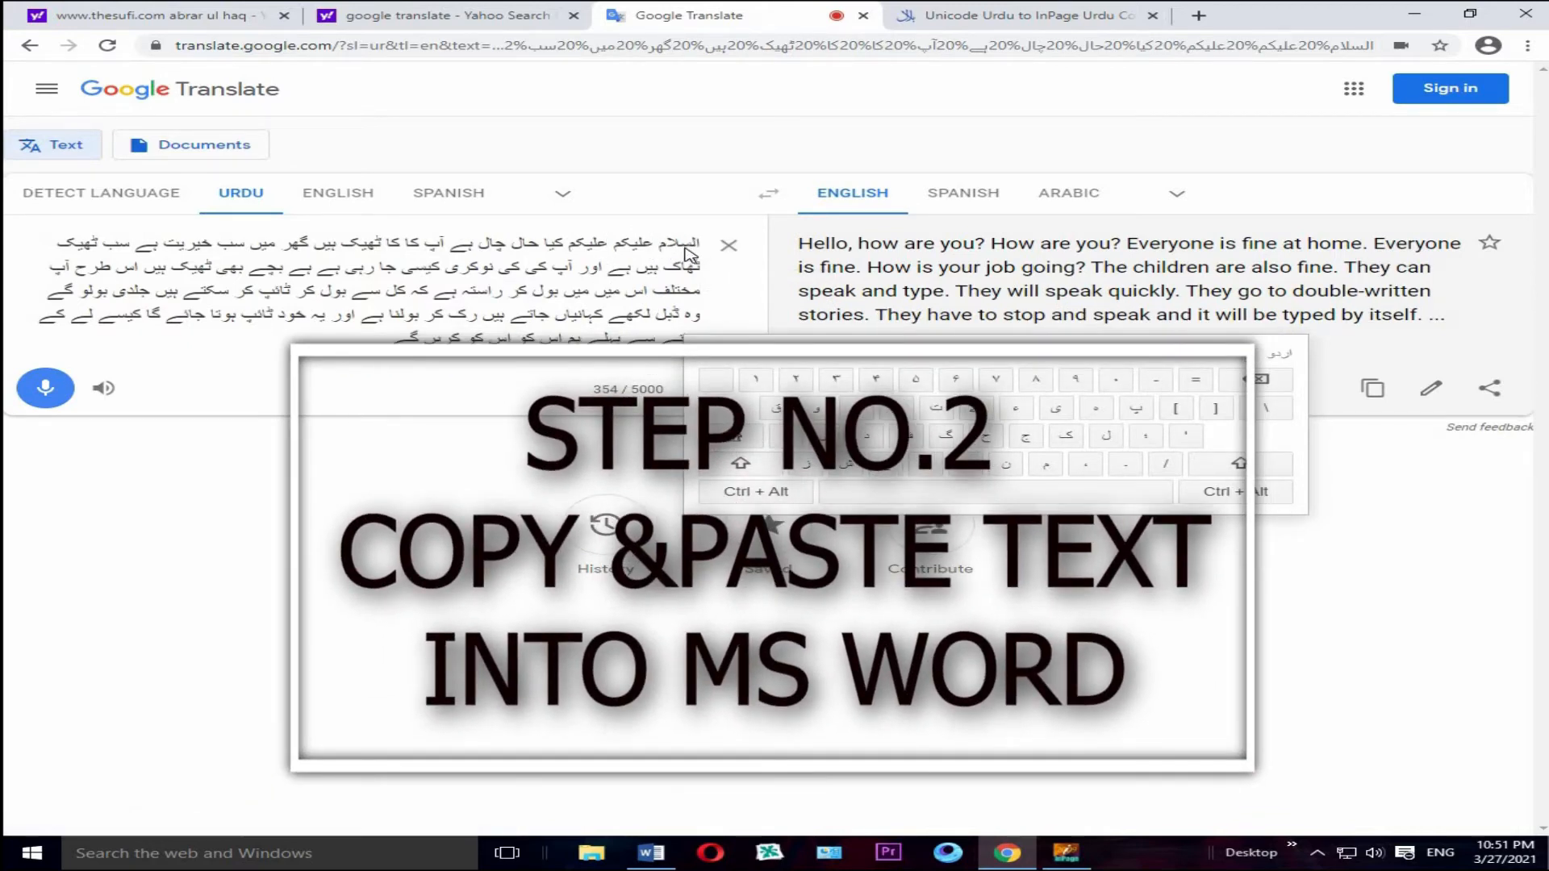
# Step: Select the entire dictated Urdu source text and copy it
pyautogui.moveTo(696, 244); pyautogui.dragTo(367, 355)
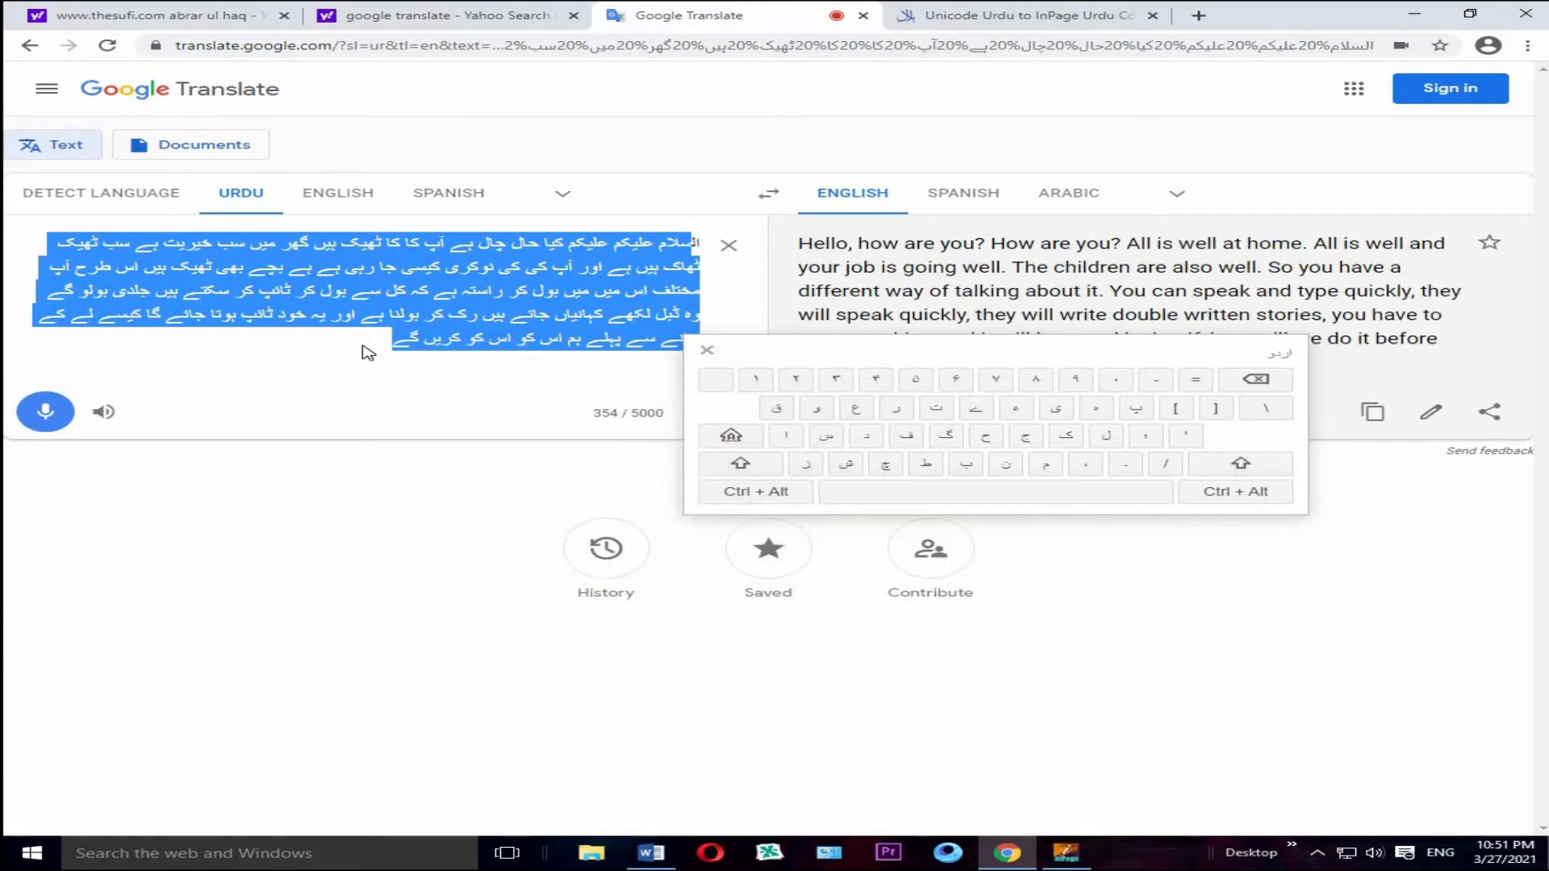
pyautogui.hotkey('shift', 'Right')
pyautogui.hotkey('shift', 'Up')
pyautogui.hotkey('shift', 'Up')
pyautogui.hotkey('shift', 'Up')
pyautogui.hotkey('shift', 'Up')
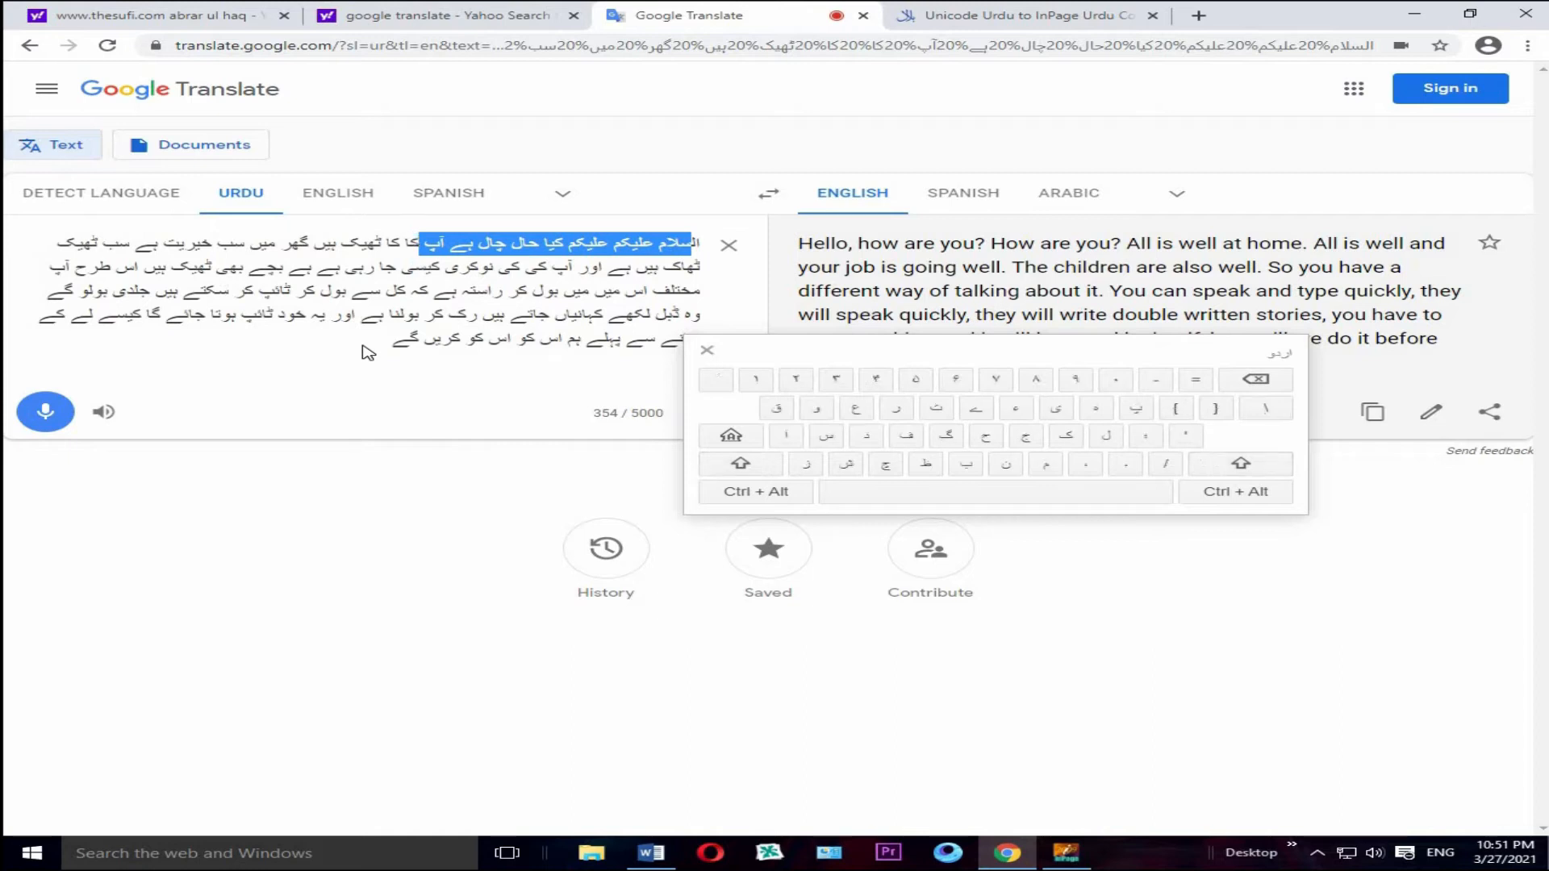
pyautogui.click(704, 248)
pyautogui.hotkey('ctrl', 'a')
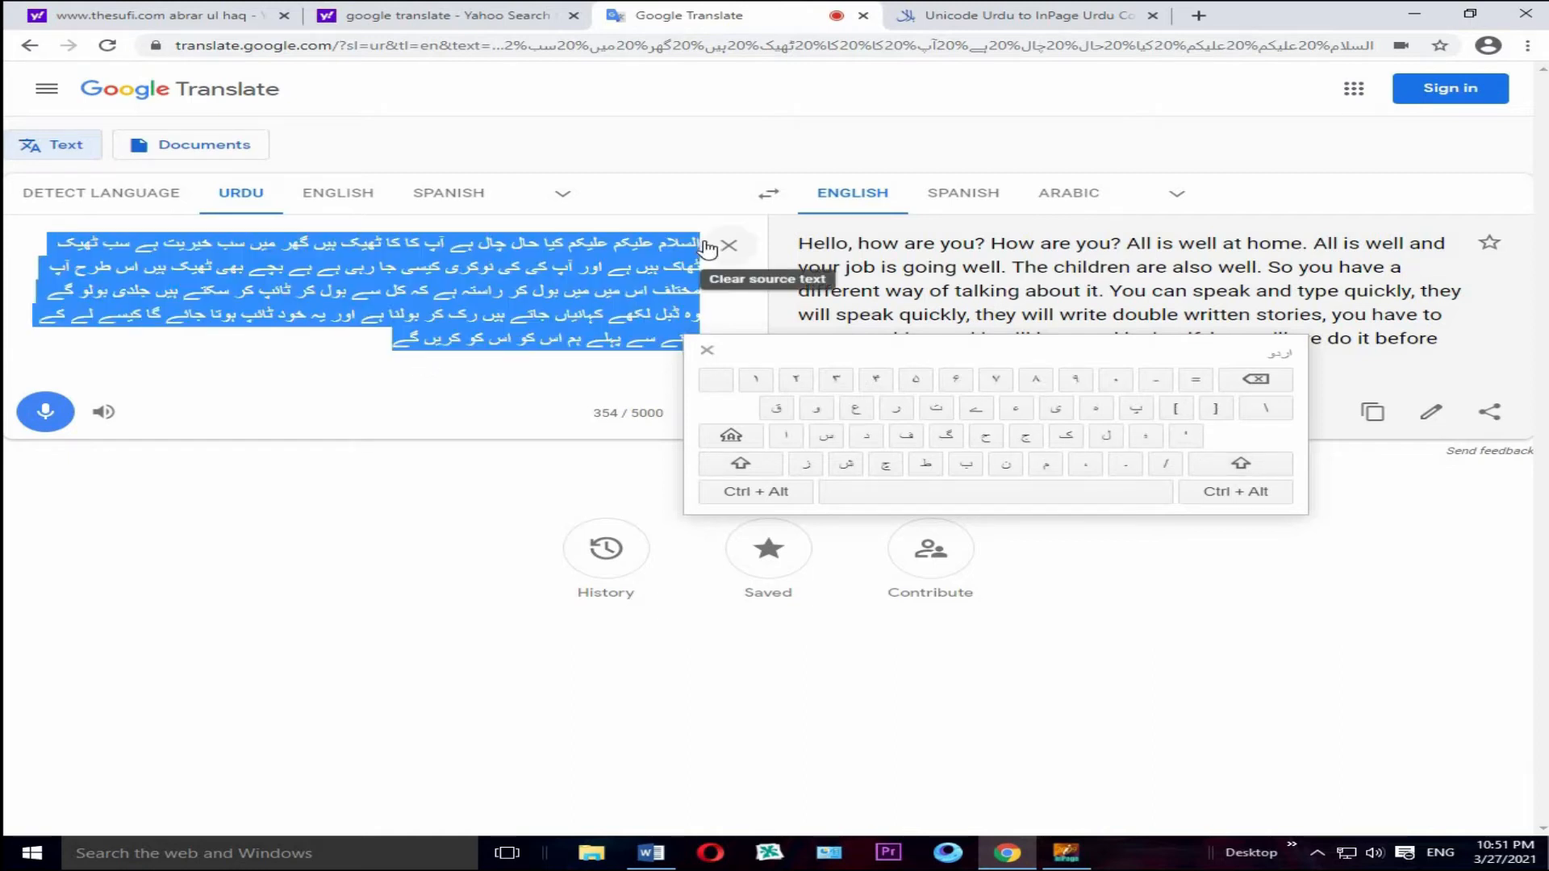
pyautogui.rightClick(563, 316)
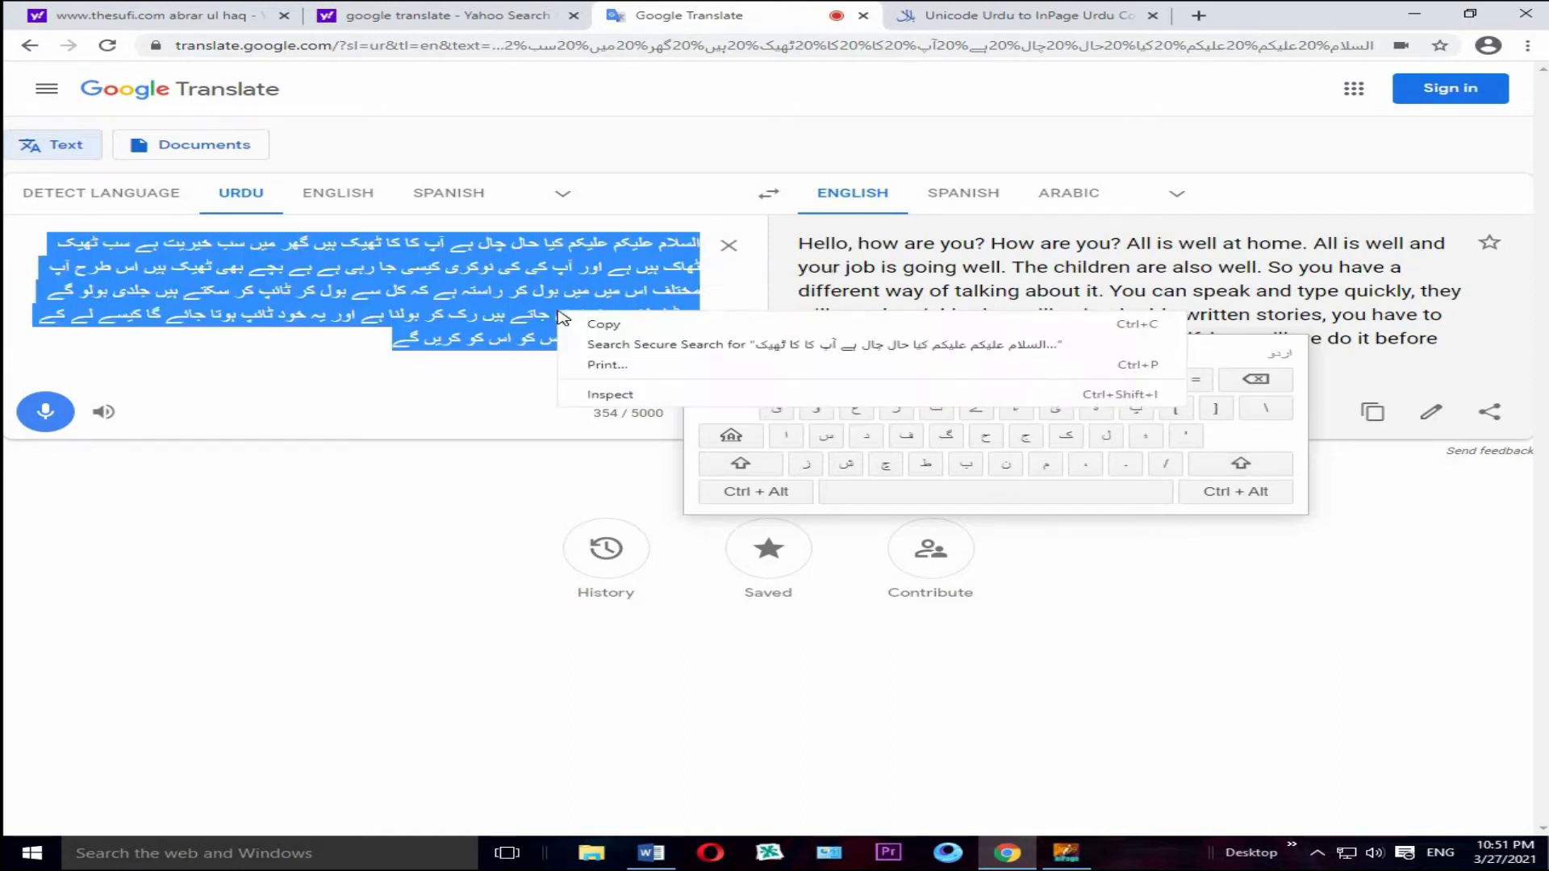
pyautogui.click(589, 326)
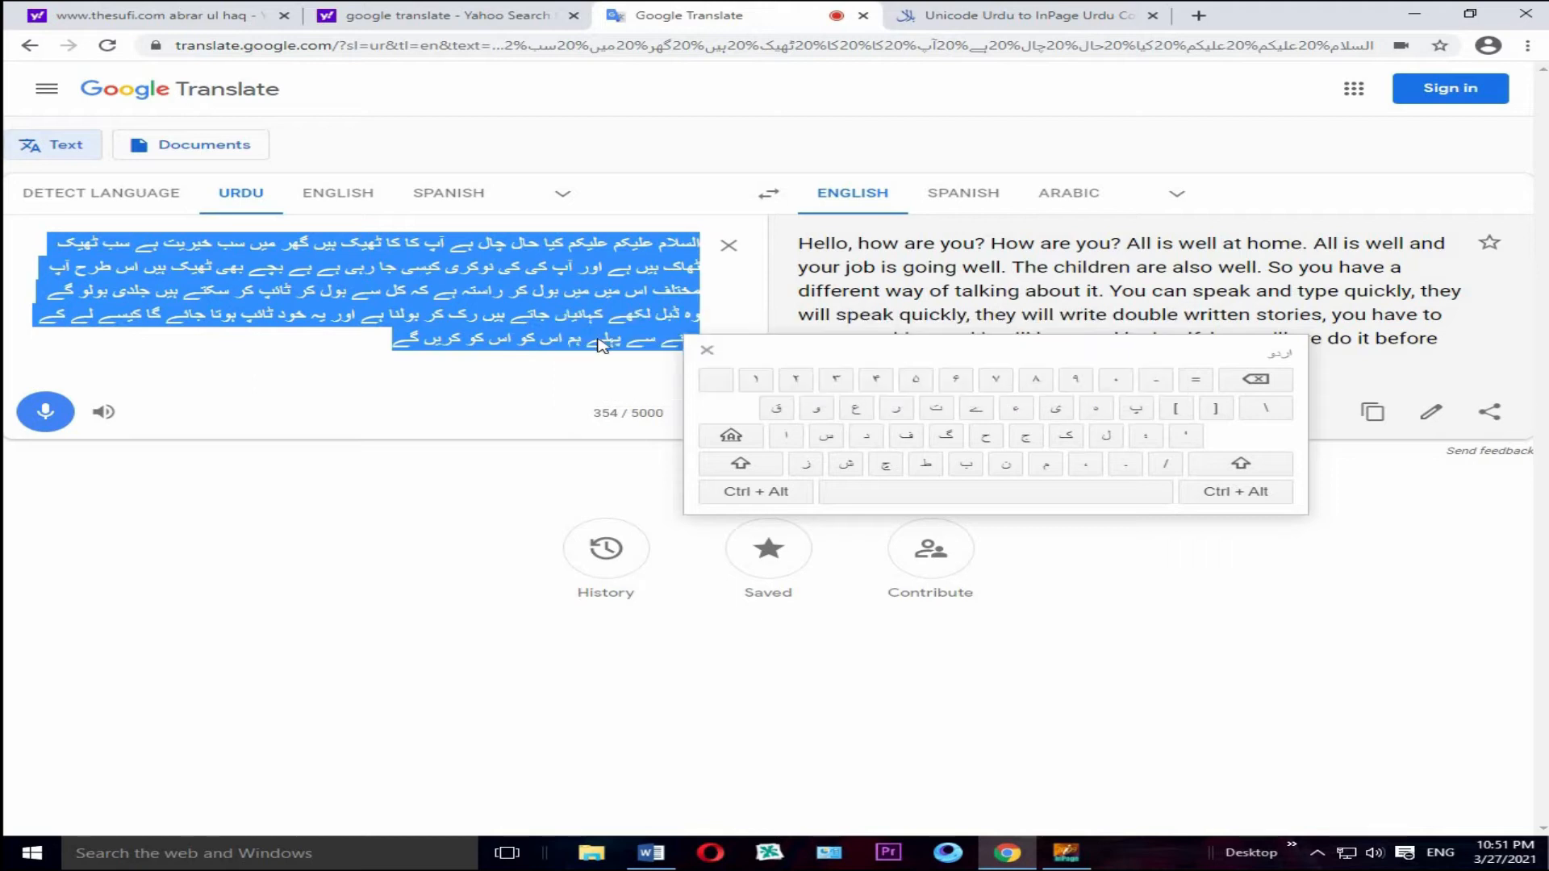
# Step: Switch to Word, remove the old Urdu line from Document1 and paste the copied Urdu passage
pyautogui.click(657, 860)
pyautogui.hotkey('ctrl', 'a')
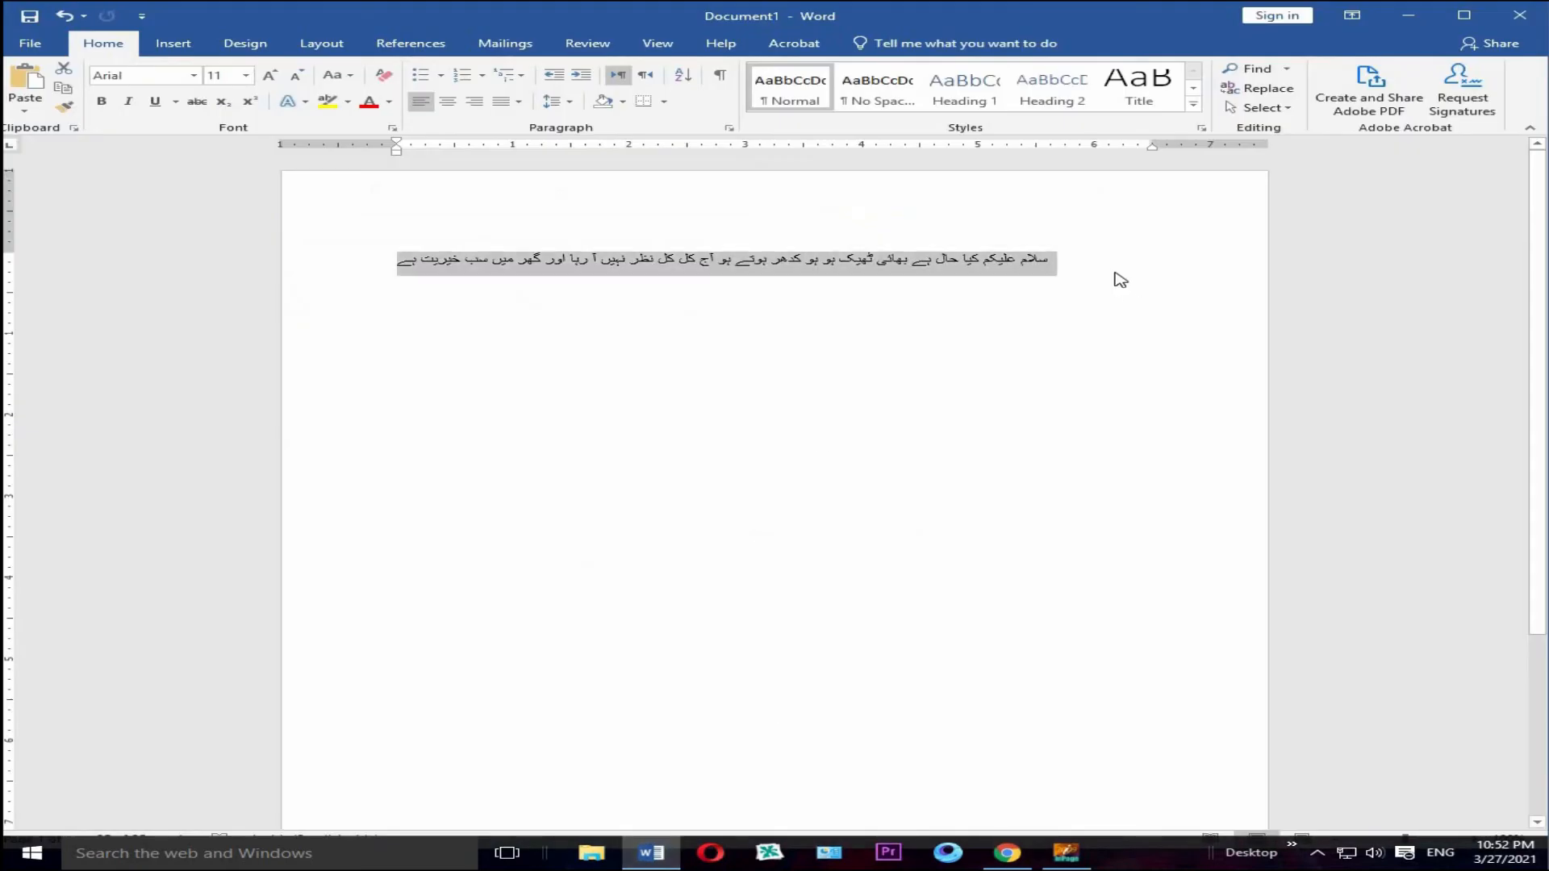
pyautogui.hotkey('ctrl', 'z')
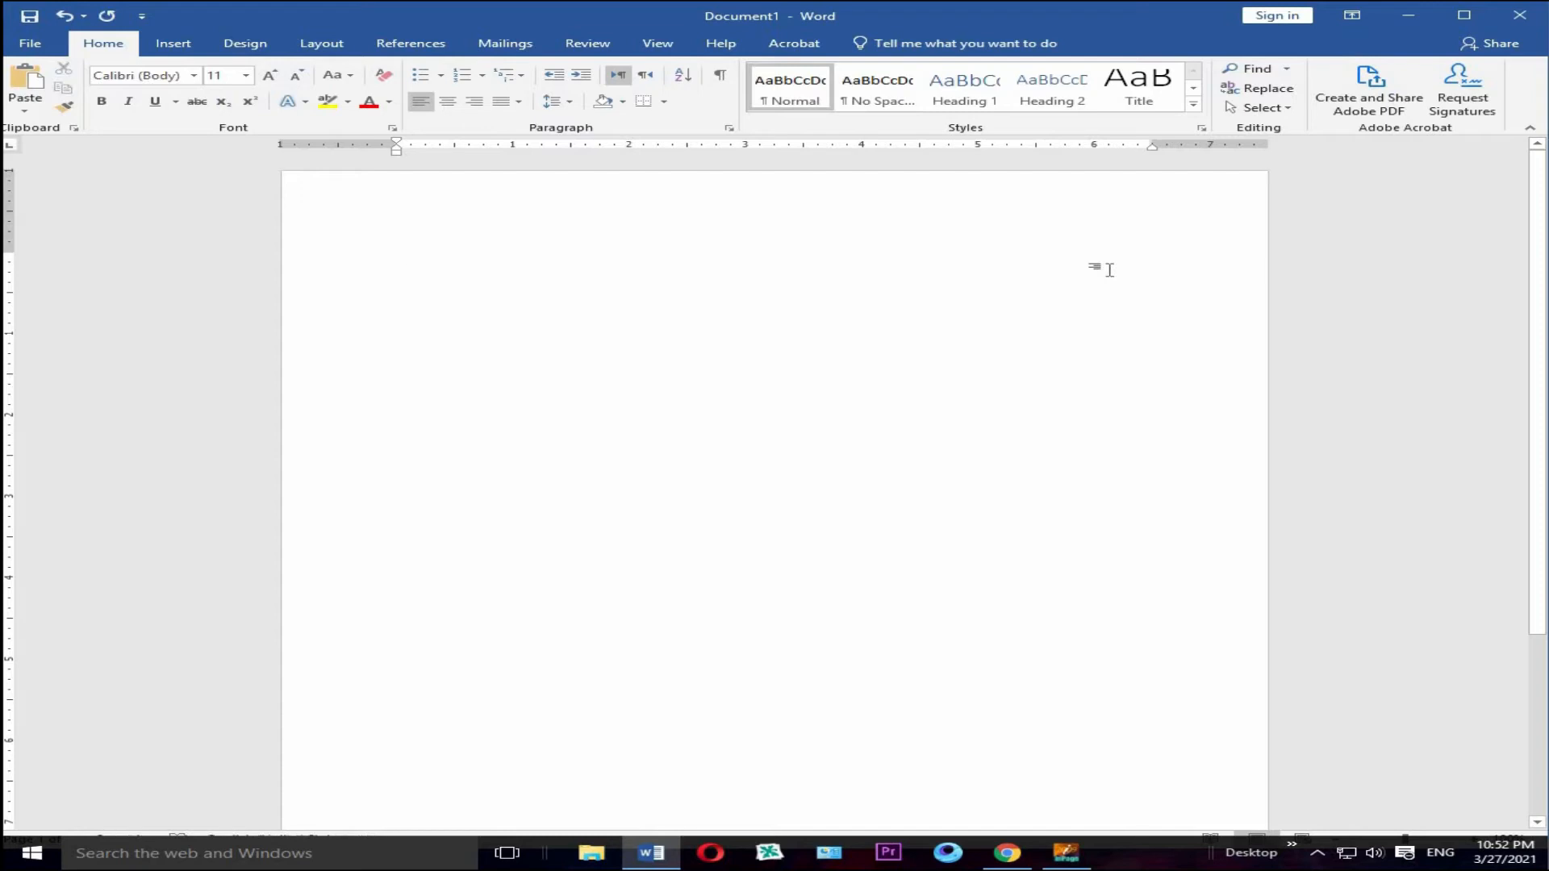
pyautogui.hotkey('ctrl', 'v')
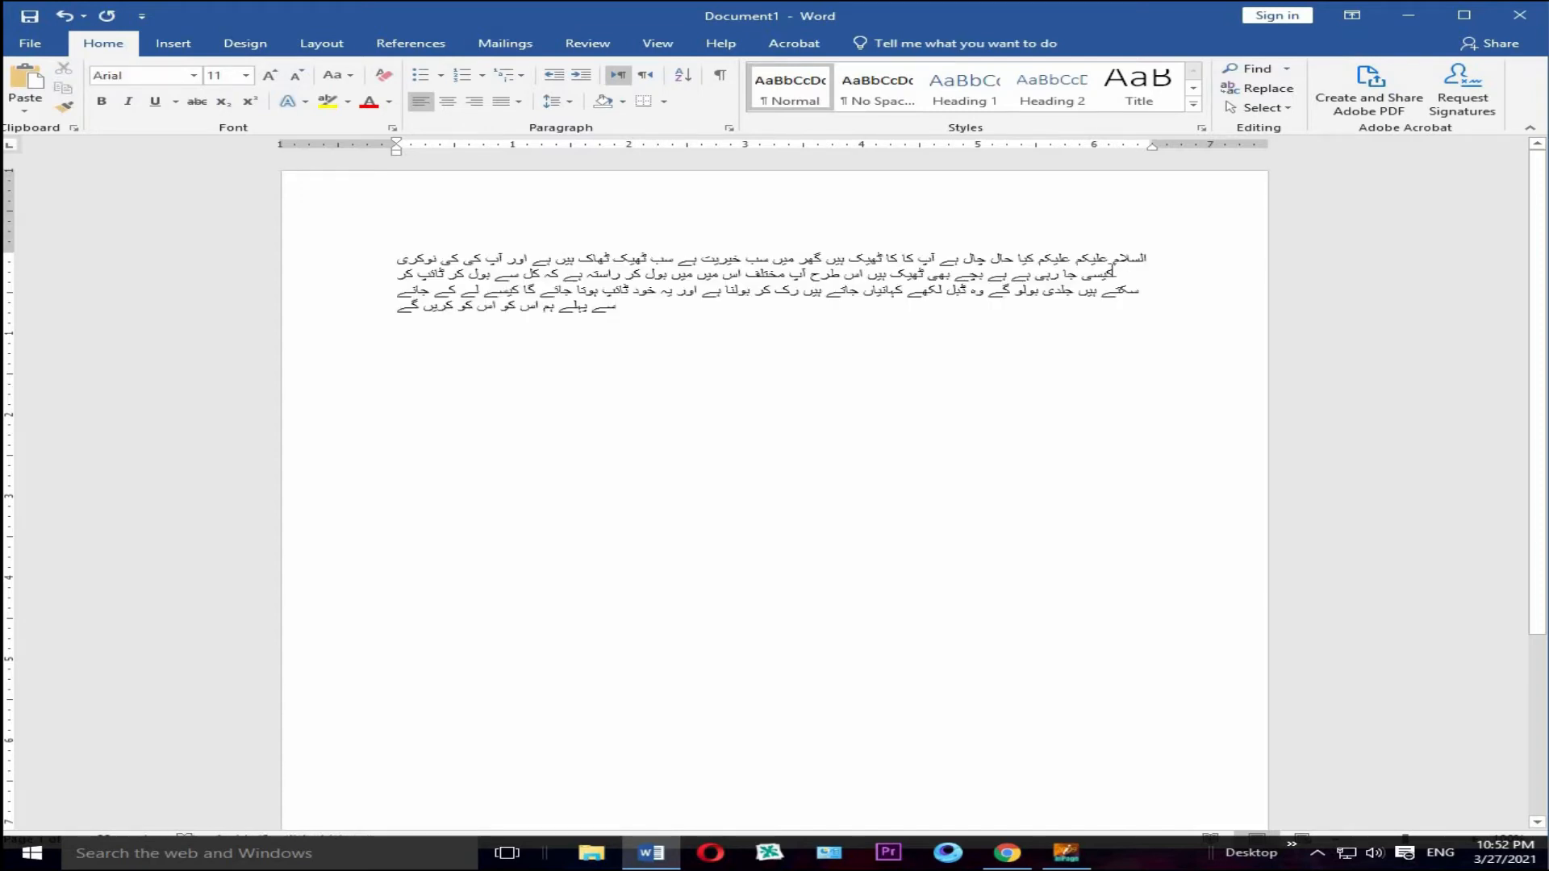
# Step: Set the whole pasted Urdu passage to font size 20 and make it bold
pyautogui.moveTo(1166, 256); pyautogui.dragTo(368, 336)
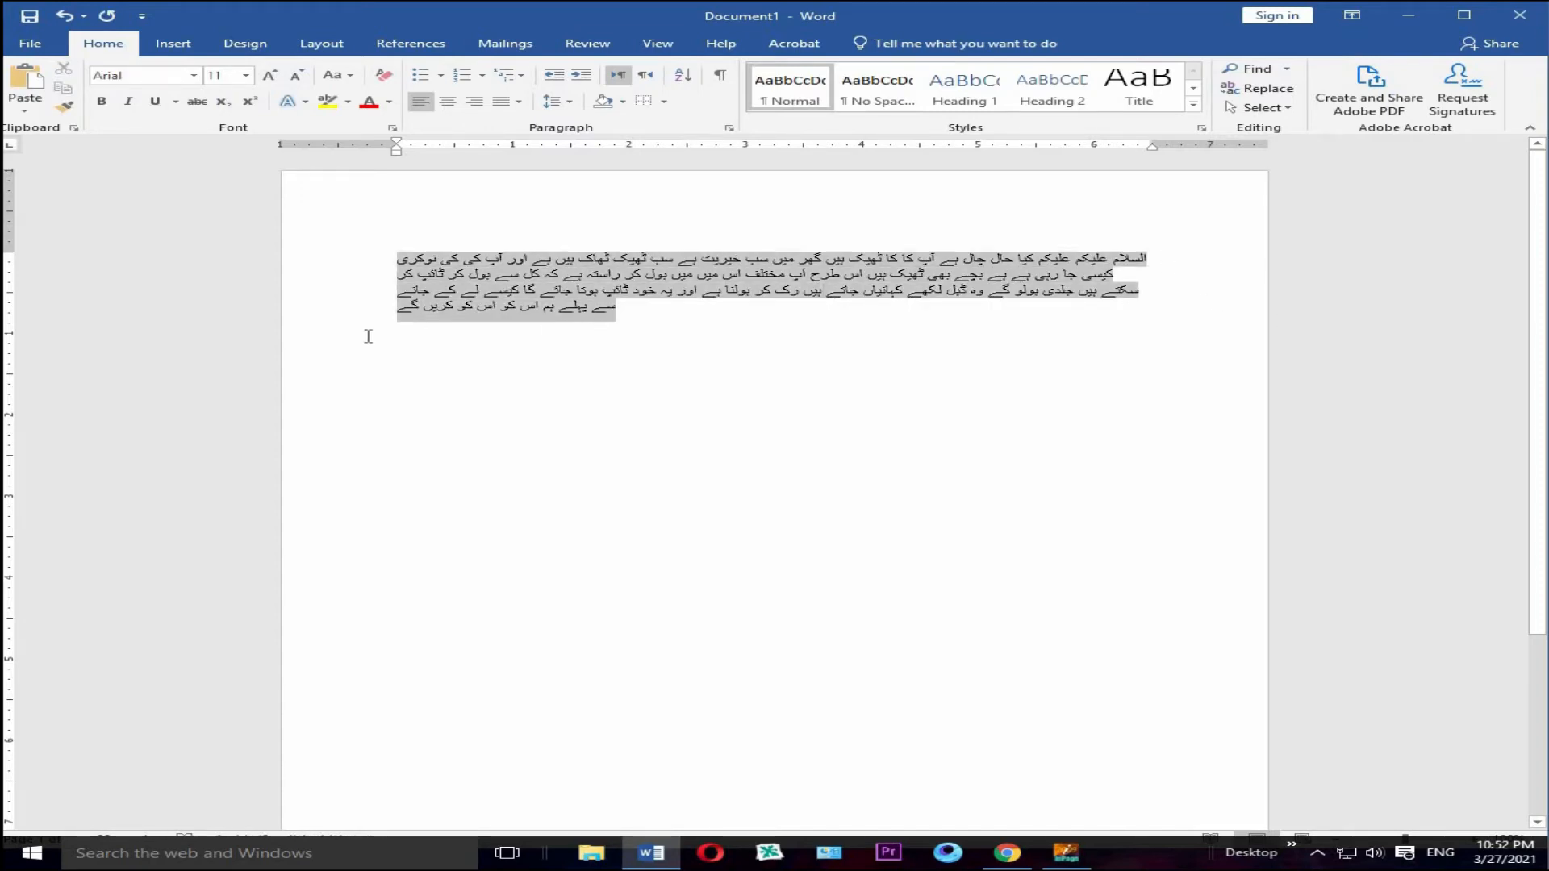
pyautogui.click(246, 75)
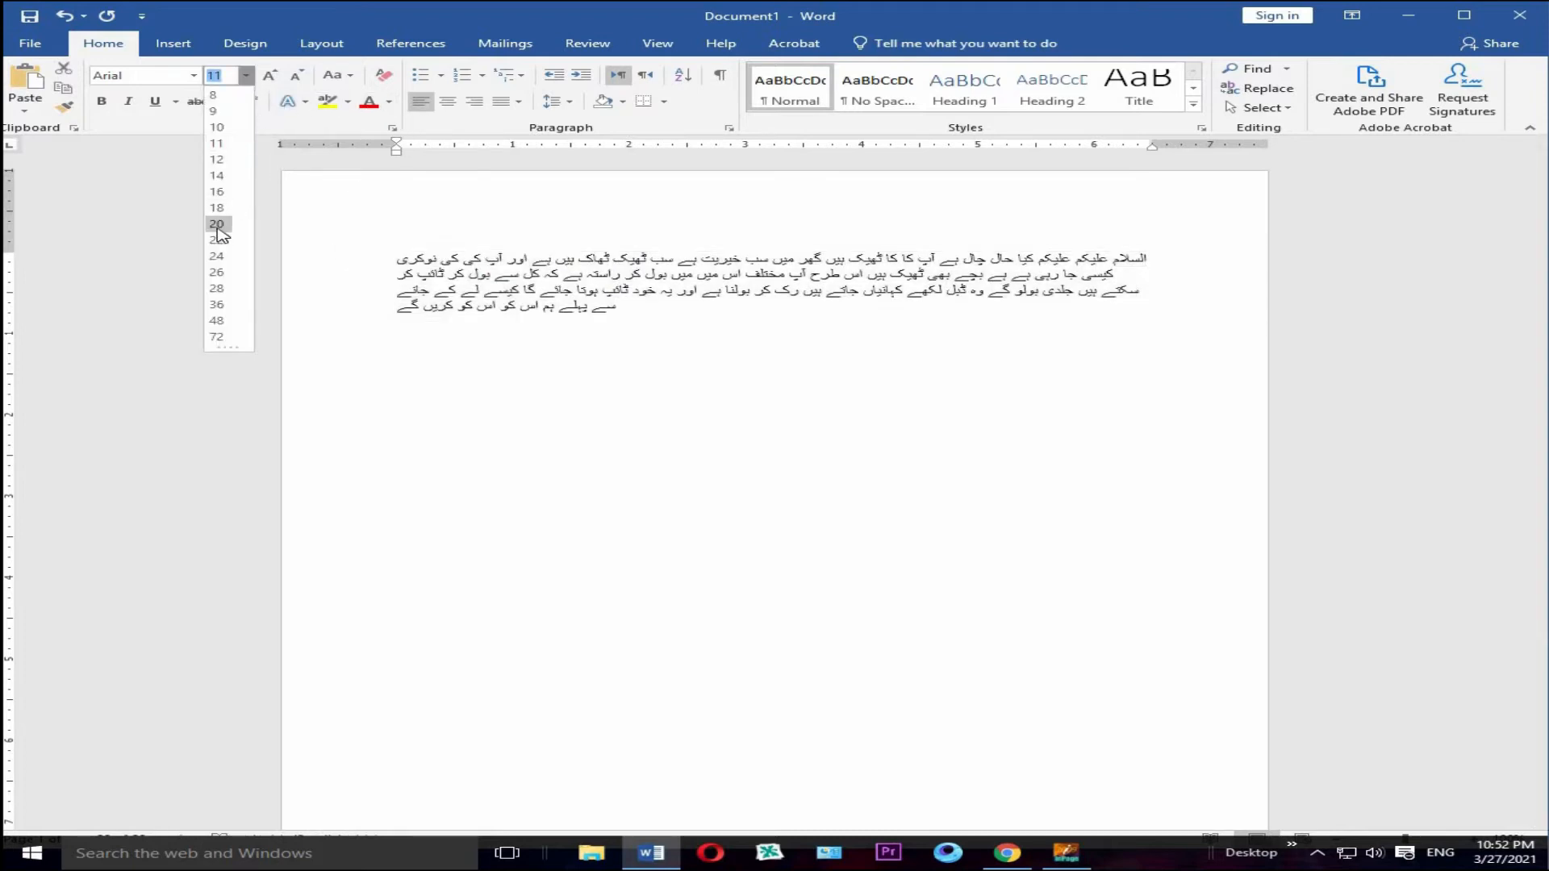
pyautogui.click(218, 226)
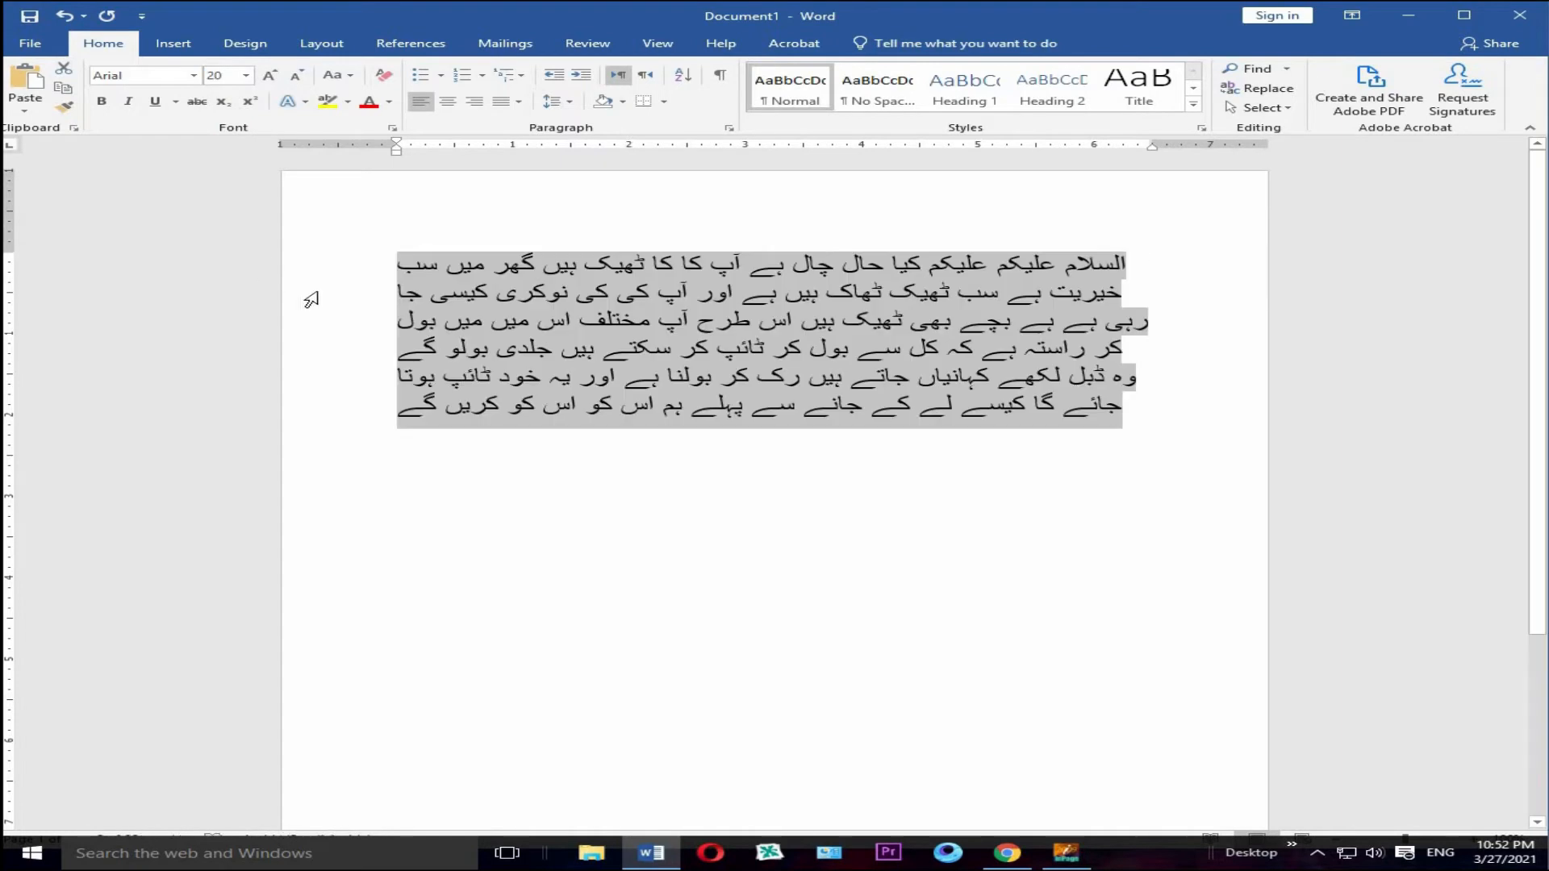
pyautogui.click(101, 101)
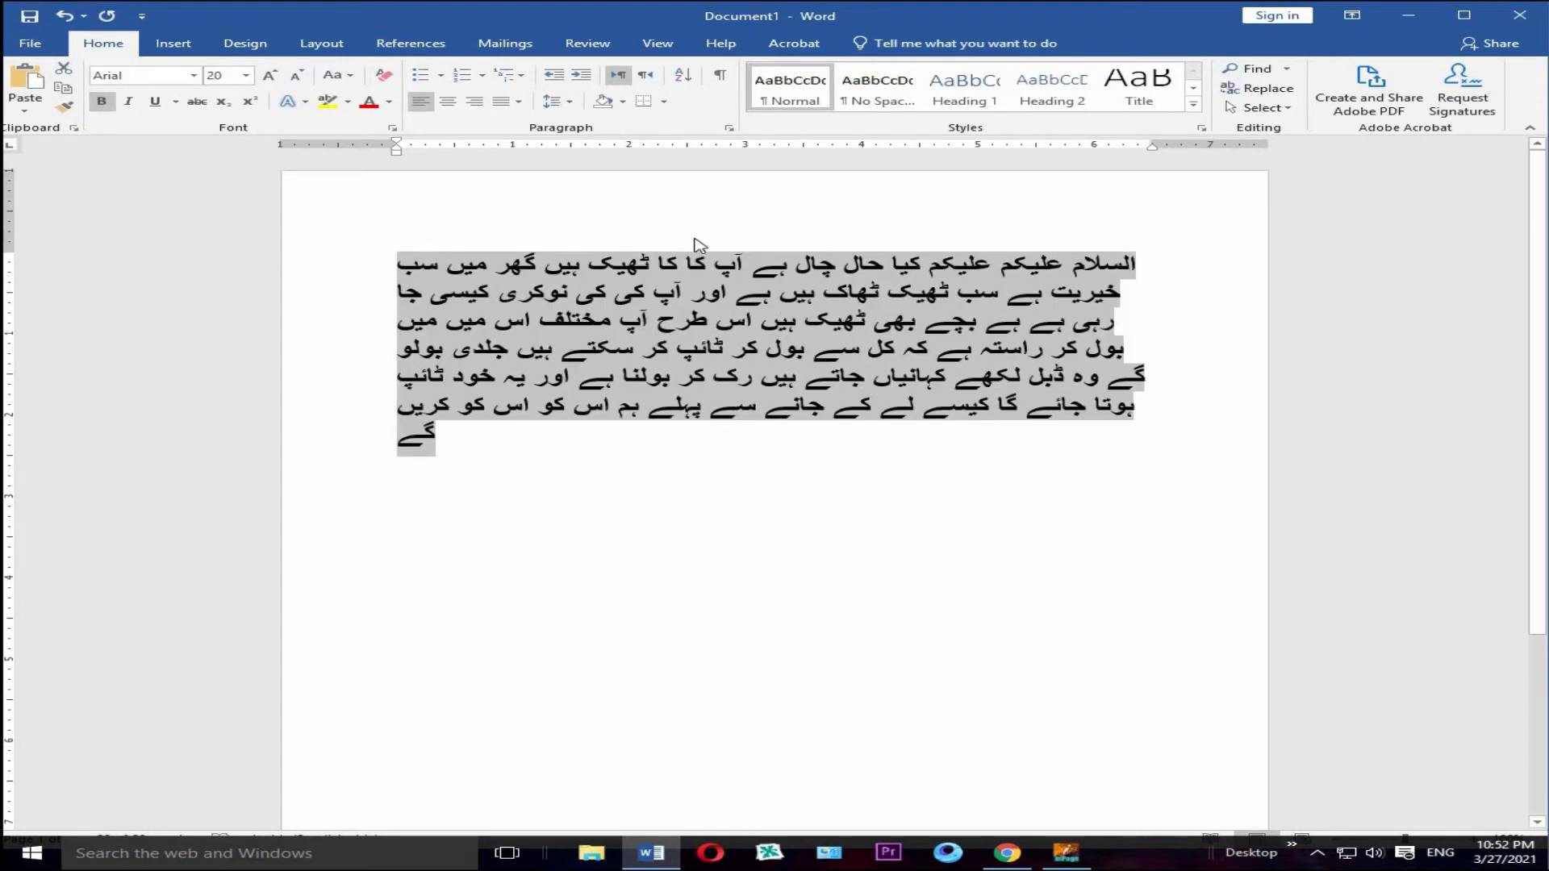
# Step: Right-align the Urdu passage, change it to justified alignment and deselect it
pyautogui.click(477, 103)
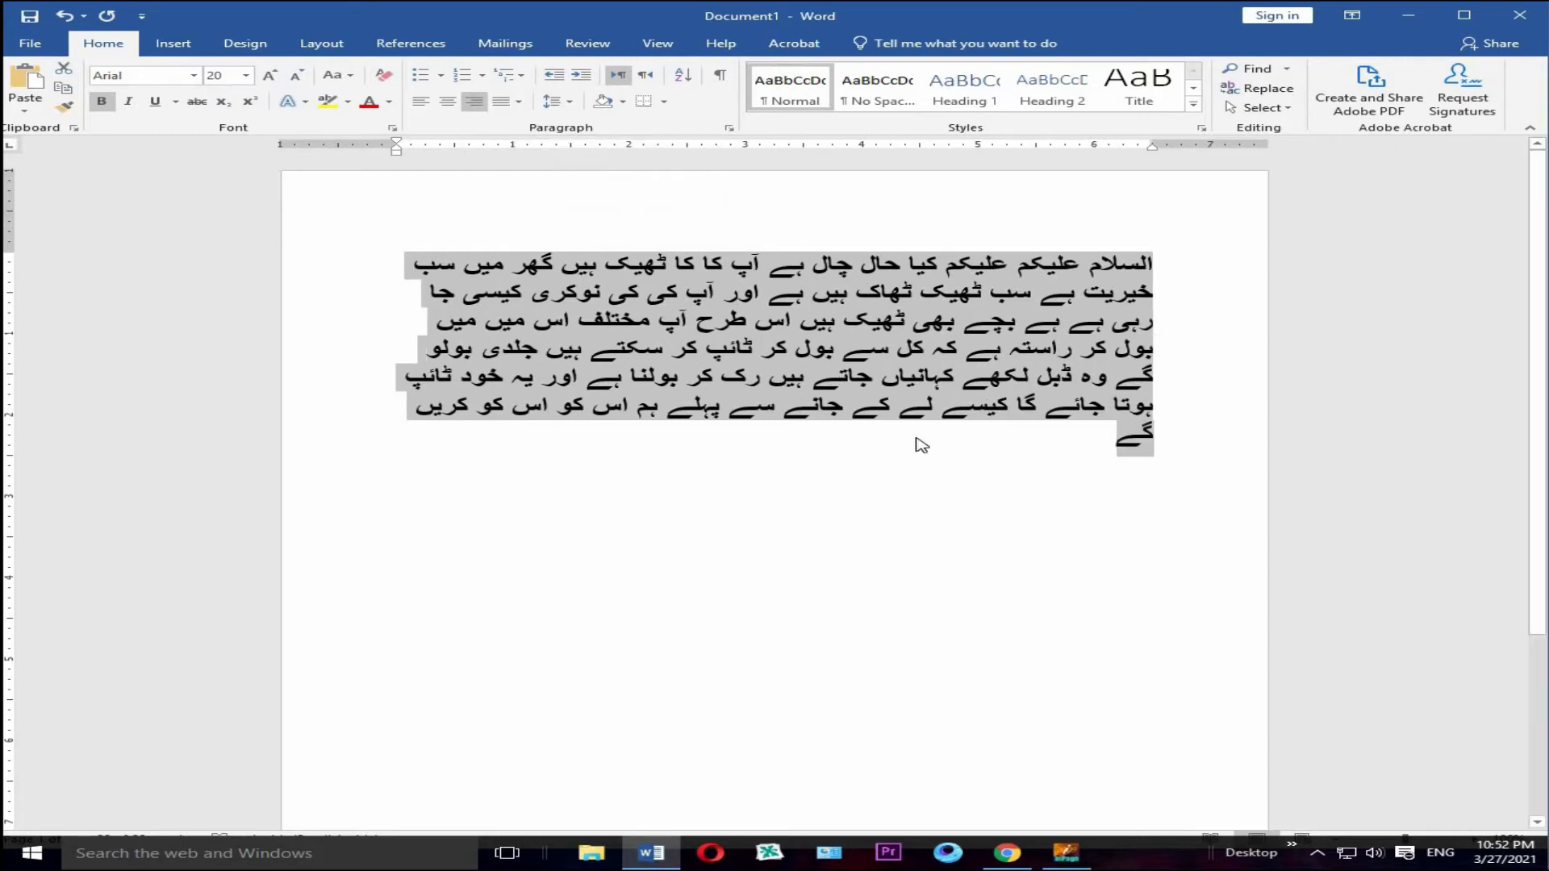
pyautogui.click(518, 102)
pyautogui.click(548, 125)
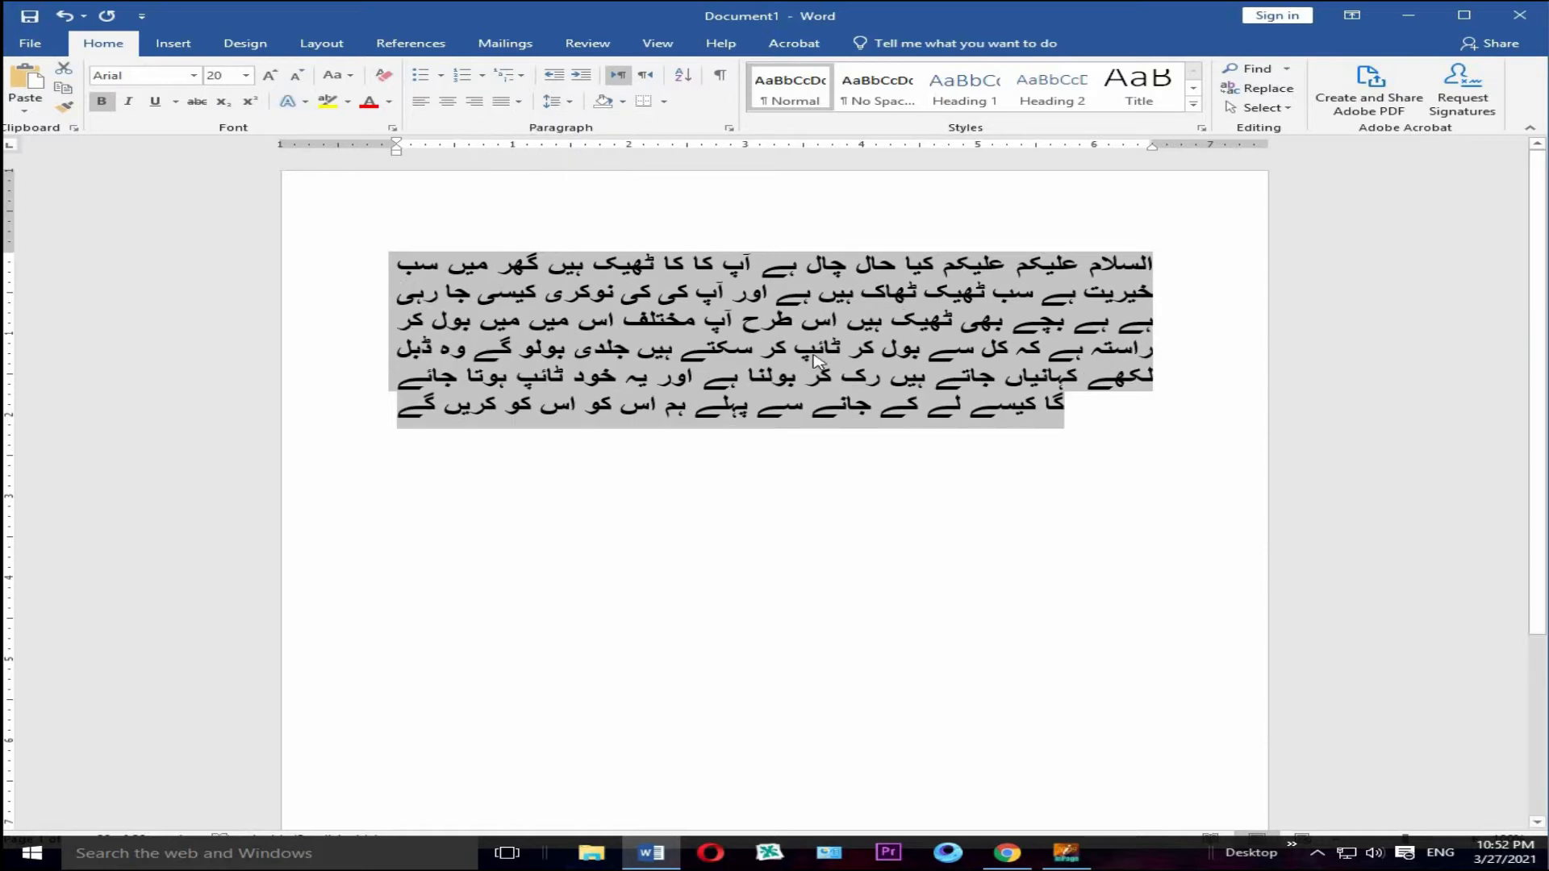
pyautogui.click(972, 476)
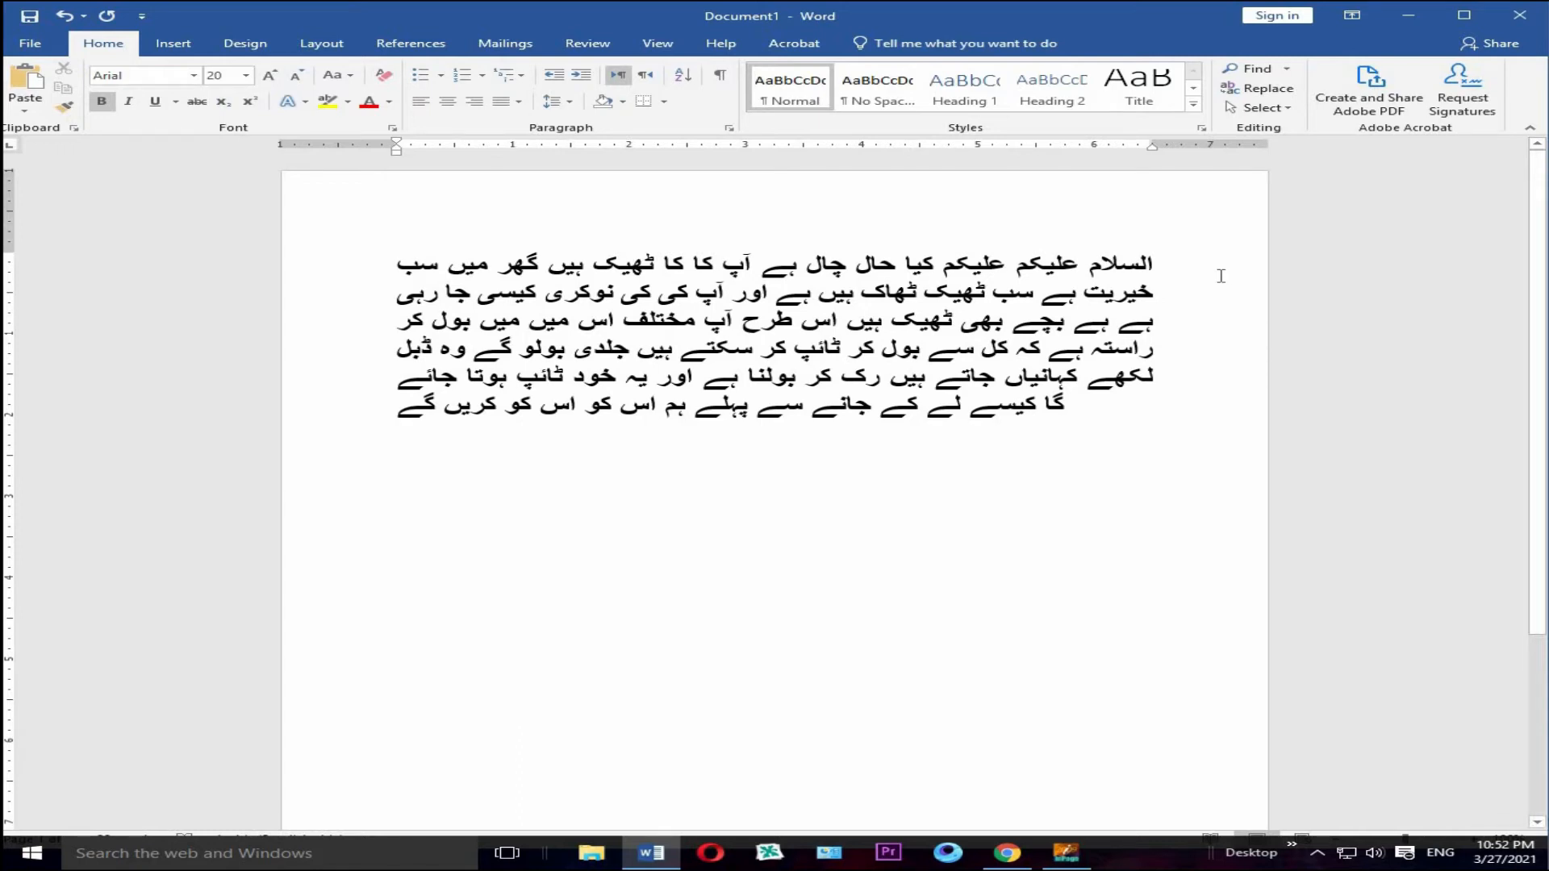
# Step: Set the whole Urdu passage in the Jameel Noori Nastaleeq font and align it right
pyautogui.moveTo(1188, 258); pyautogui.dragTo(323, 435)
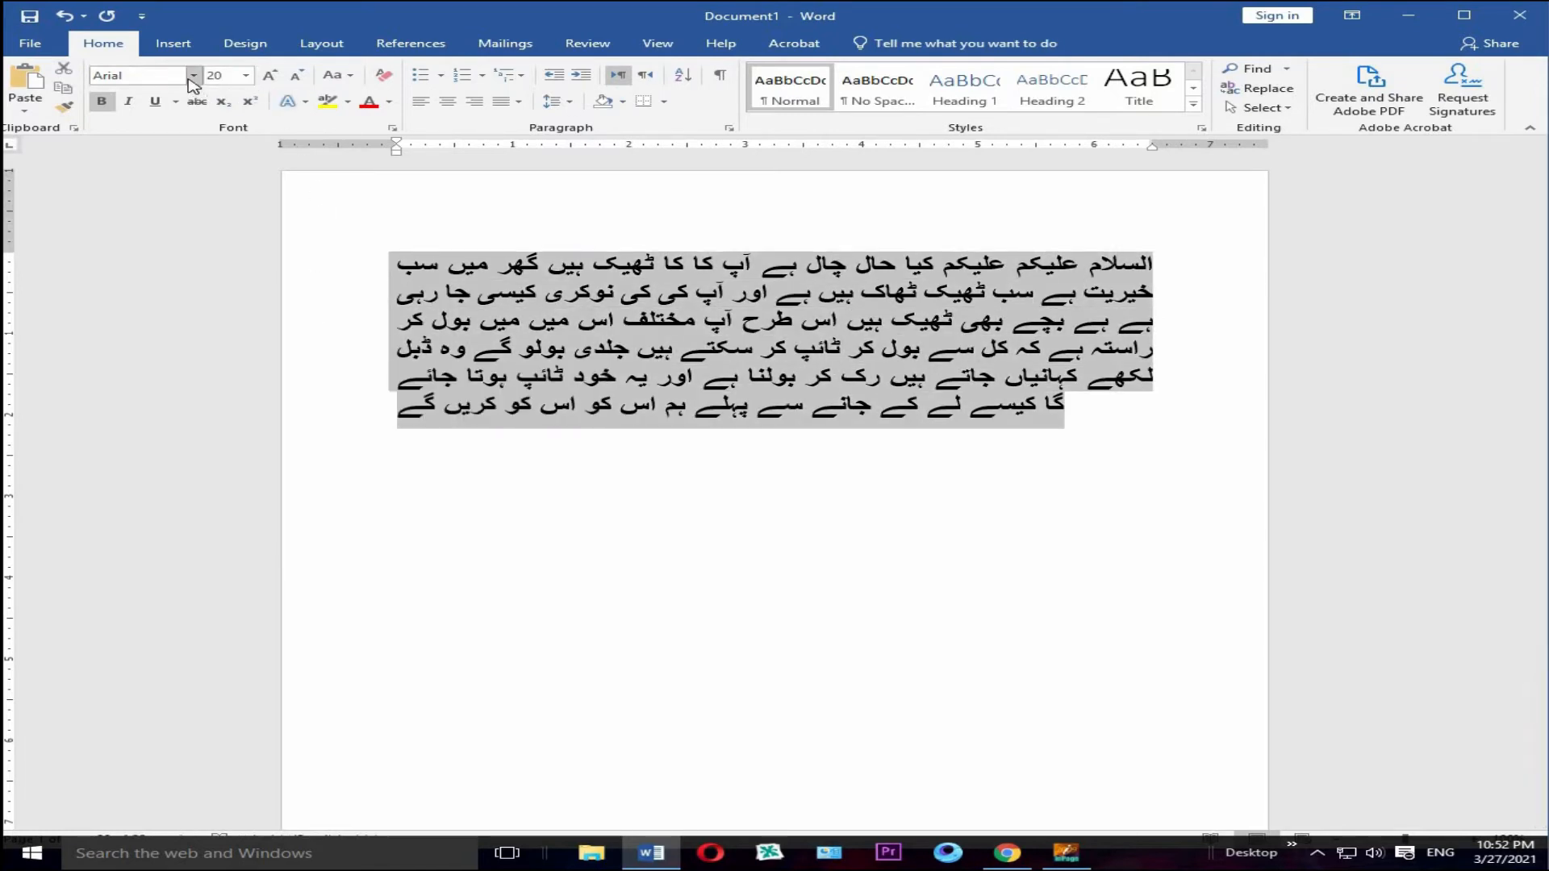
pyautogui.click(194, 76)
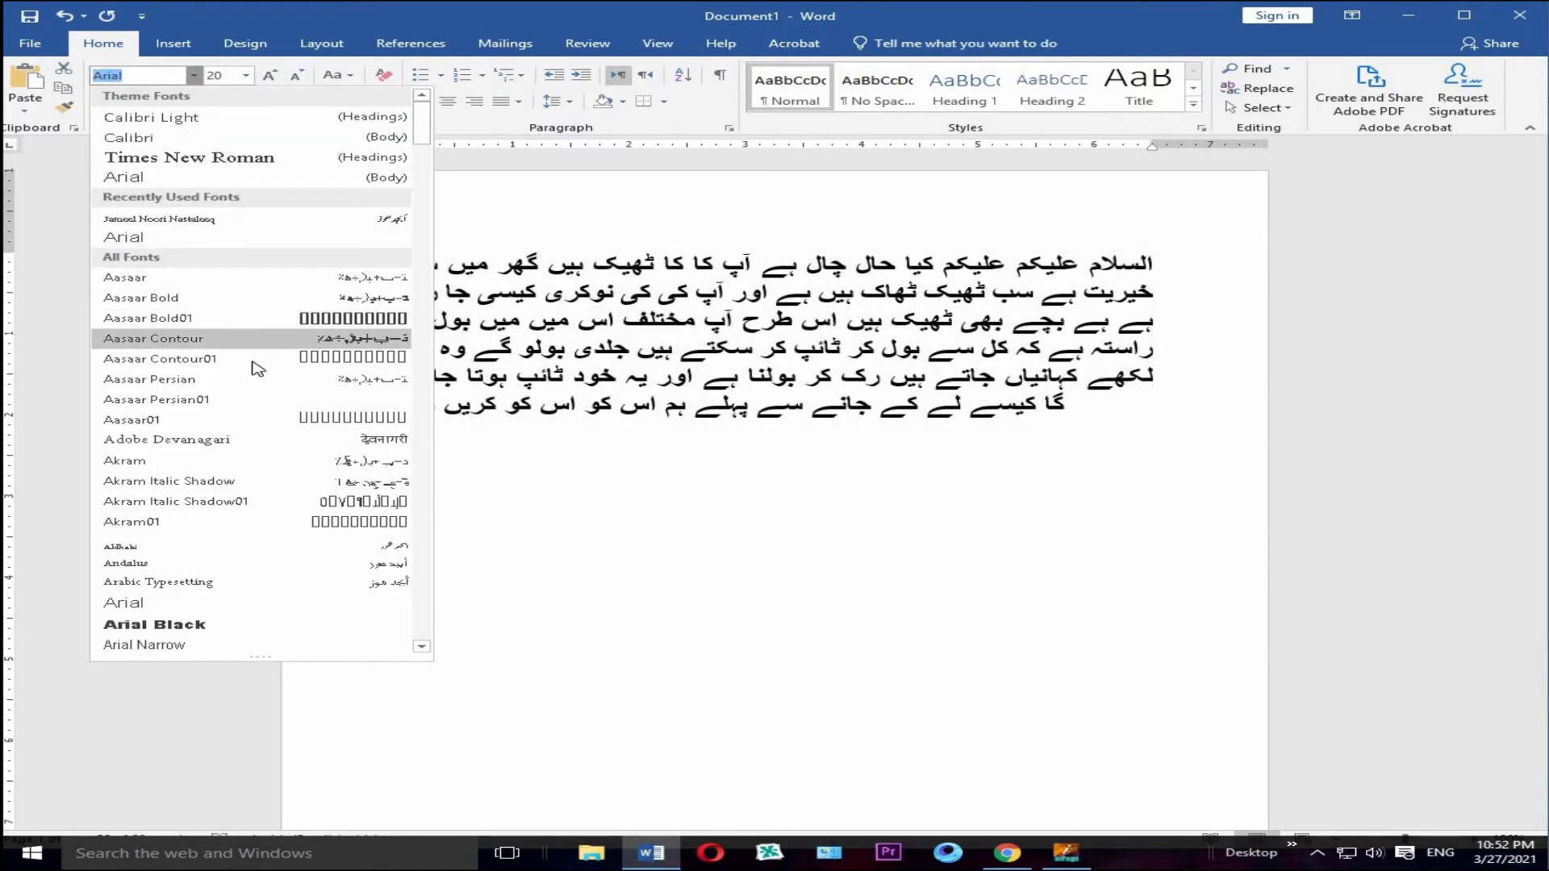
pyautogui.click(184, 220)
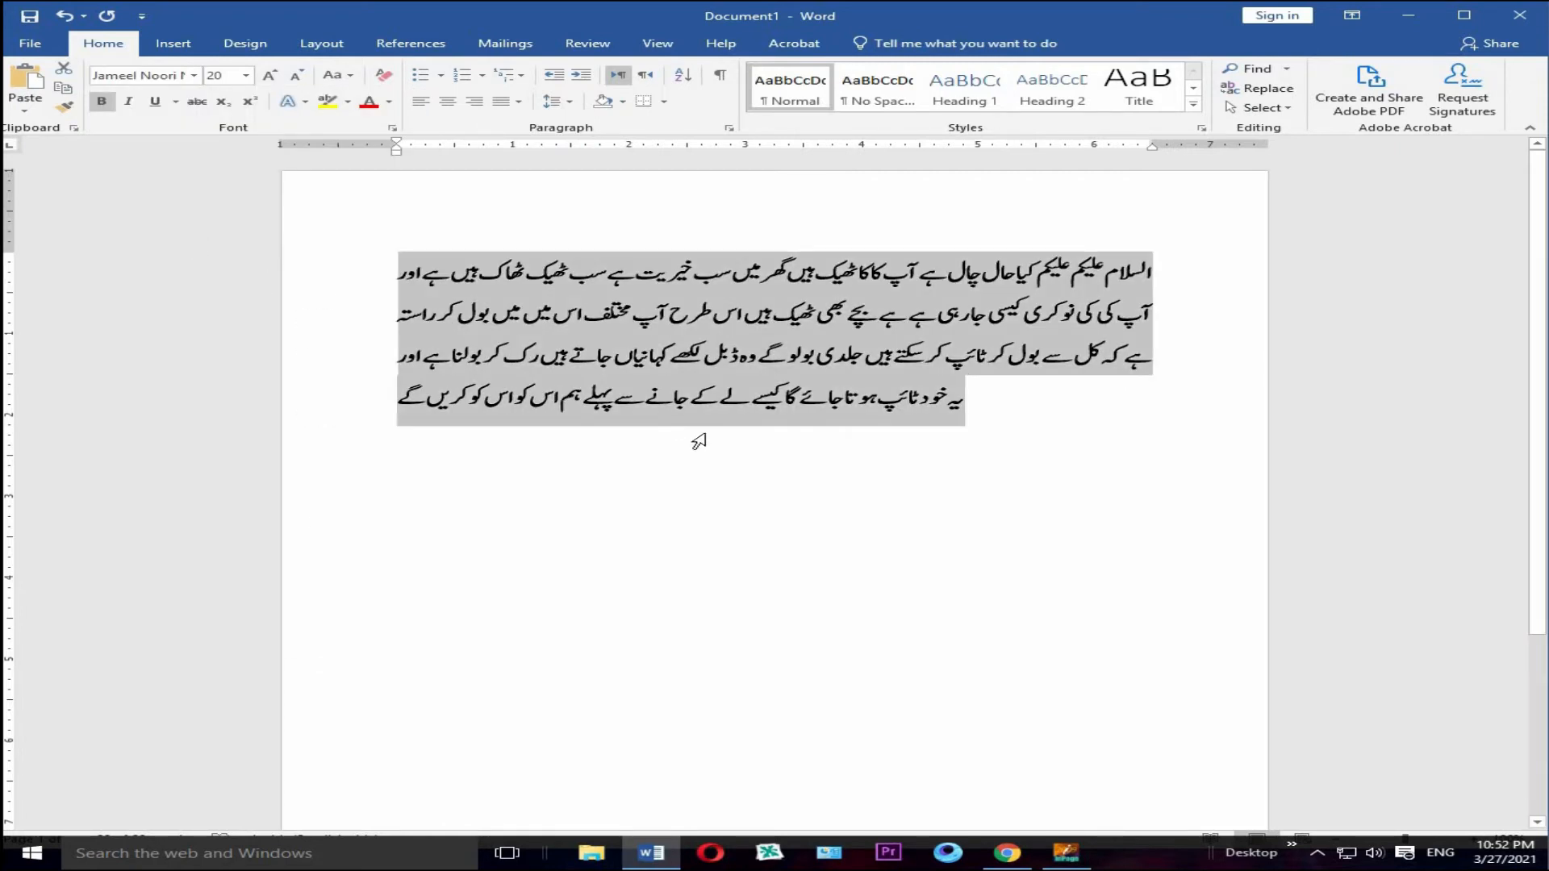
pyautogui.click(475, 100)
# Step: Delete one letter in the last line of the Urdu passage and undo that deletion
pyautogui.click(990, 481)
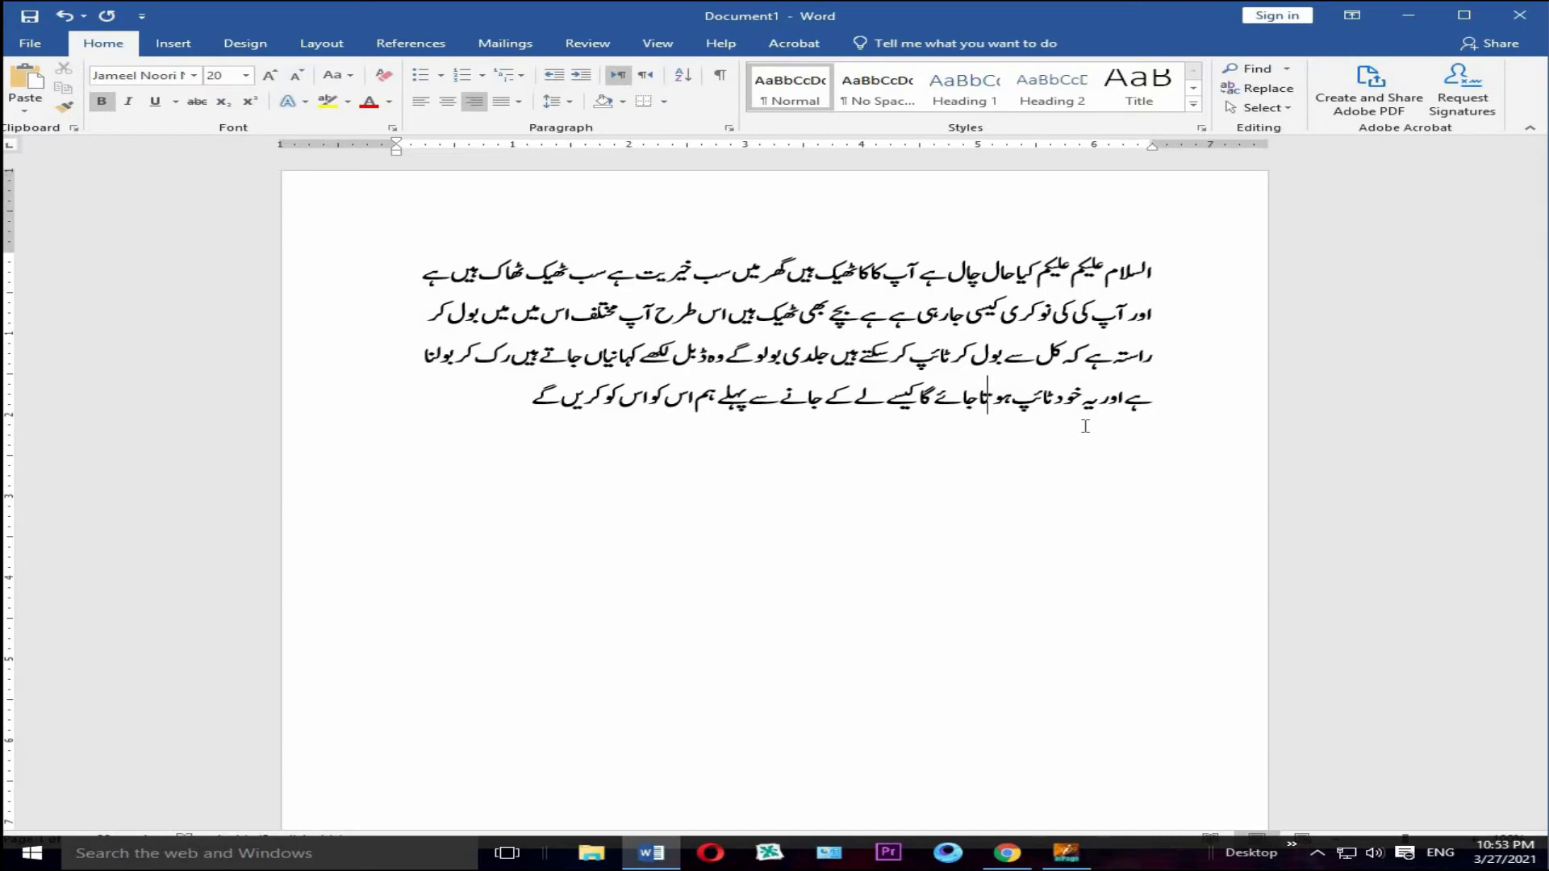
pyautogui.press('Delete')
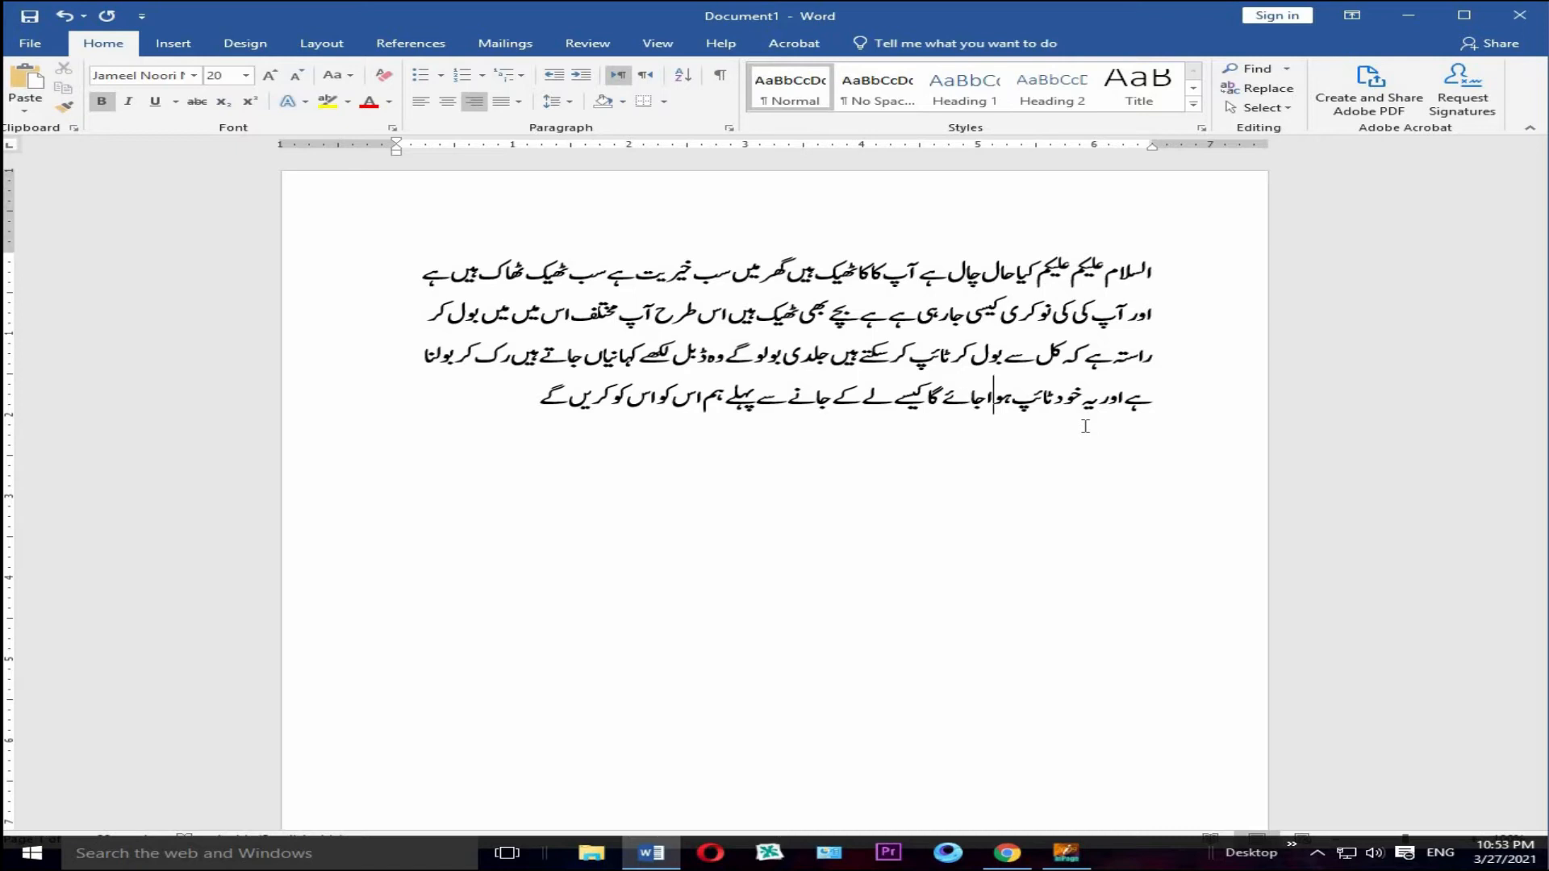
pyautogui.hotkey('ctrl', 'z')
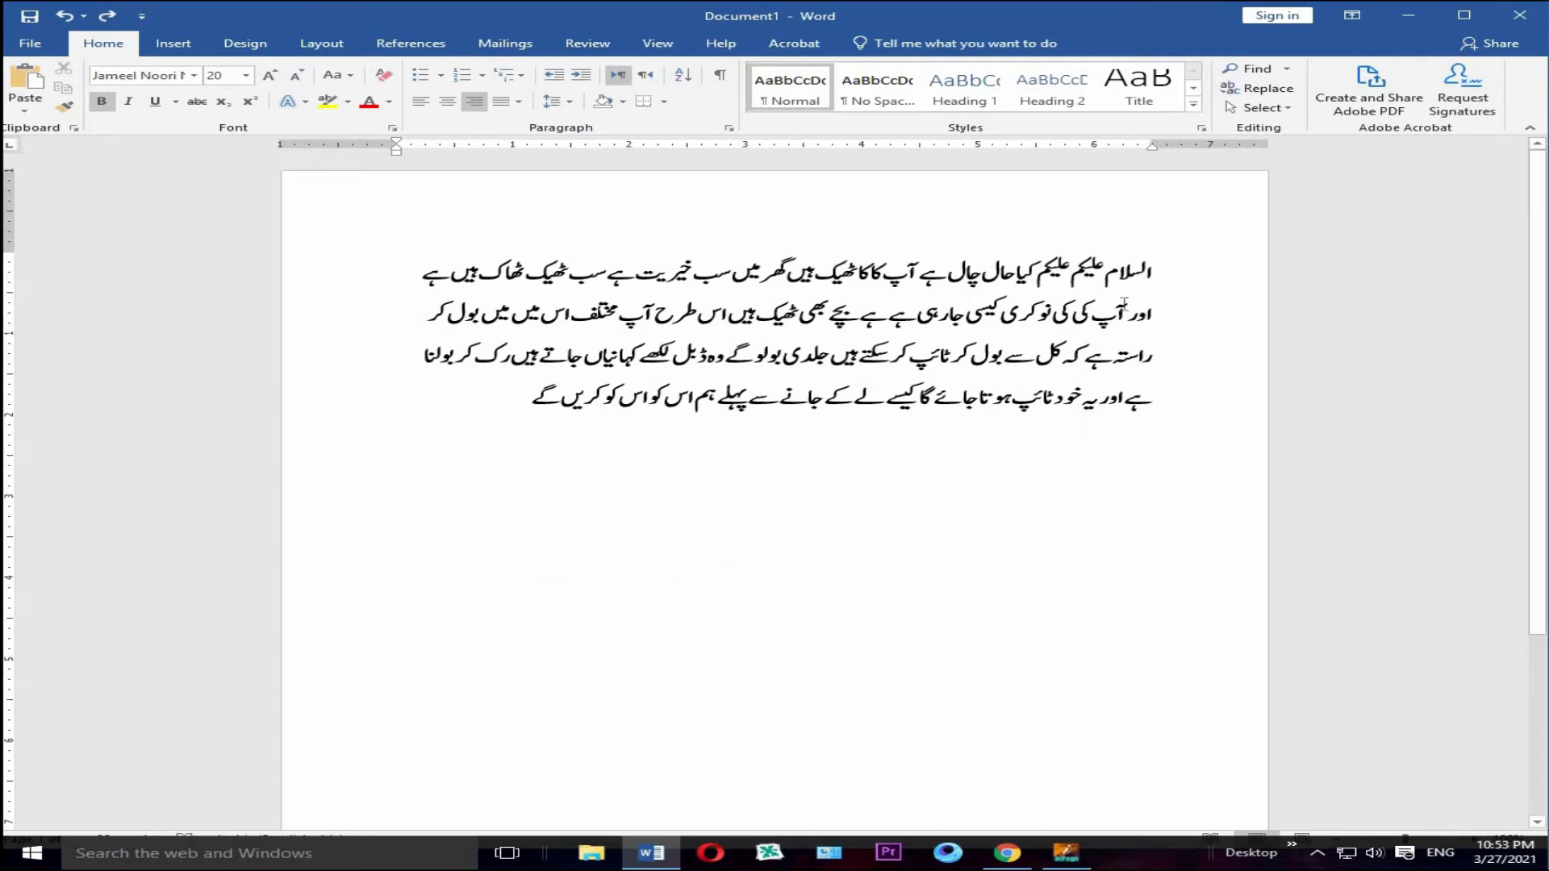
# Step: Switch to InPage and try pasting the copied Urdu passage below the existing two-line Urdu heading
pyautogui.click(1066, 853)
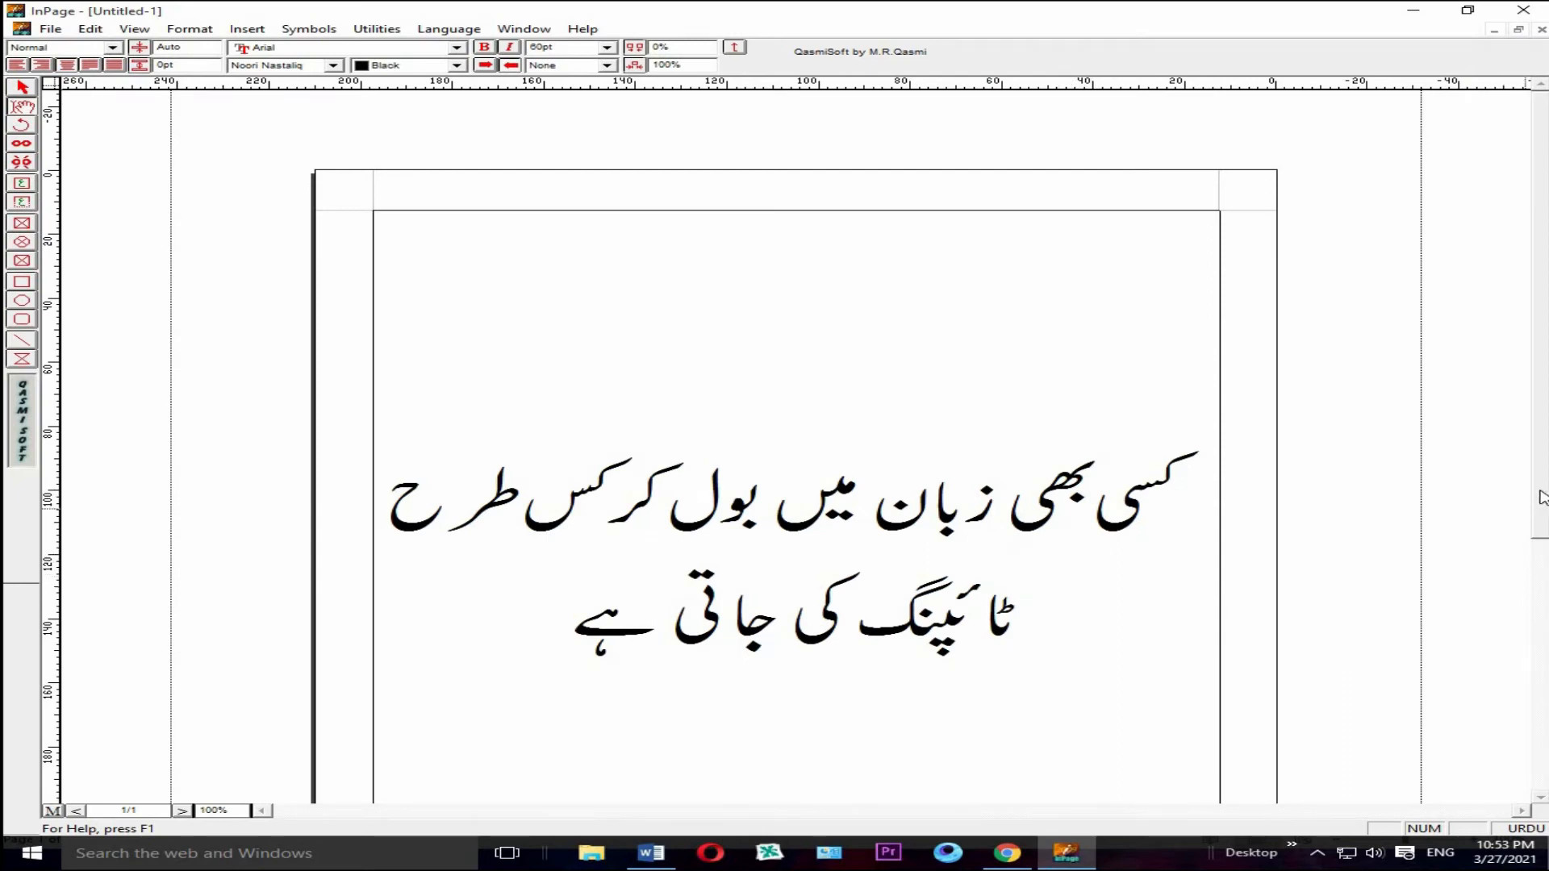
pyautogui.scroll(-3, 1537, 577)
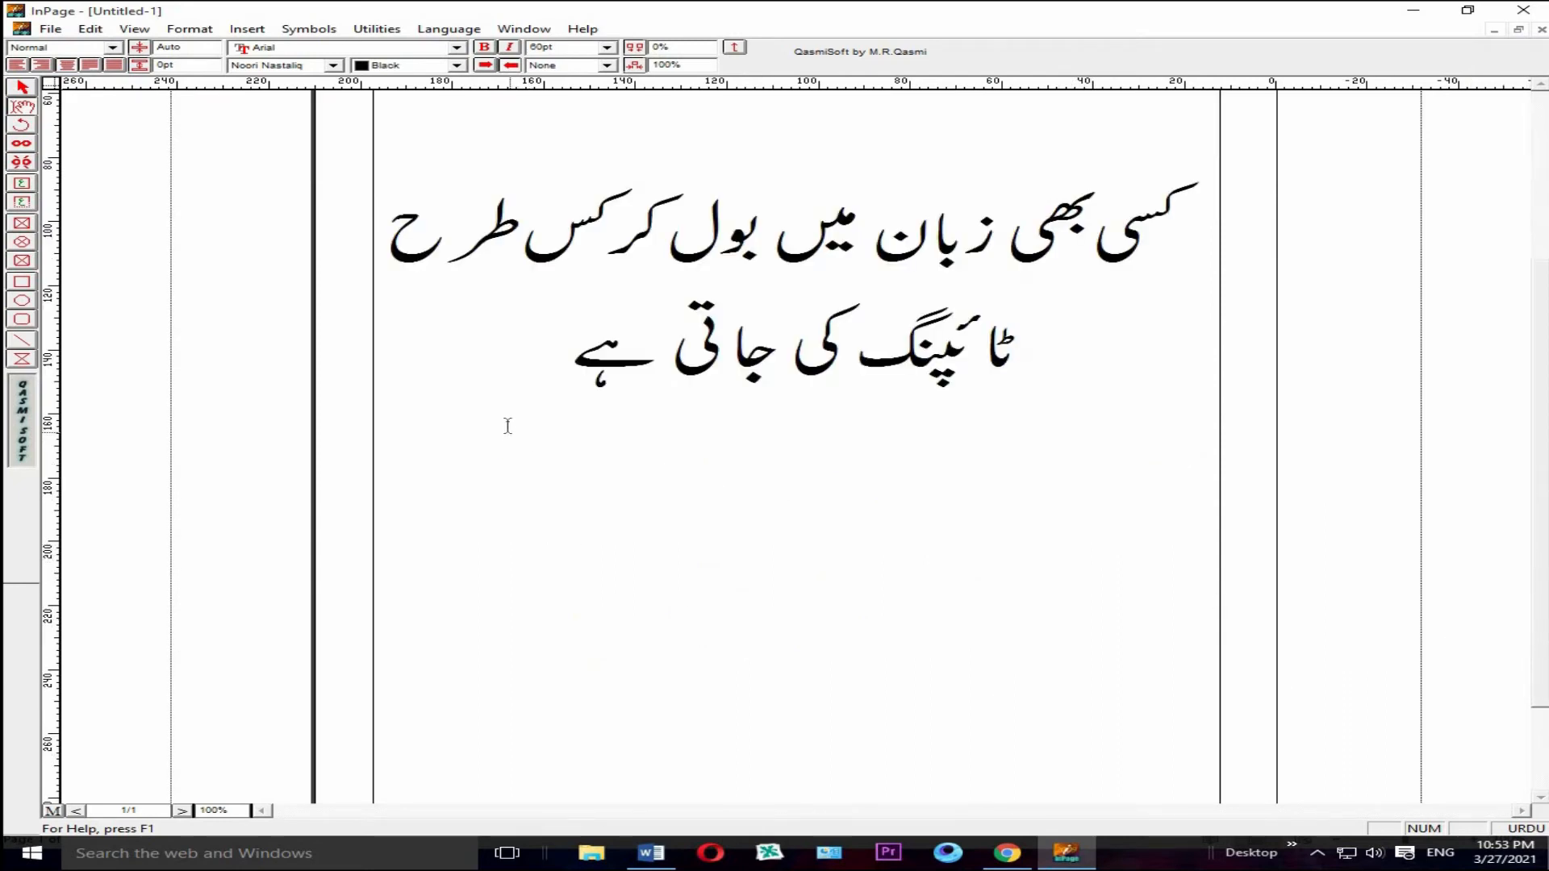
pyautogui.click(546, 381)
pyautogui.press('Return')
pyautogui.press('Return')
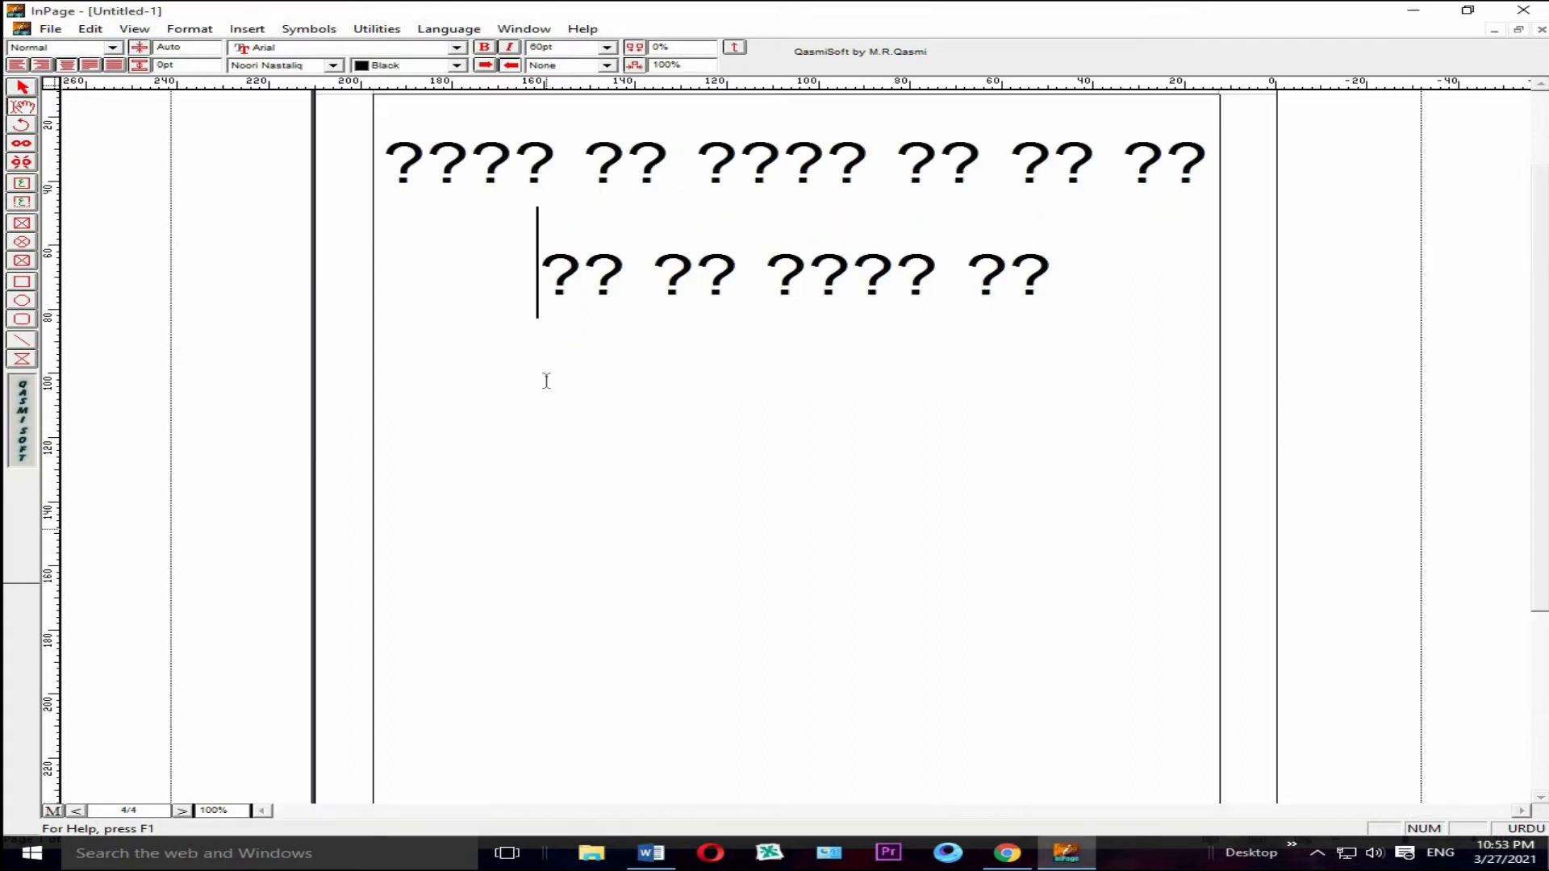
pyautogui.press('Up')
pyautogui.press('Up')
pyautogui.press('Up')
pyautogui.press('Up')
pyautogui.press('Up')
pyautogui.press('Up')
pyautogui.press('Up')
pyautogui.press('Up')
pyautogui.press('Up')
pyautogui.press('Up')
pyautogui.press('Up')
pyautogui.press('Up')
pyautogui.press('Up')
pyautogui.press('Up')
pyautogui.press('Up')
pyautogui.press('Up')
pyautogui.press('Up')
pyautogui.press('Up')
pyautogui.press('Up')
pyautogui.press('Up')
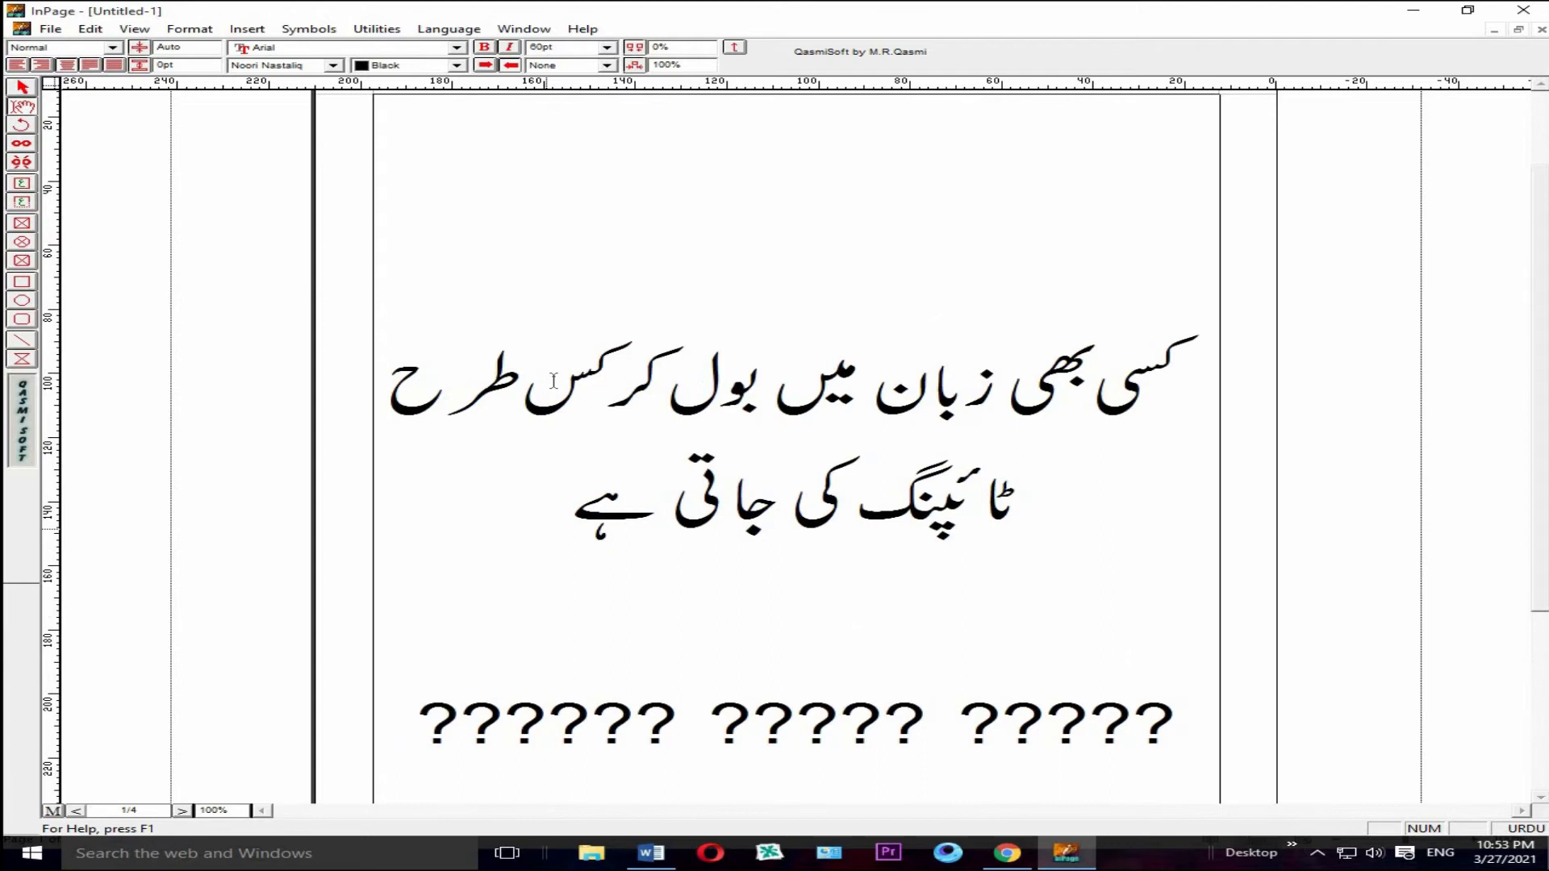
pyautogui.moveTo(1180, 722); pyautogui.dragTo(317, 637)
pyautogui.hotkey('ctrl', 'v')
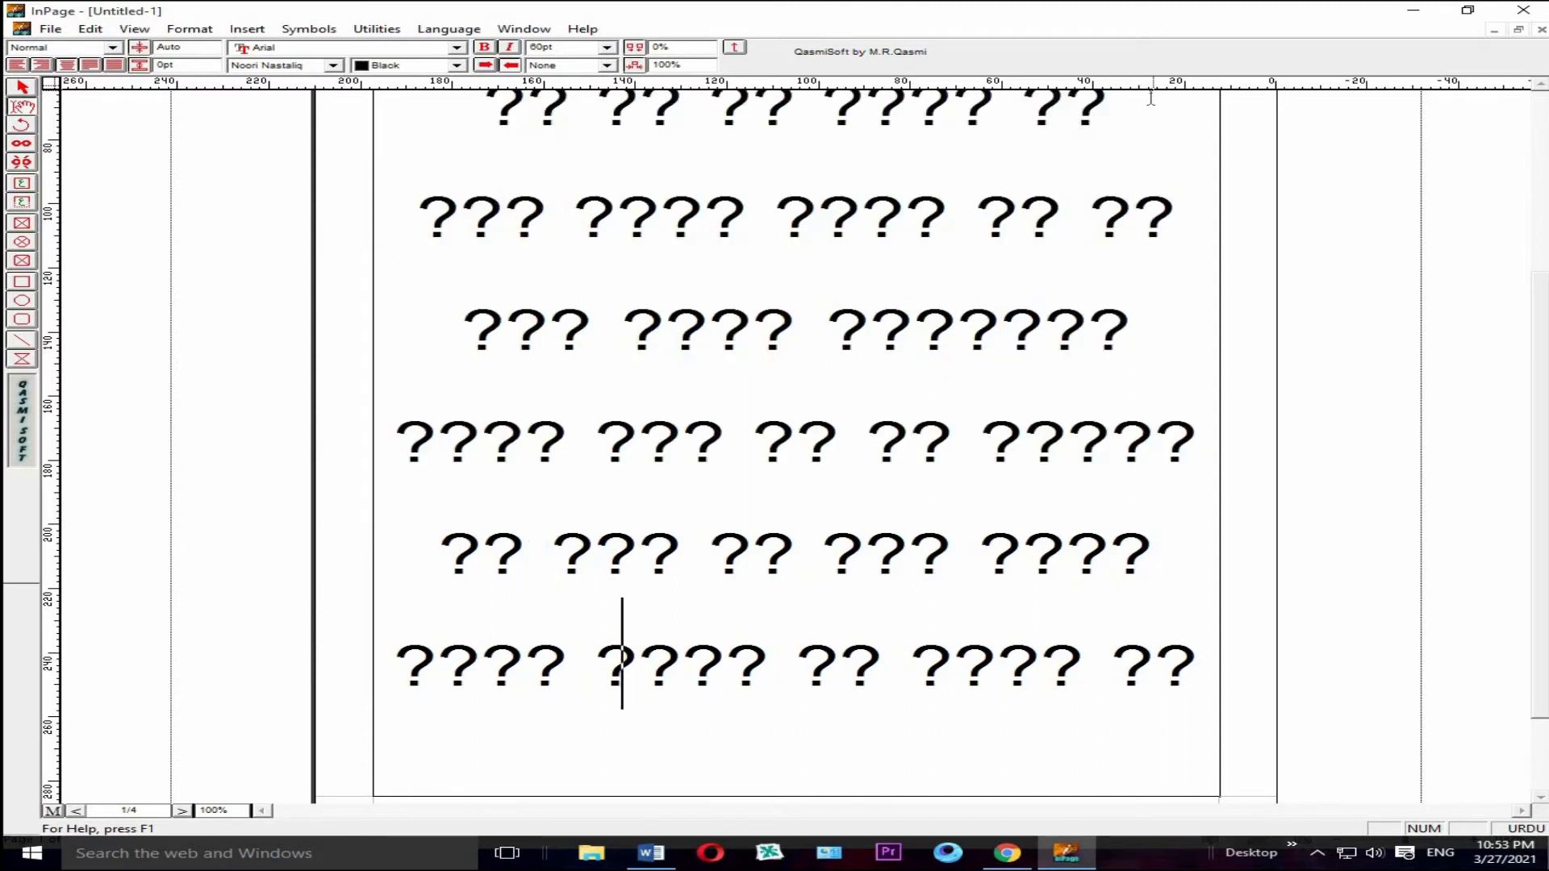
# Step: Delete all the question-mark text and remaining content from the InPage document, leaving the page blank
pyautogui.moveTo(872, 142); pyautogui.dragTo(449, 809)
pyautogui.press('Delete')
pyautogui.moveTo(1180, 274); pyautogui.dragTo(934, 794)
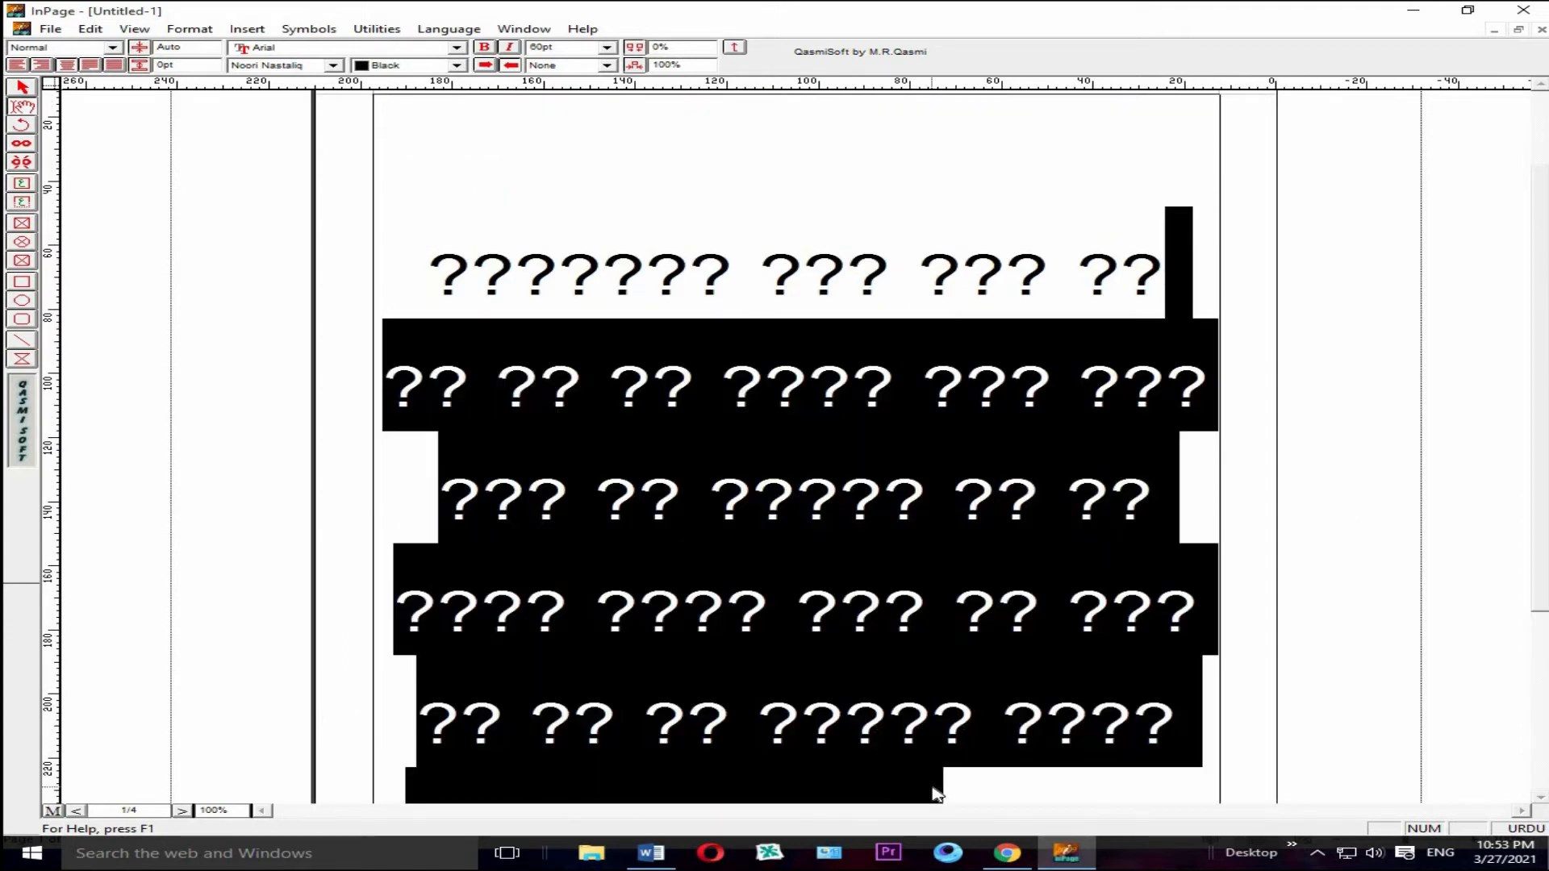
pyautogui.press('Delete')
pyautogui.click(1175, 397)
pyautogui.moveTo(1119, 408); pyautogui.dragTo(576, 784)
pyautogui.press('Delete')
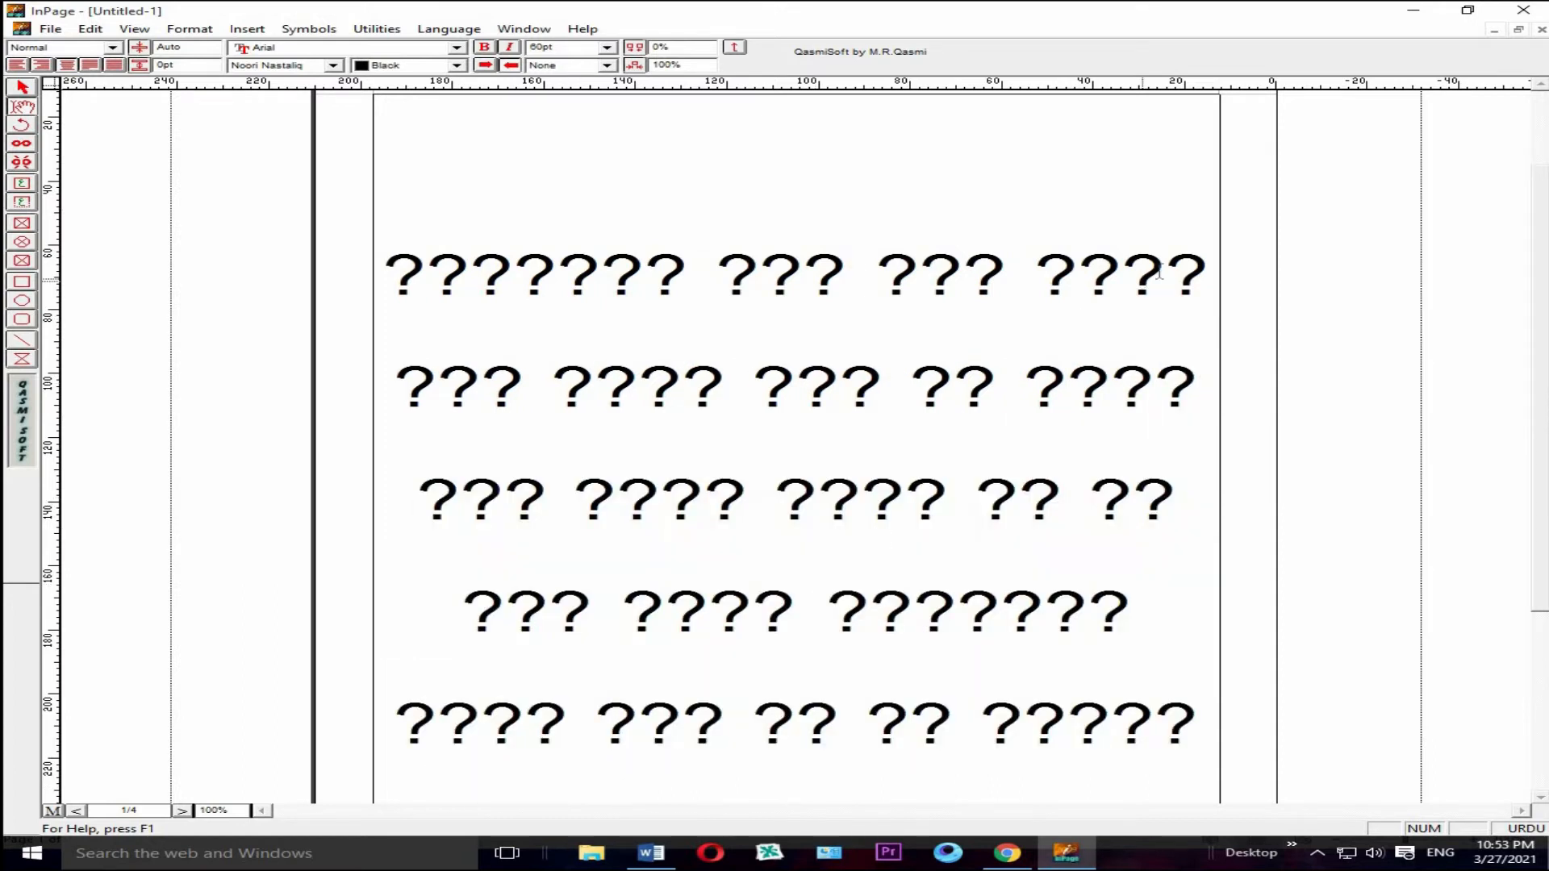
pyautogui.moveTo(1214, 258); pyautogui.dragTo(574, 721)
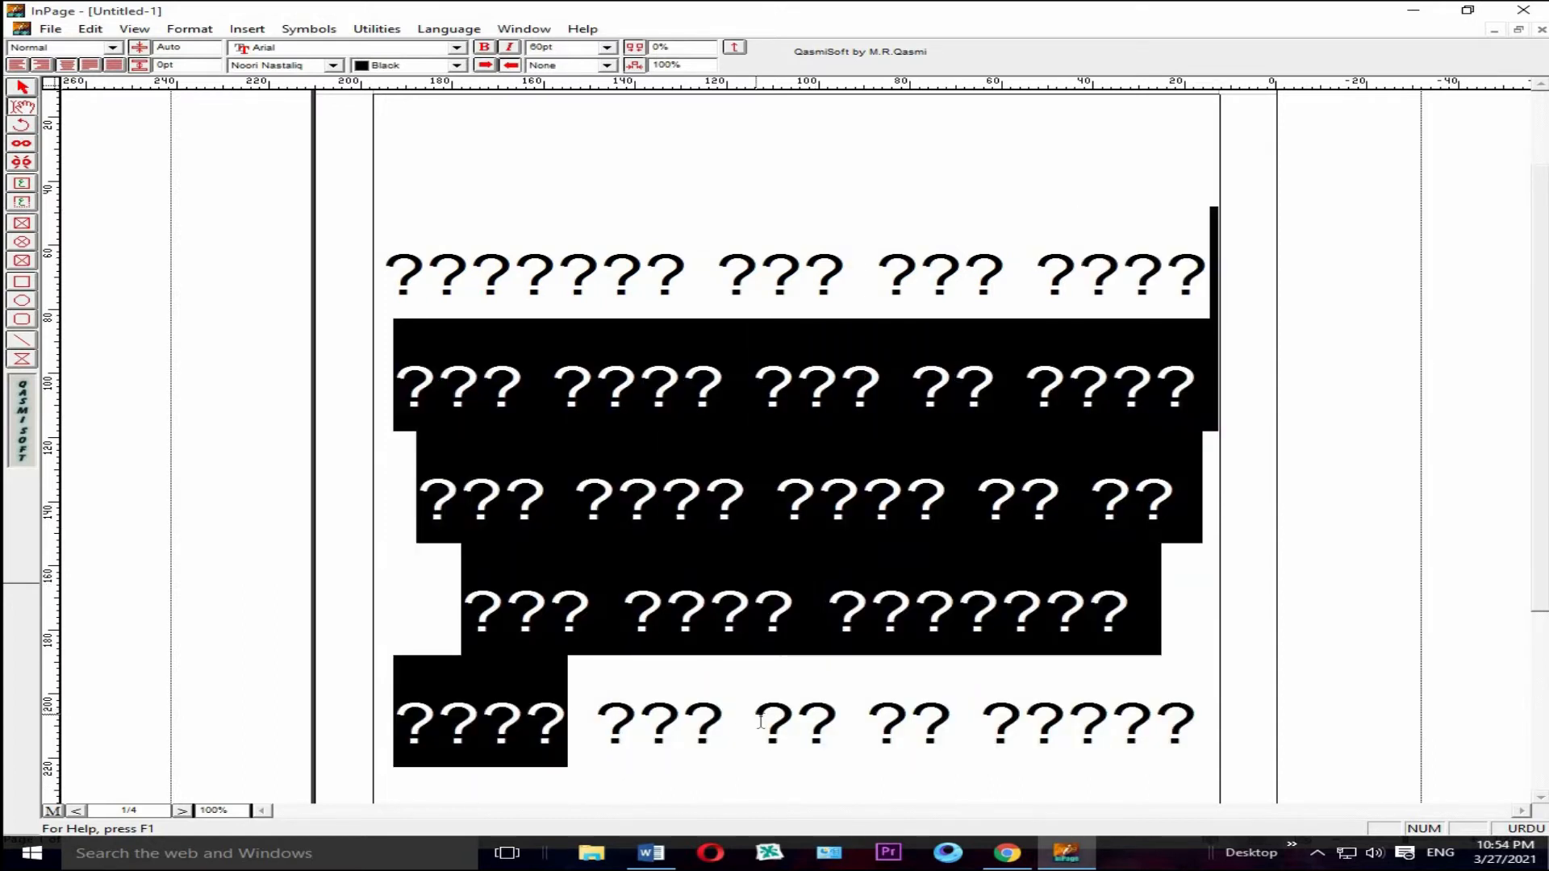
pyautogui.press('Delete')
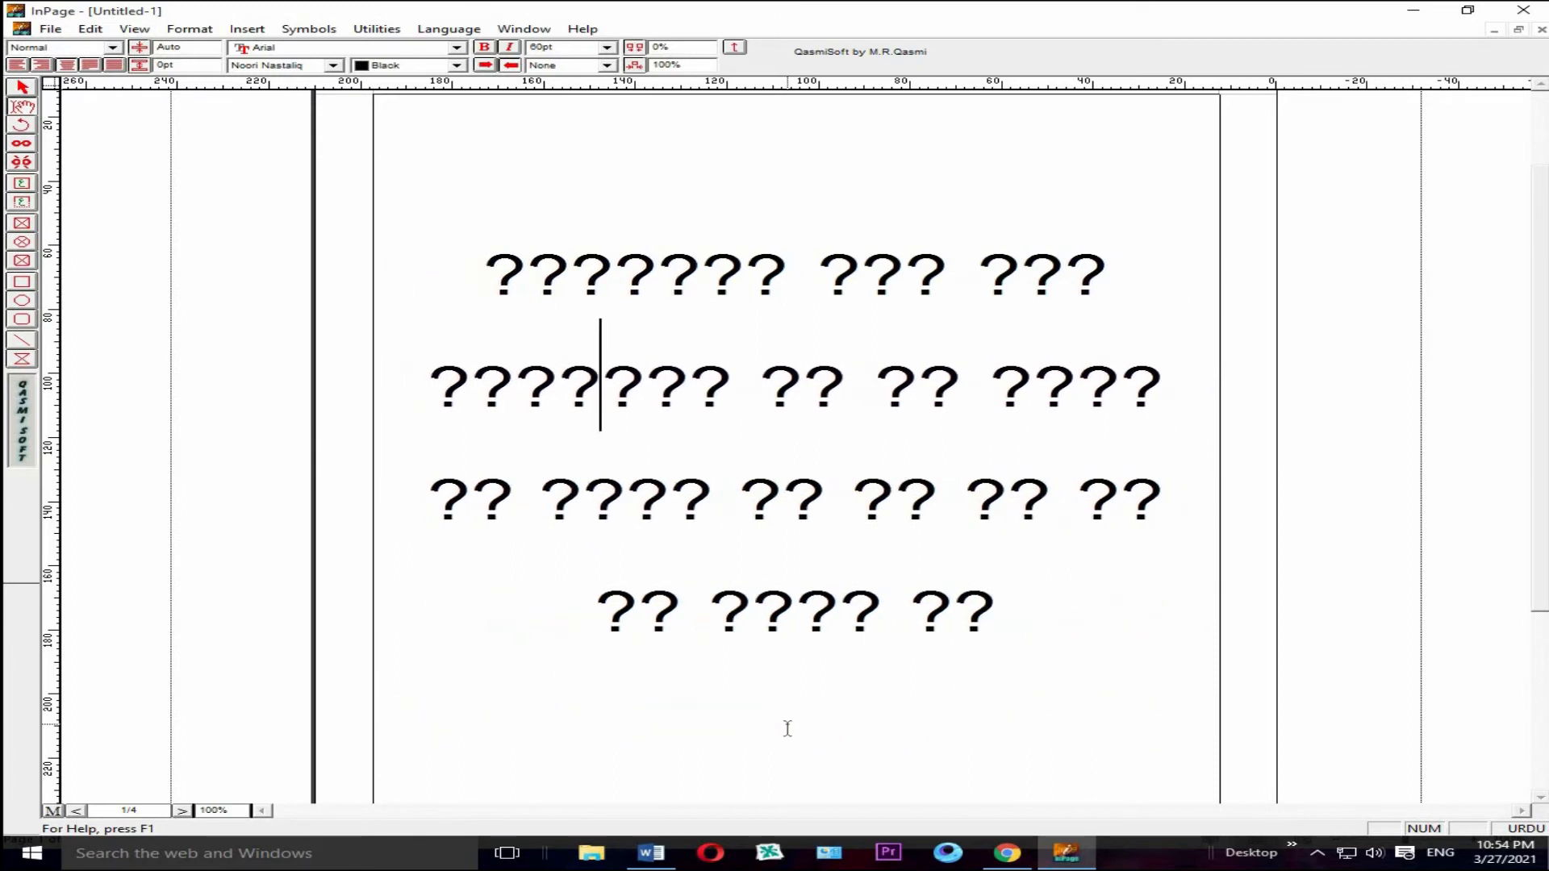
pyautogui.press('Delete')
pyautogui.press('Delete')
pyautogui.press('Delete')
pyautogui.press('Delete')
pyautogui.press('Delete')
pyautogui.press('Delete')
pyautogui.press('Delete')
pyautogui.press('Delete')
pyautogui.press('Delete')
pyautogui.press('Delete')
pyautogui.press('Delete')
pyautogui.press('Delete')
pyautogui.press('Delete')
pyautogui.press('Delete')
pyautogui.press('Delete')
pyautogui.press('Delete')
pyautogui.press('Delete')
pyautogui.press('Delete')
pyautogui.press('Delete')
pyautogui.press('Delete')
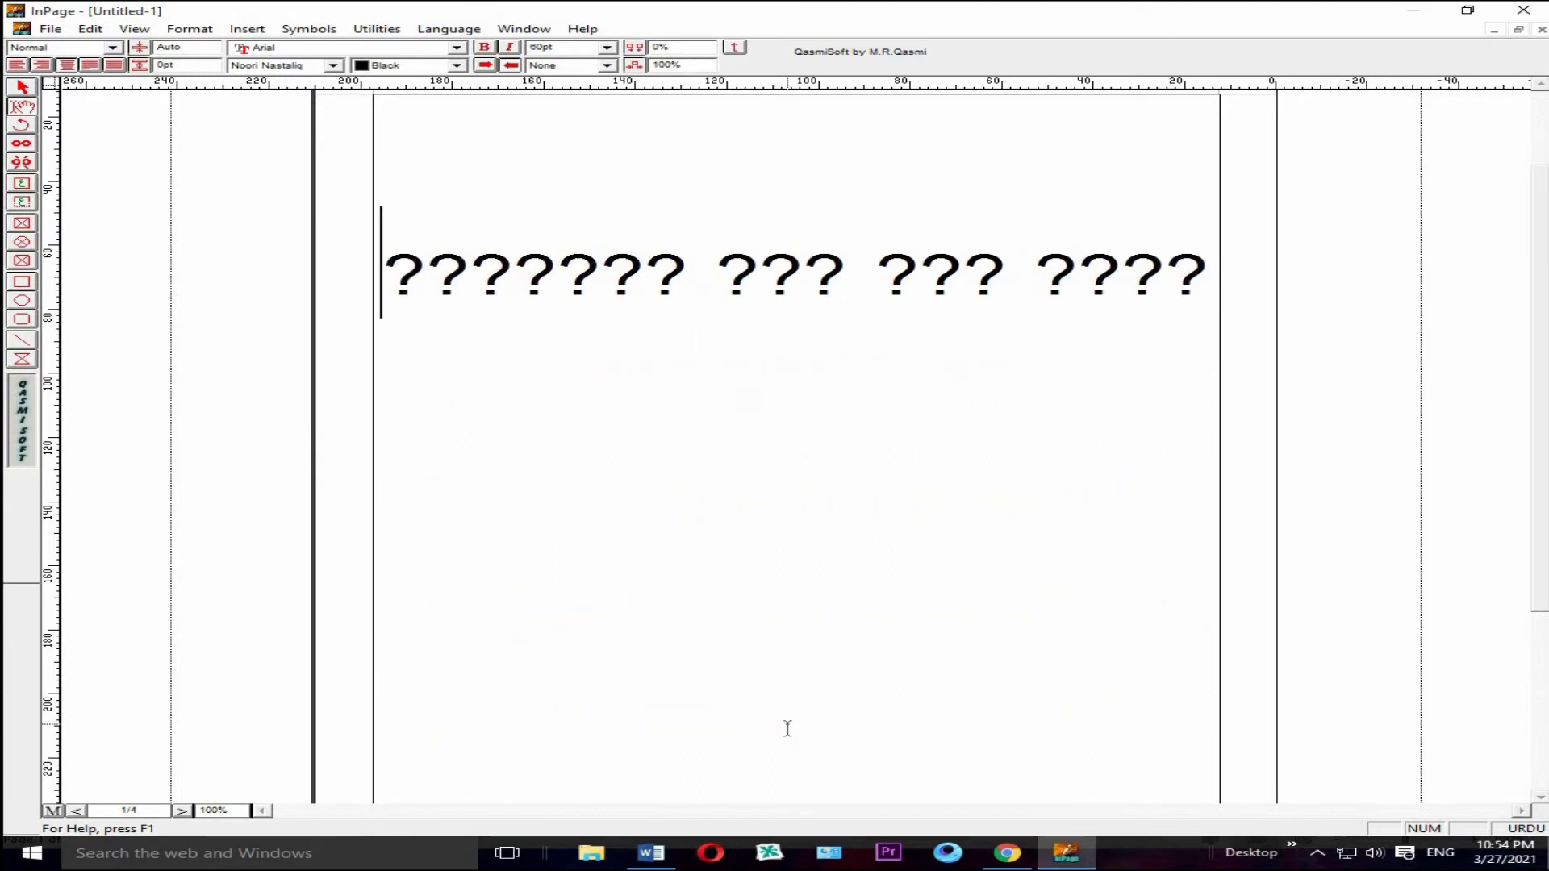
pyautogui.moveTo(1209, 276); pyautogui.dragTo(259, 309)
pyautogui.hotkey('ctrl', 'a')
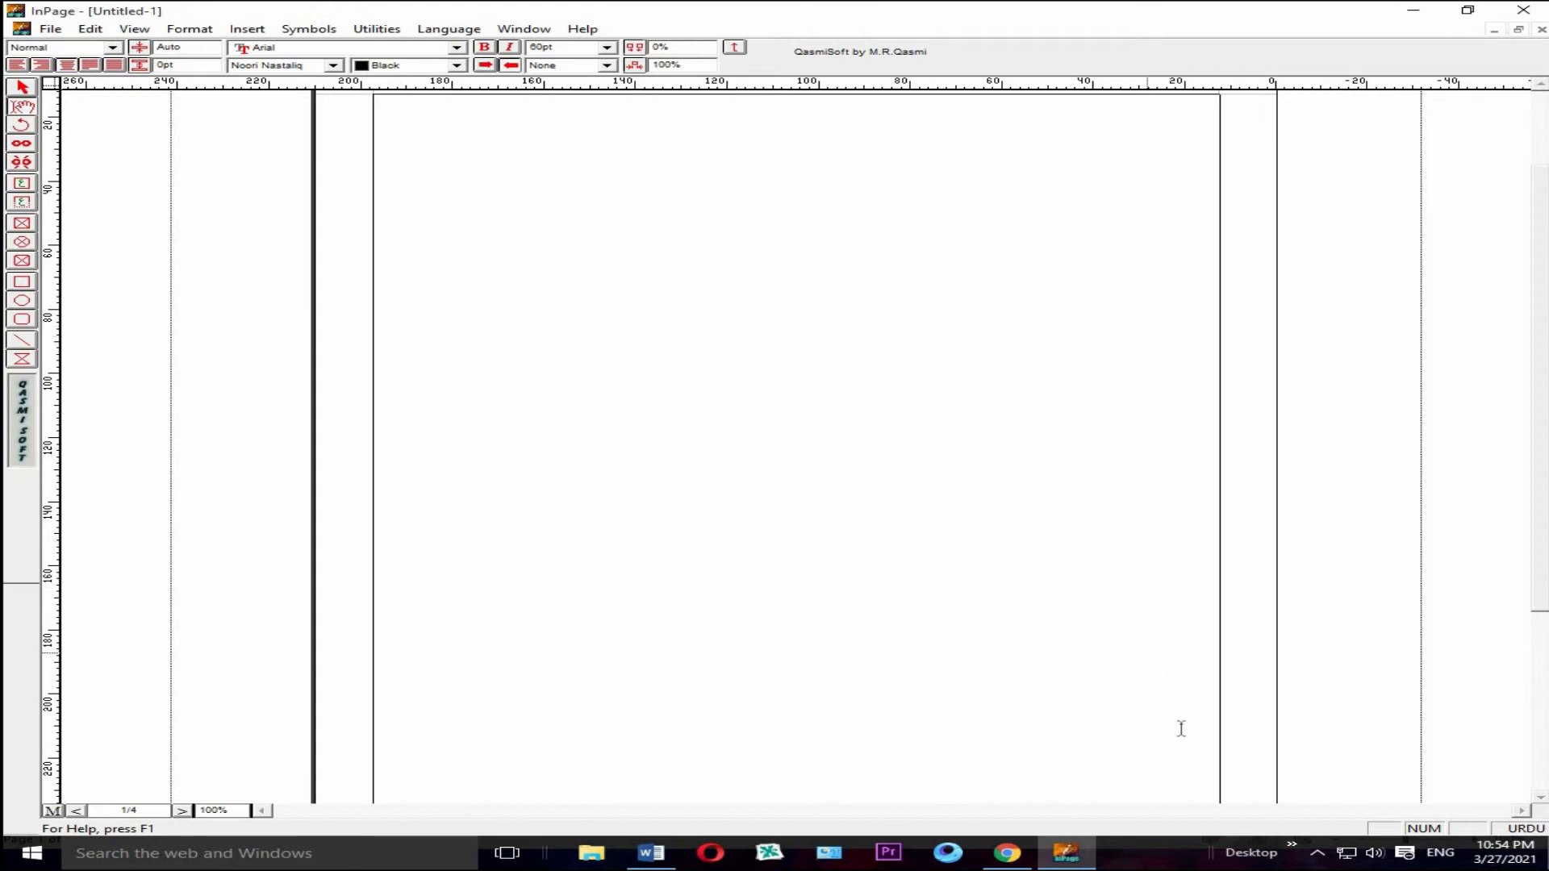
# Step: Switch to Chrome and open google.com.pk in a new tab
pyautogui.click(1019, 863)
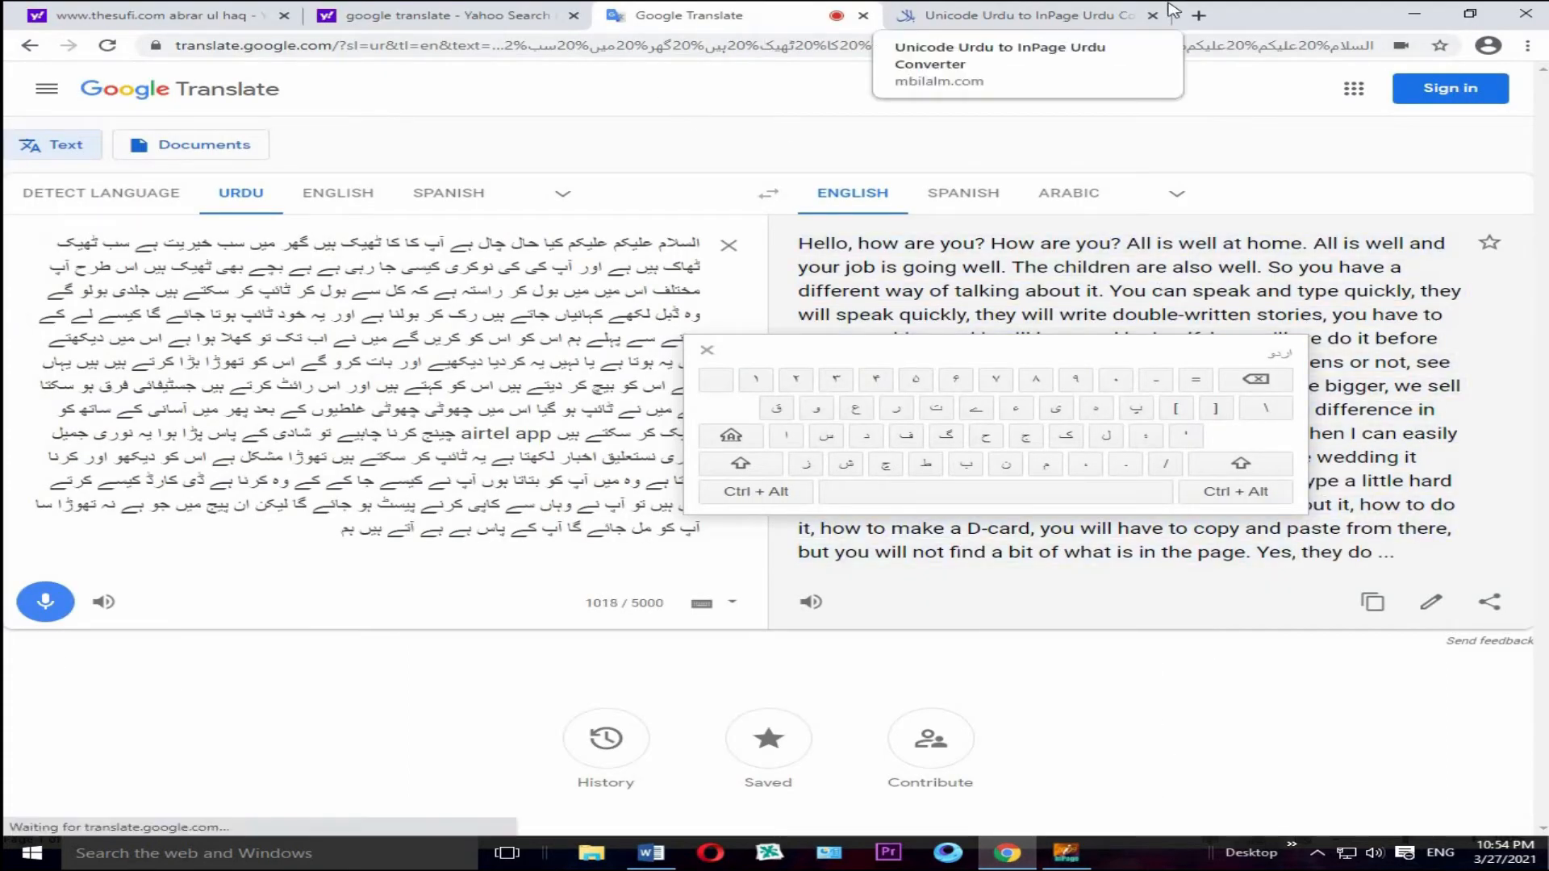
pyautogui.click(1199, 16)
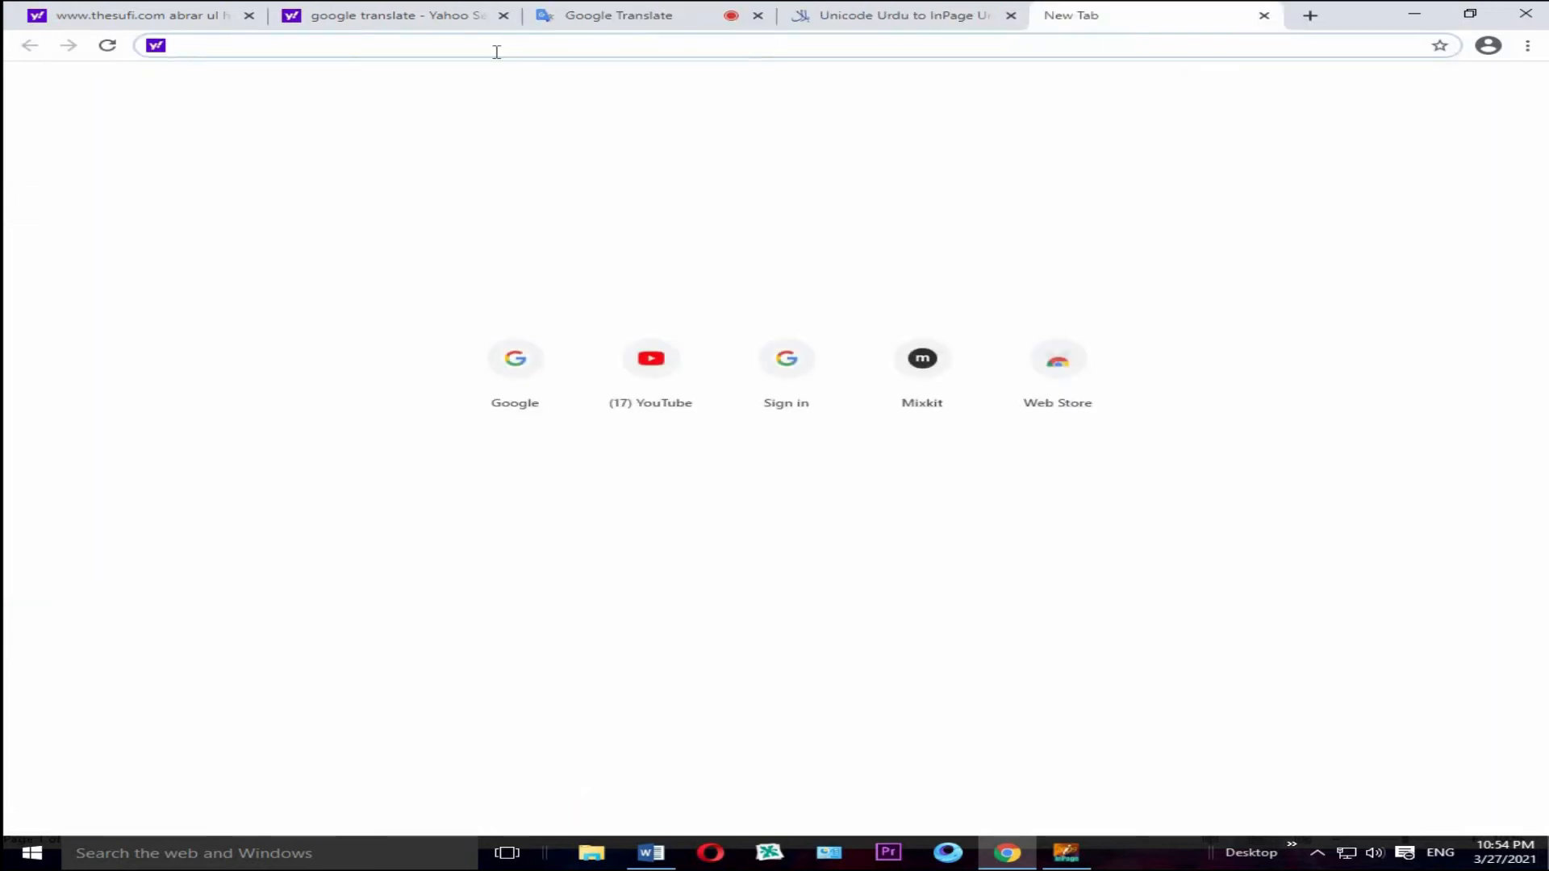
pyautogui.write('g')
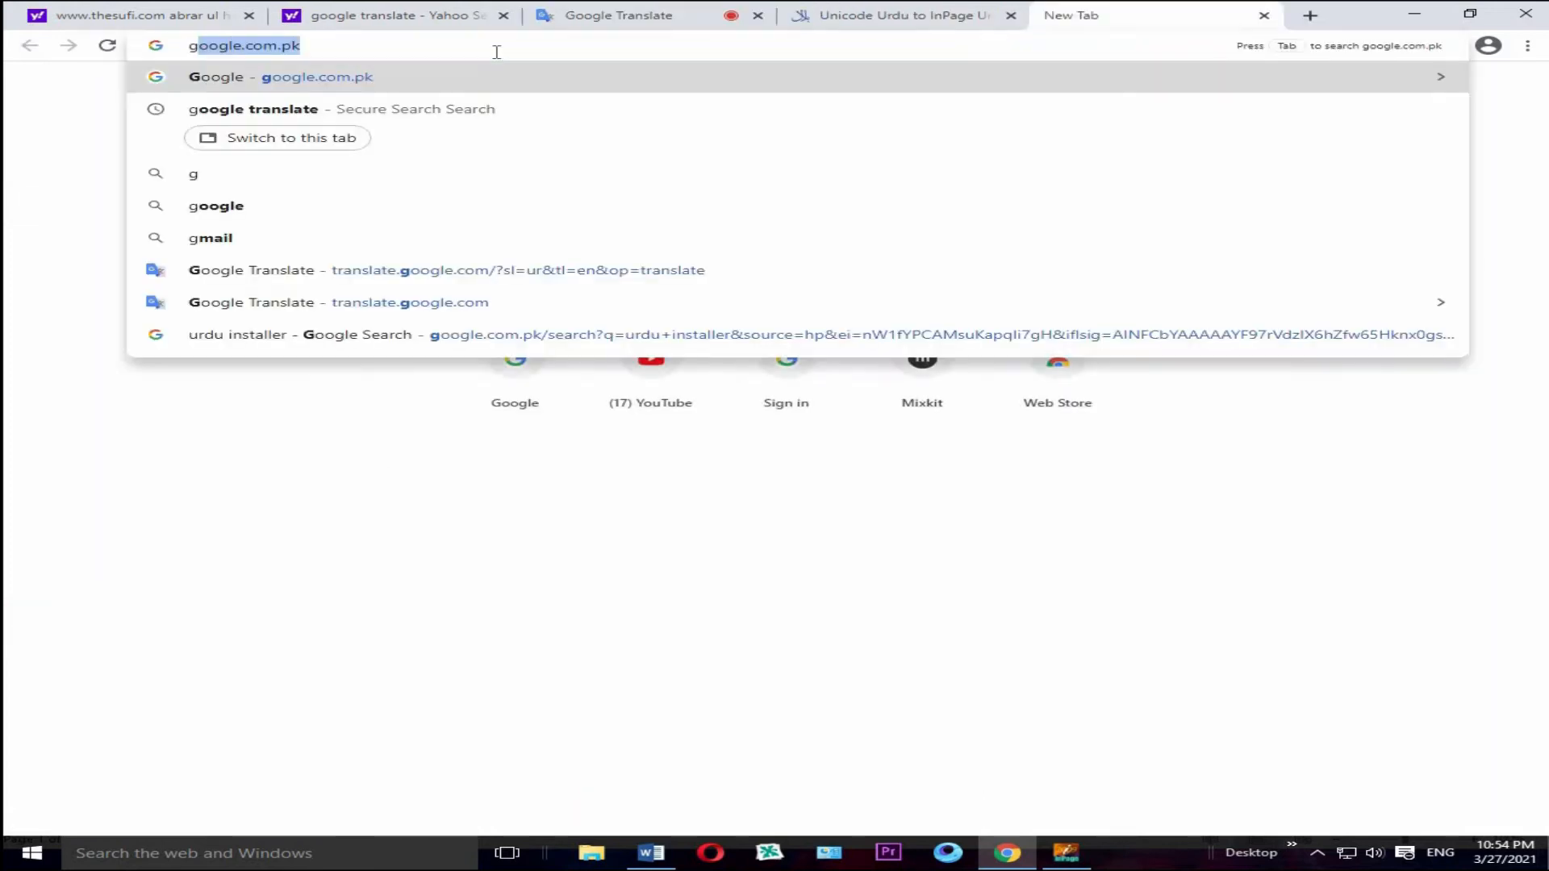
pyautogui.press('Return')
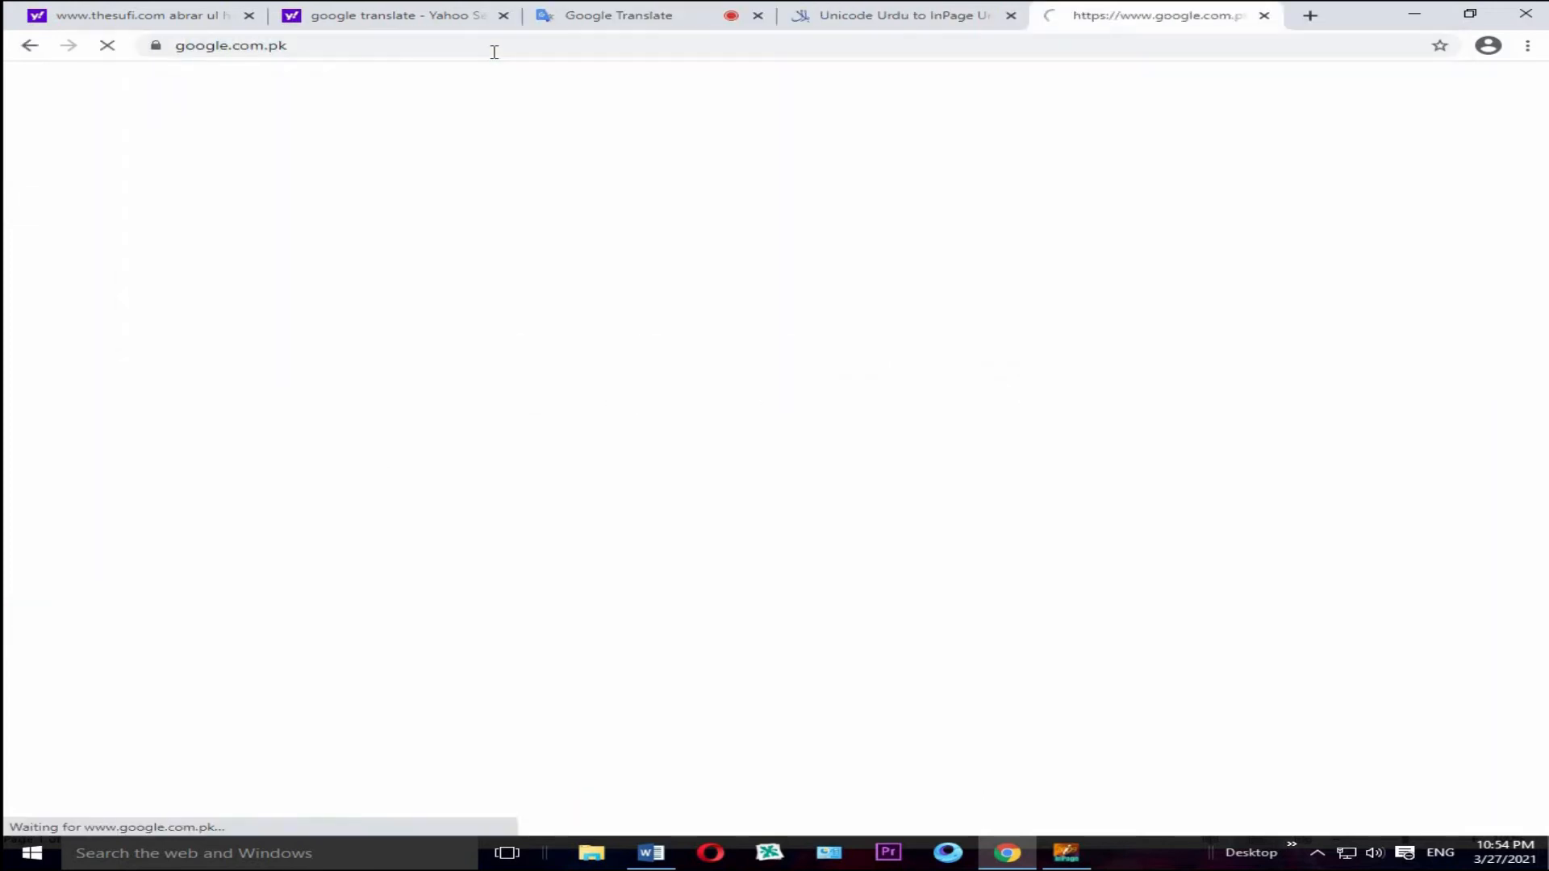
# Step: Search Google for "urdu installer" and open the Download Pak Urdu Installer result from mbilalm.com
pyautogui.click(569, 410)
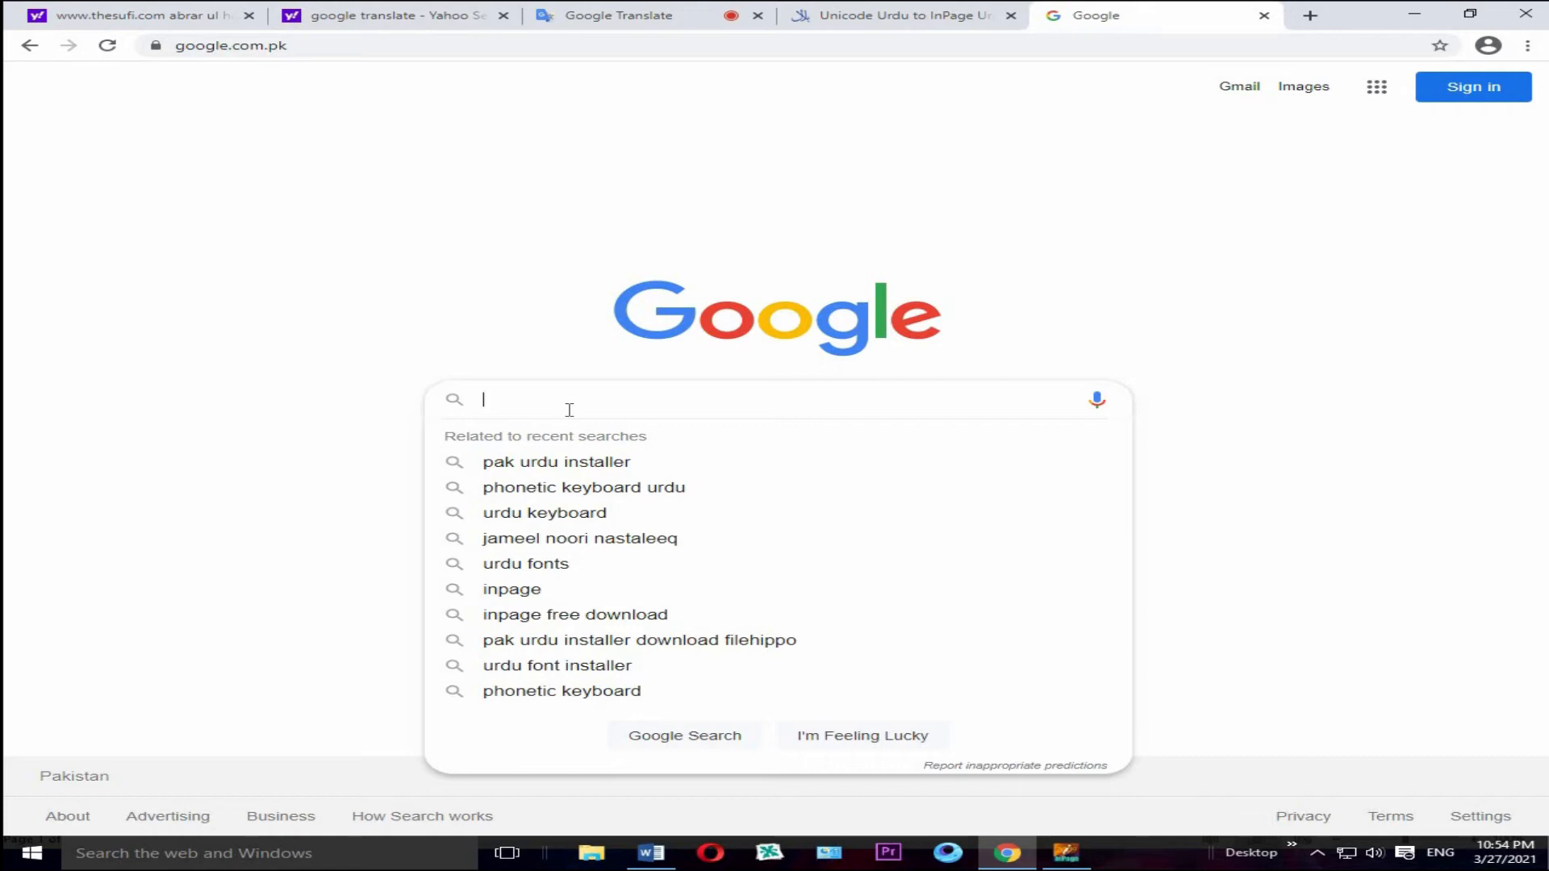
pyautogui.write('du')
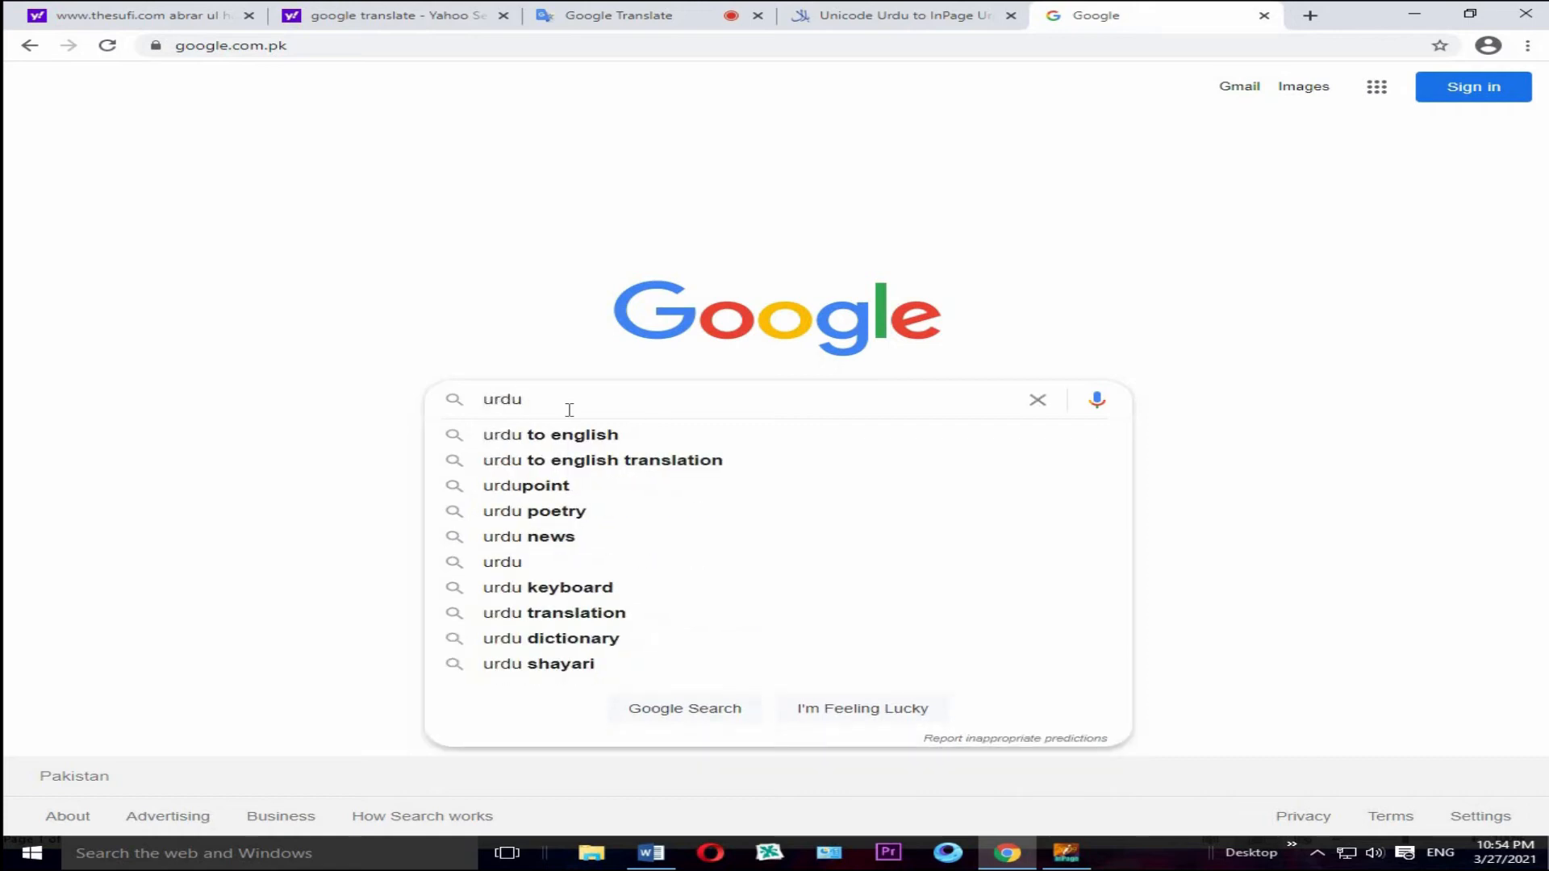
pyautogui.write(' in')
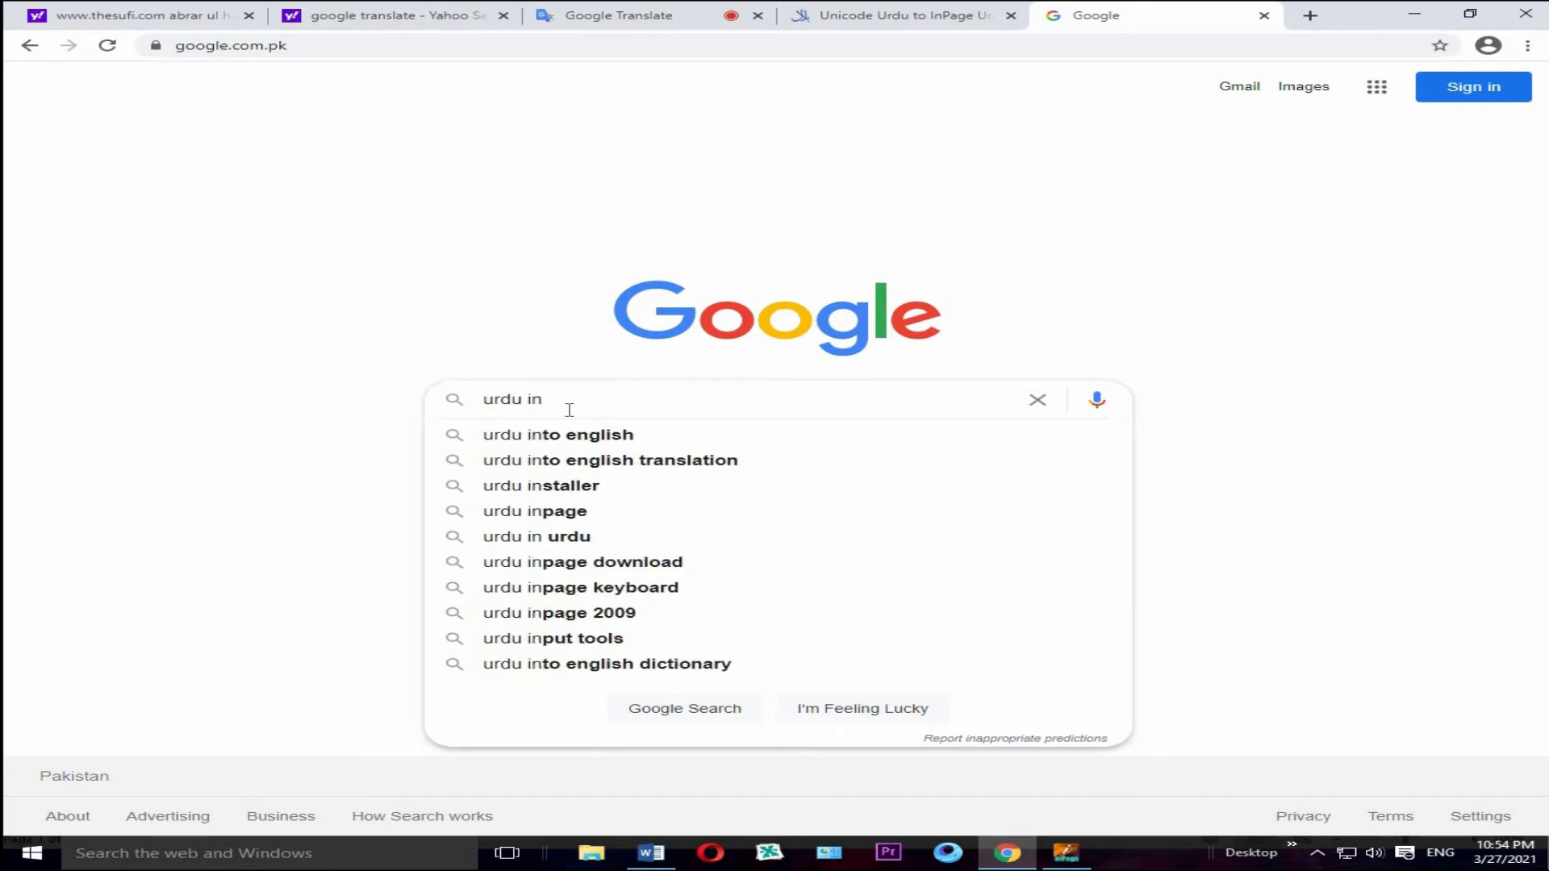
pyautogui.write('st')
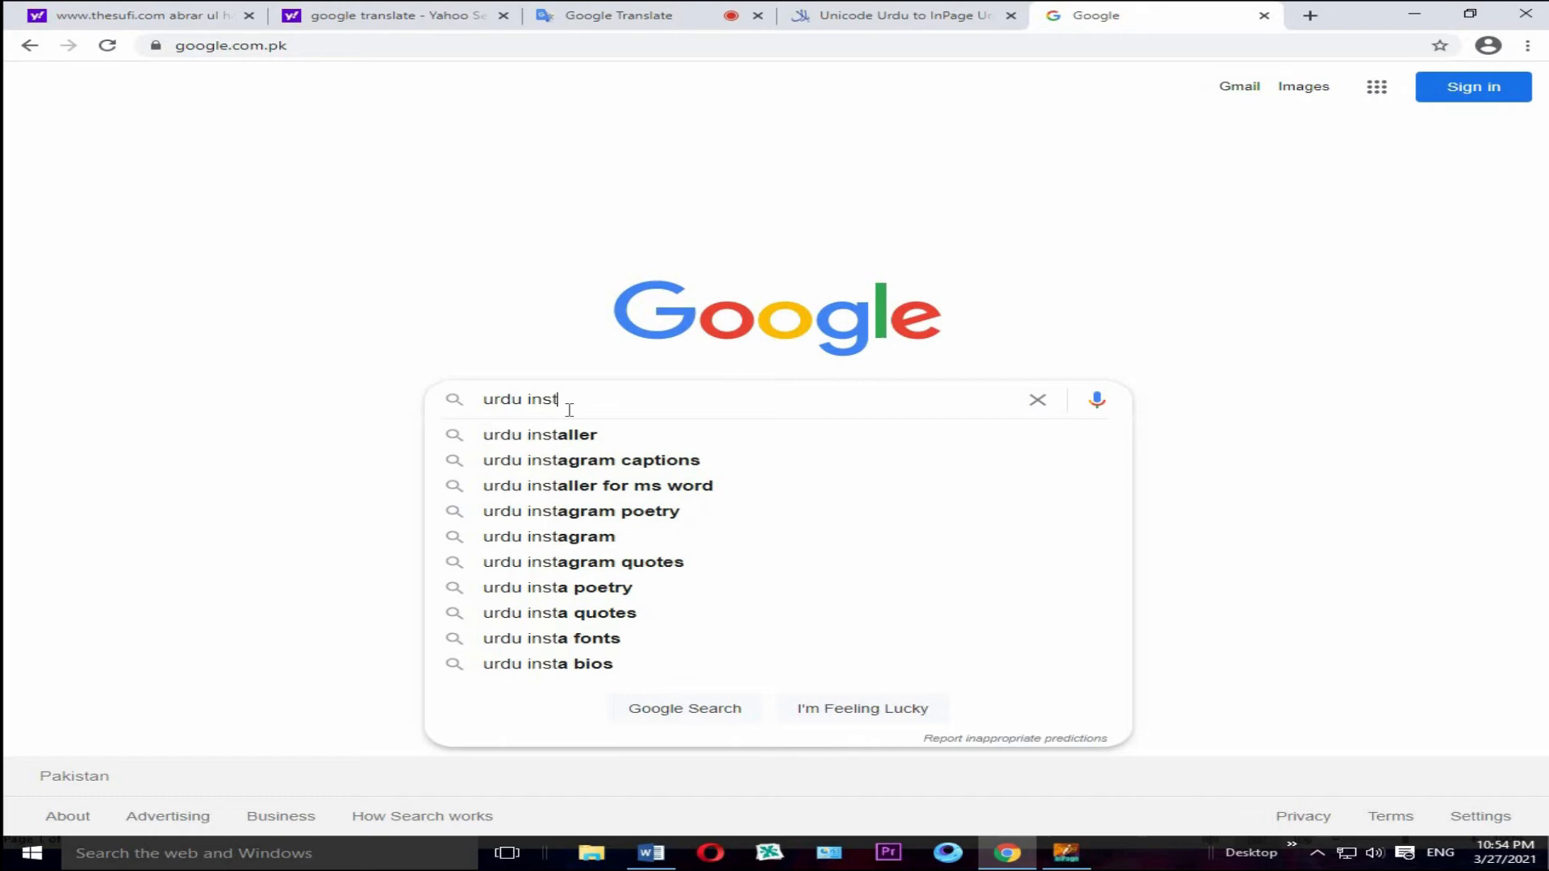
pyautogui.click(536, 436)
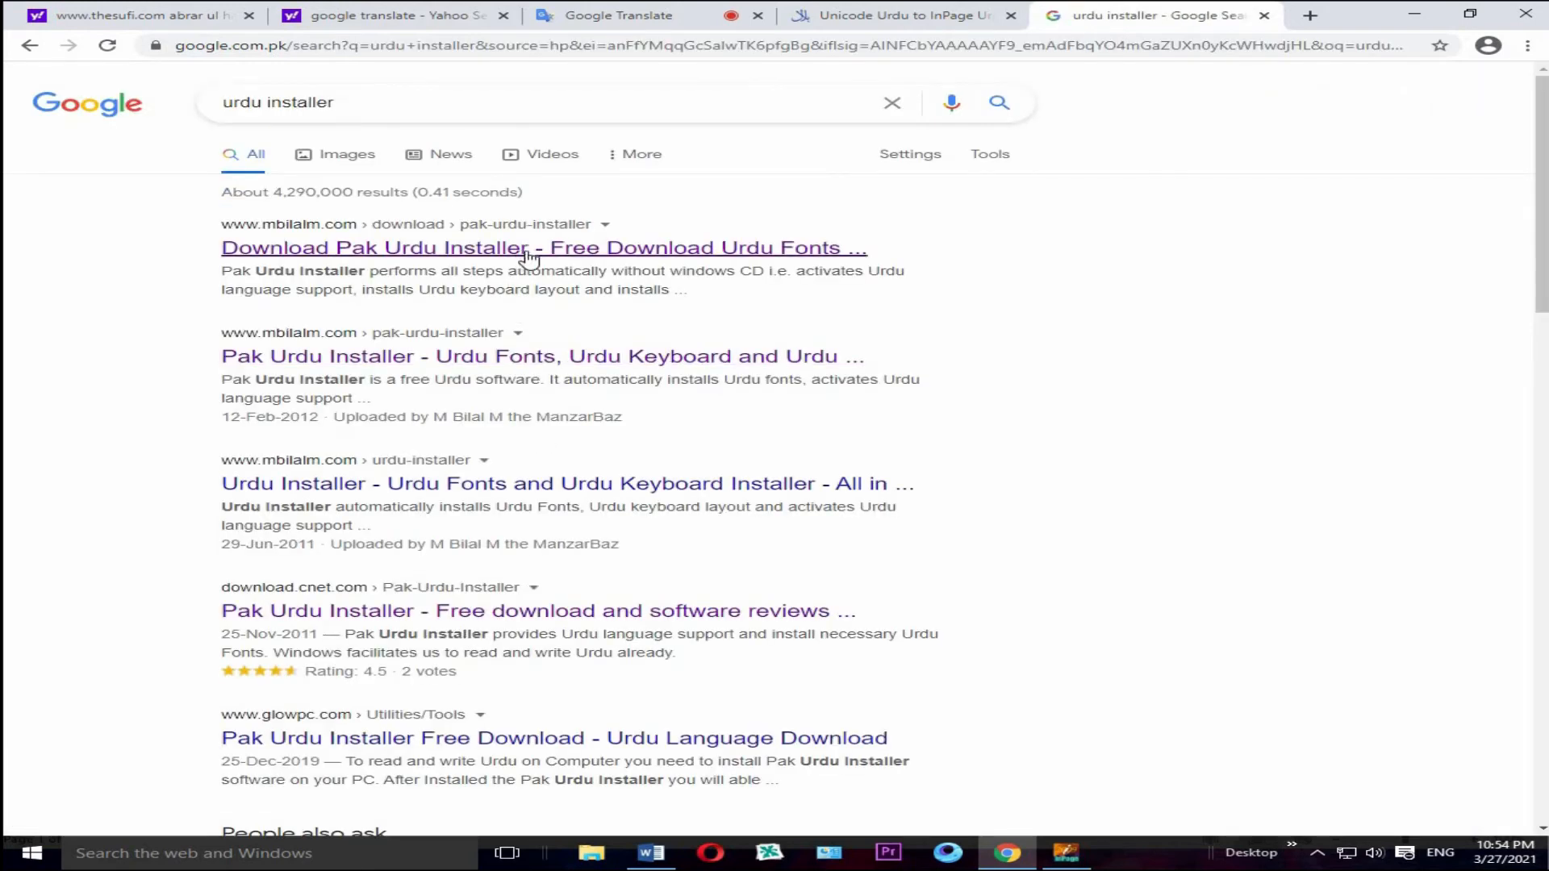
pyautogui.click(526, 252)
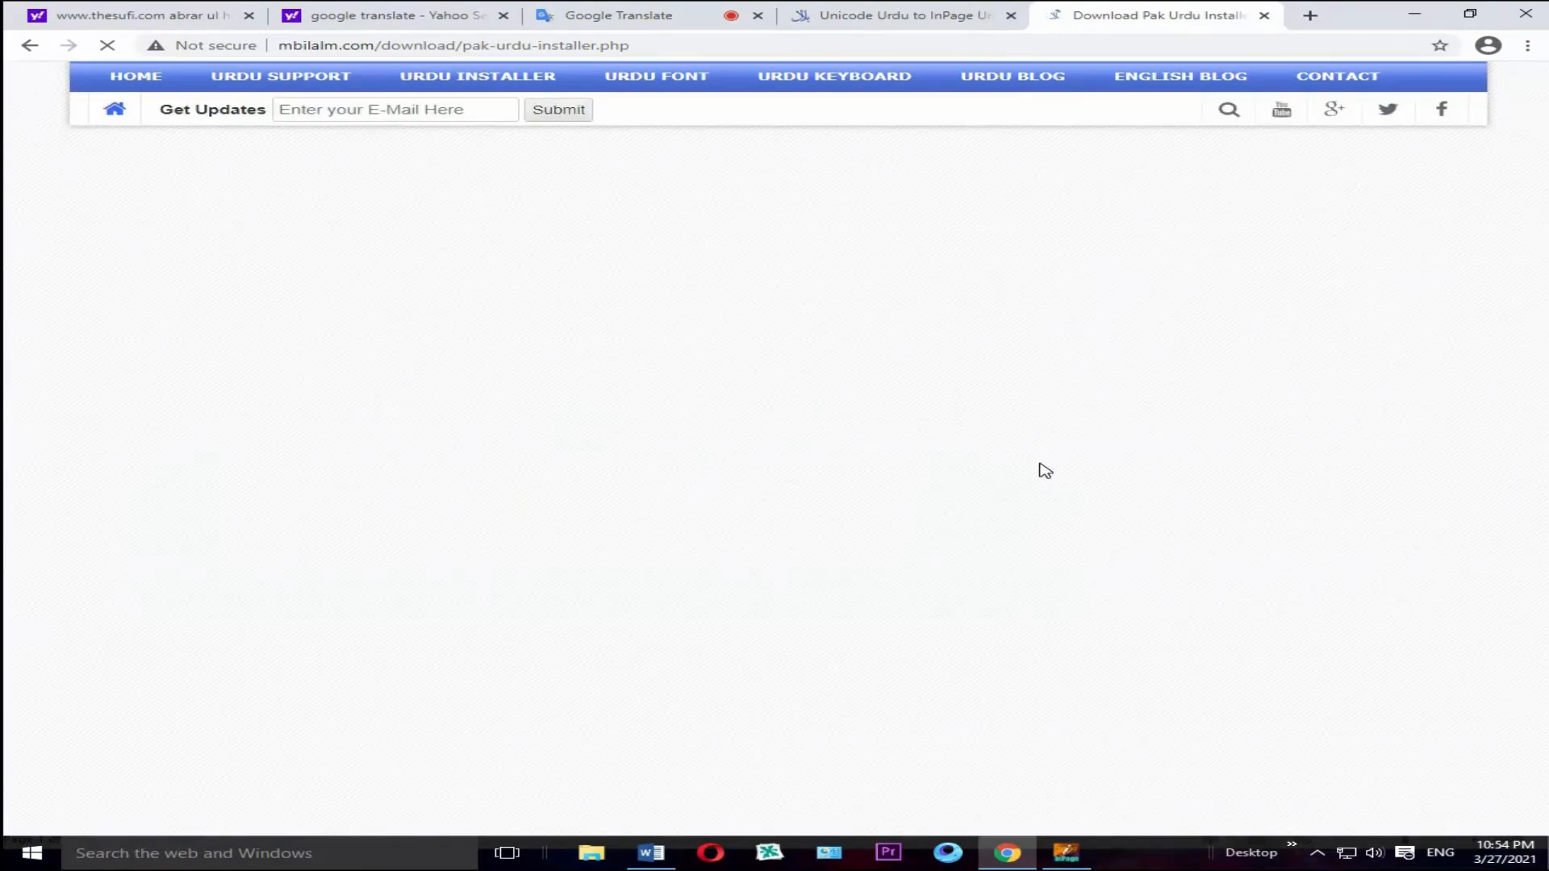
# Step: Open the site's InPage to Unicode converter from the Pak Urdu Installer page
pyautogui.scroll(-6, 1038, 467)
pyautogui.scroll(-1, 1085, 518)
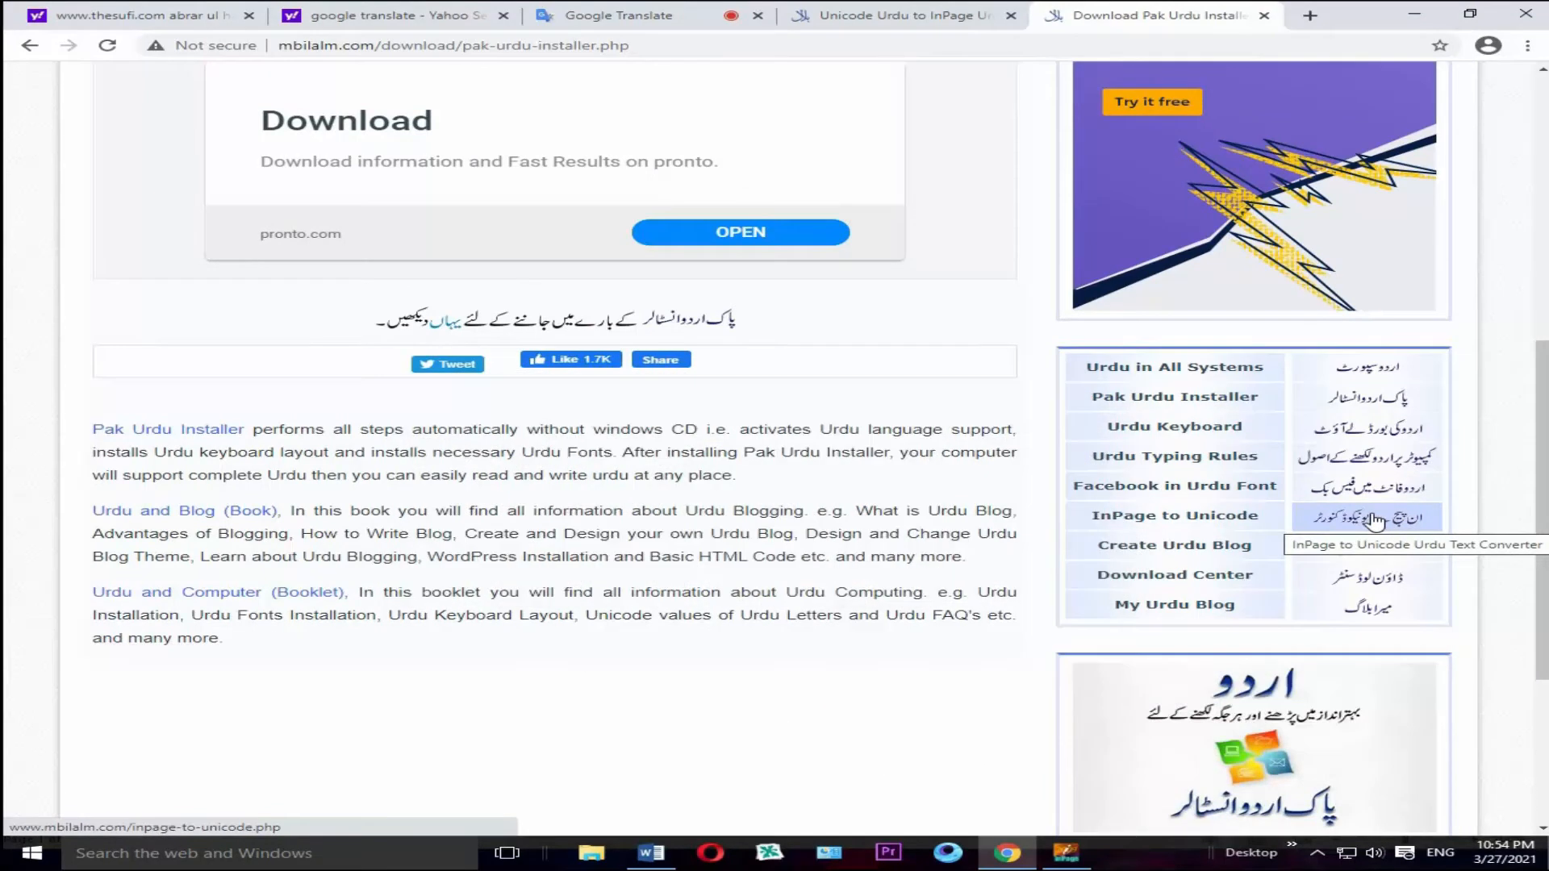
pyautogui.click(1376, 522)
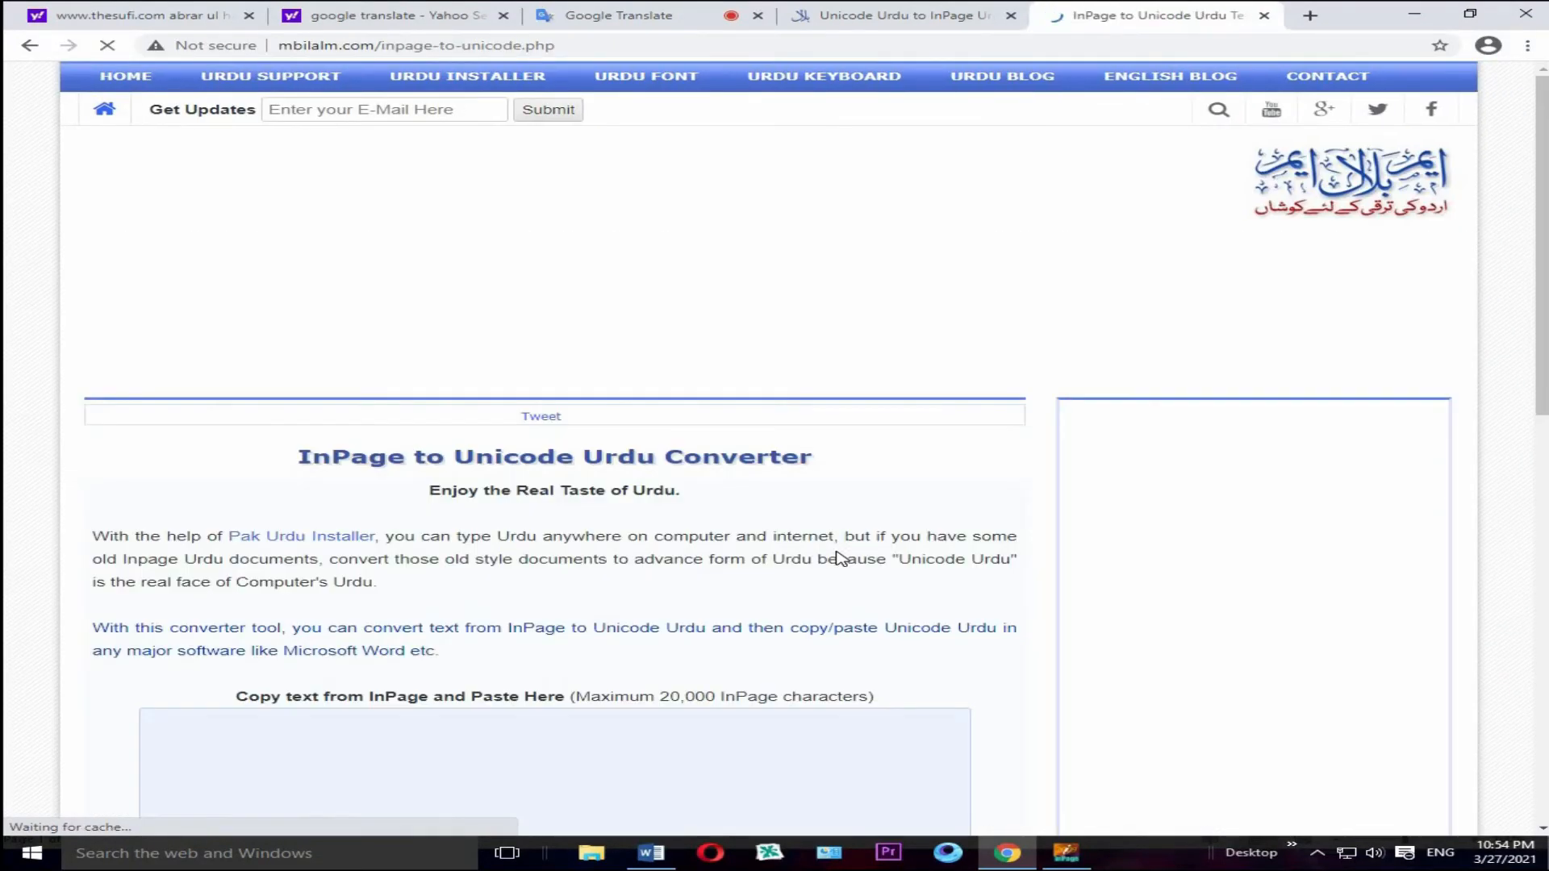
# Step: Look over the InPage to Unicode converter page and open the linked Unicode Urdu to InPage Urdu Converter
pyautogui.scroll(-5, 839, 557)
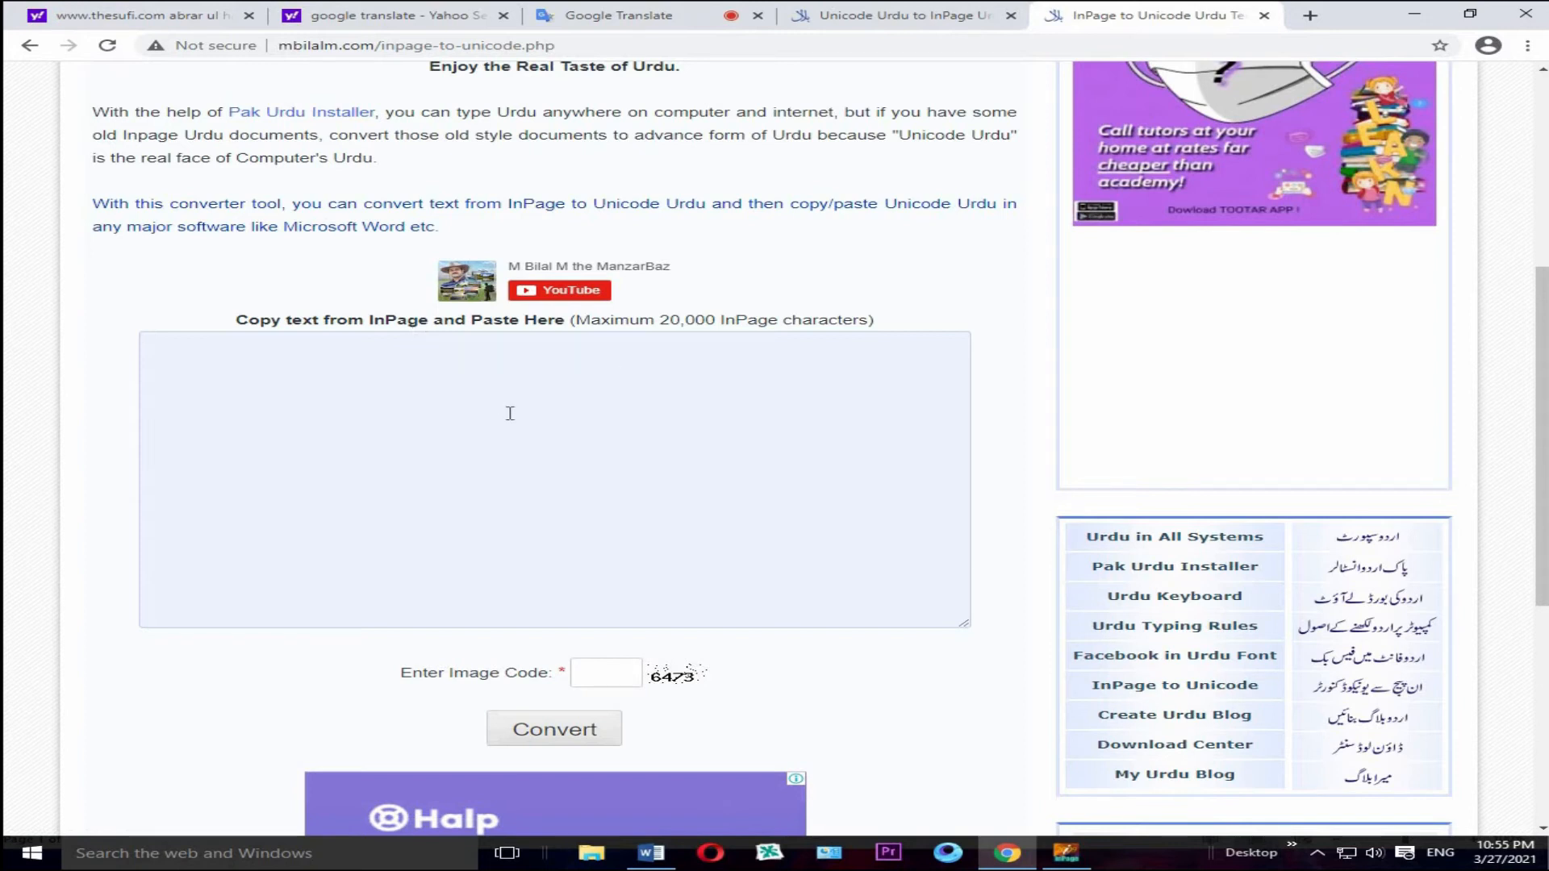
pyautogui.scroll(-5, 513, 409)
pyautogui.scroll(6, 514, 421)
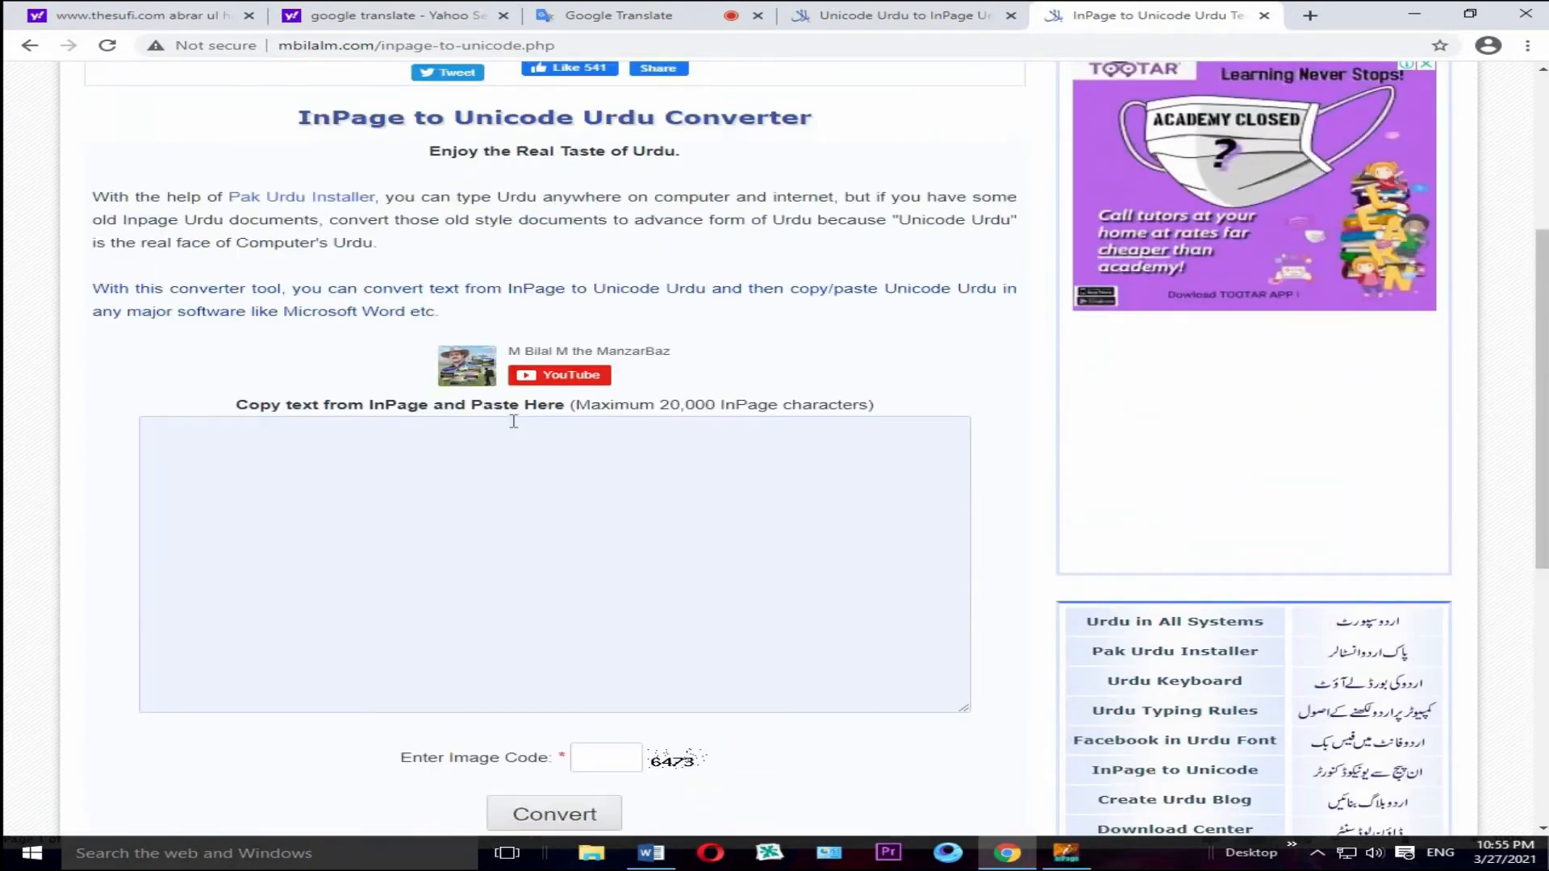
pyautogui.scroll(-7, 513, 420)
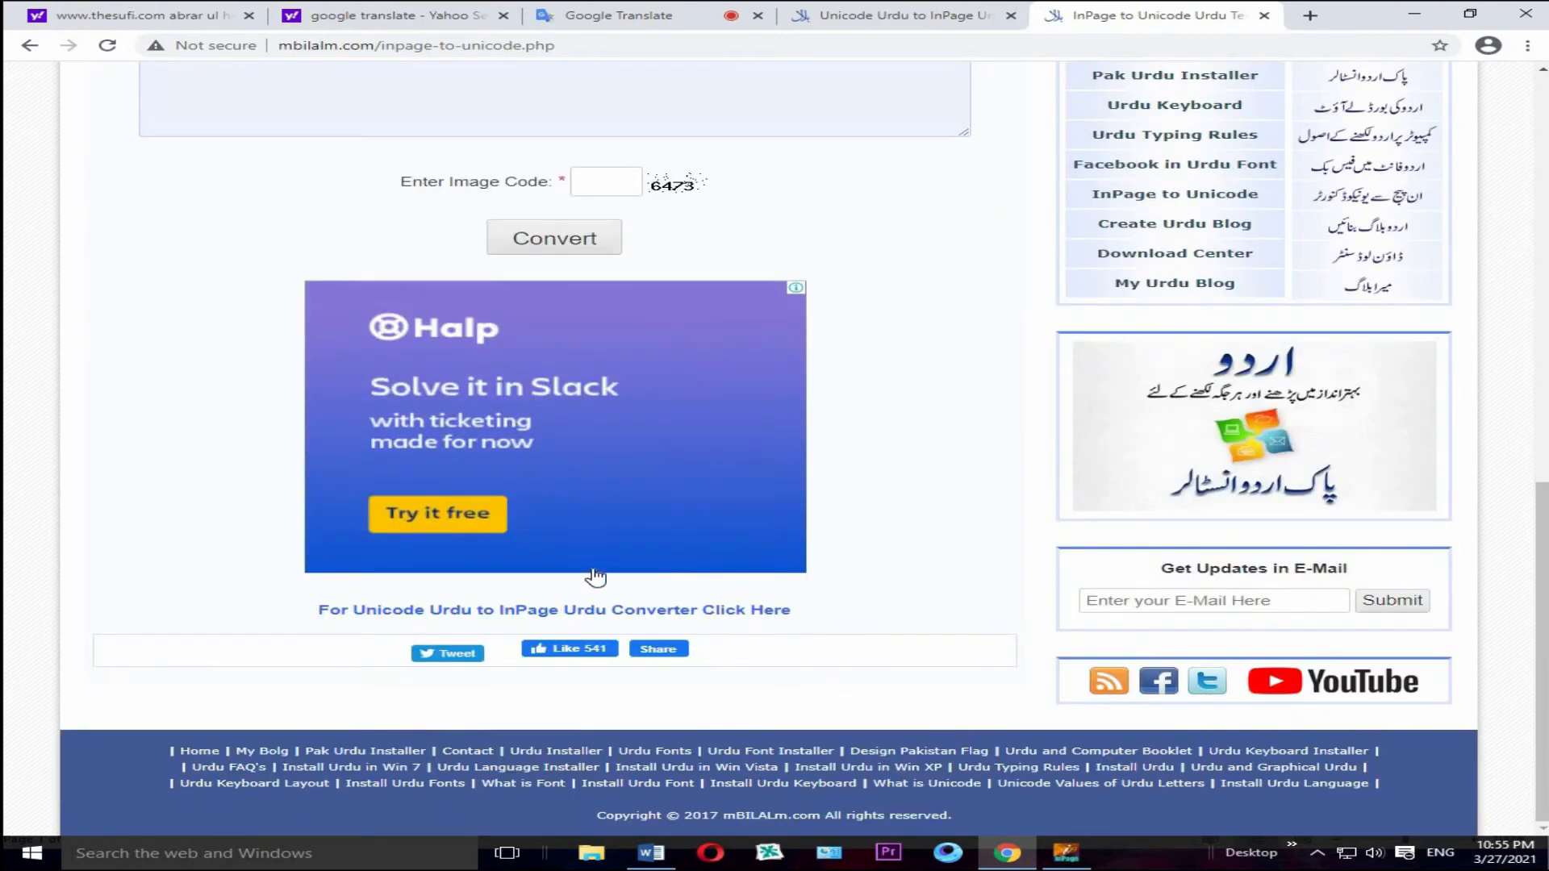
pyautogui.click(622, 611)
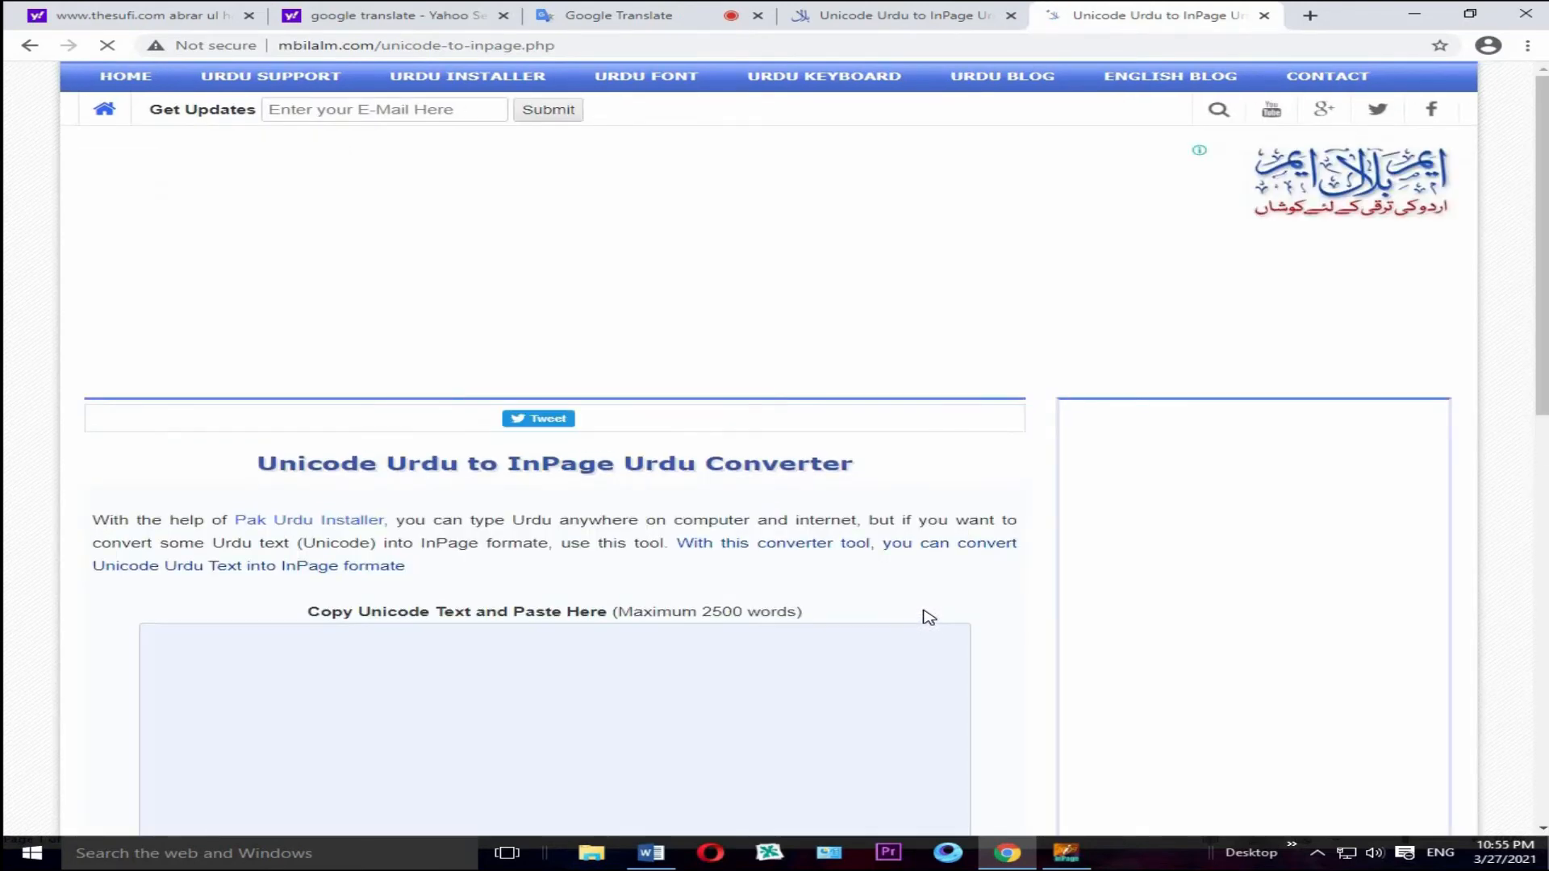
pyautogui.scroll(-2, 830, 633)
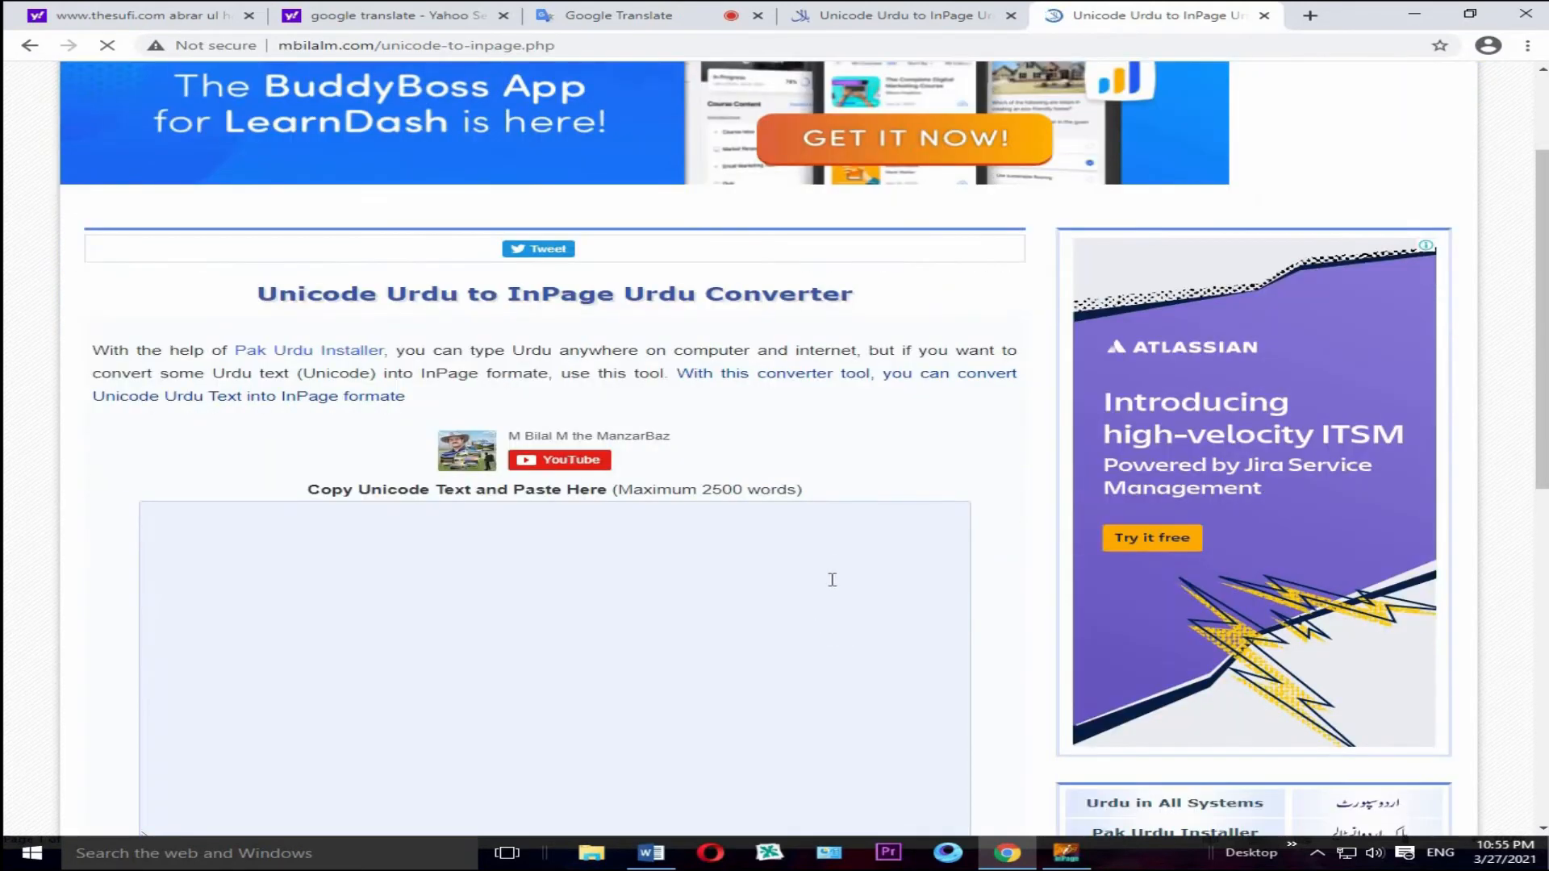
pyautogui.moveTo(1009, 854)
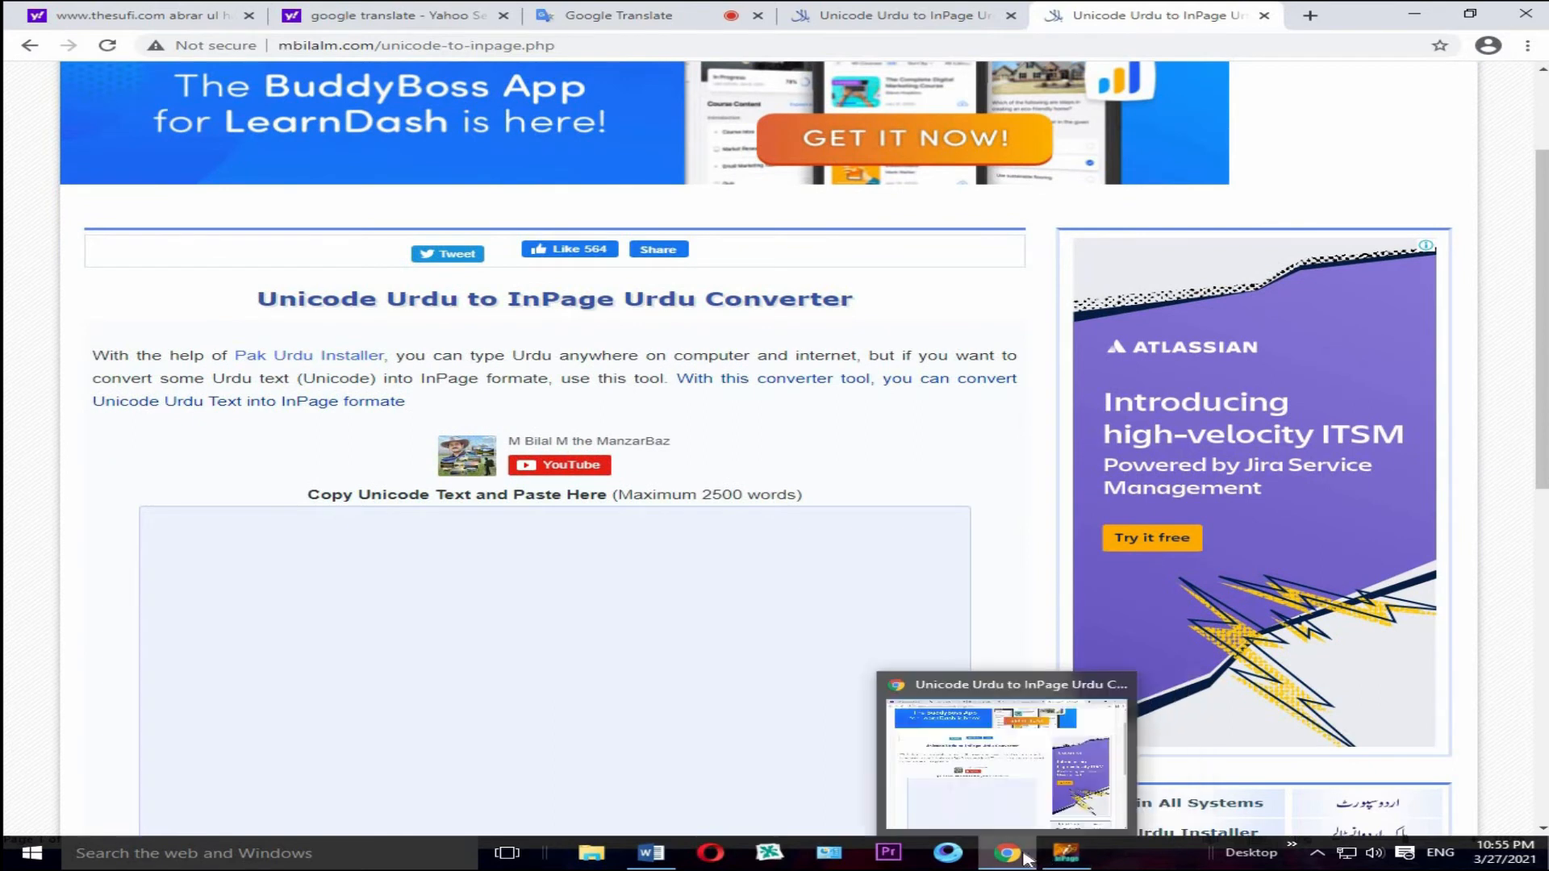
# Step: Return to Google Translate, stop the Urdu voice input, and copy the entire Urdu source text
pyautogui.click(692, 16)
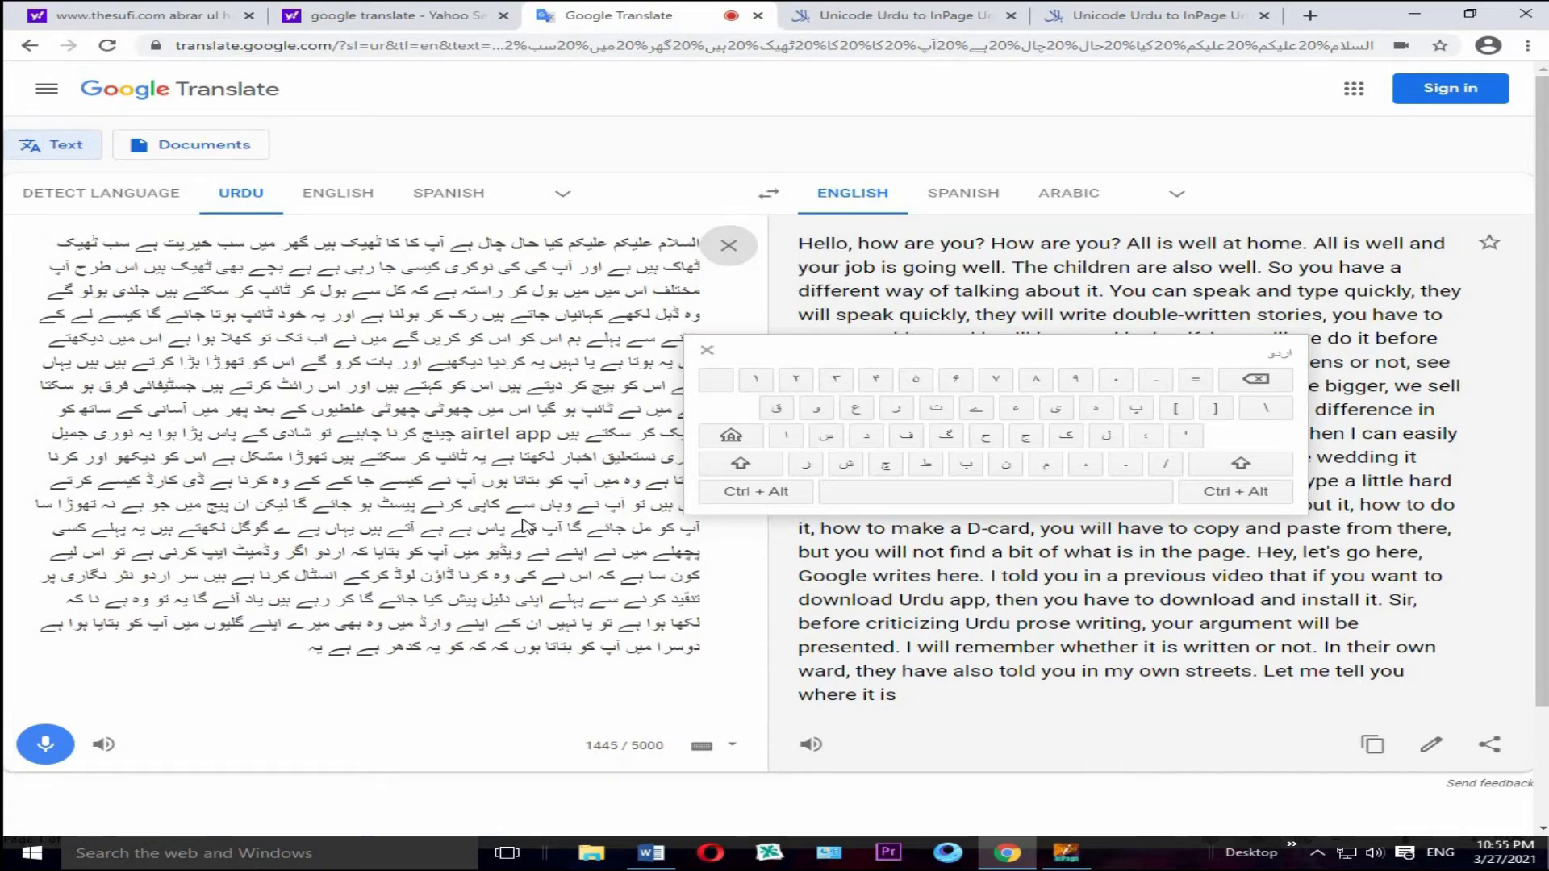
pyautogui.hotkey('ctrl', 'a')
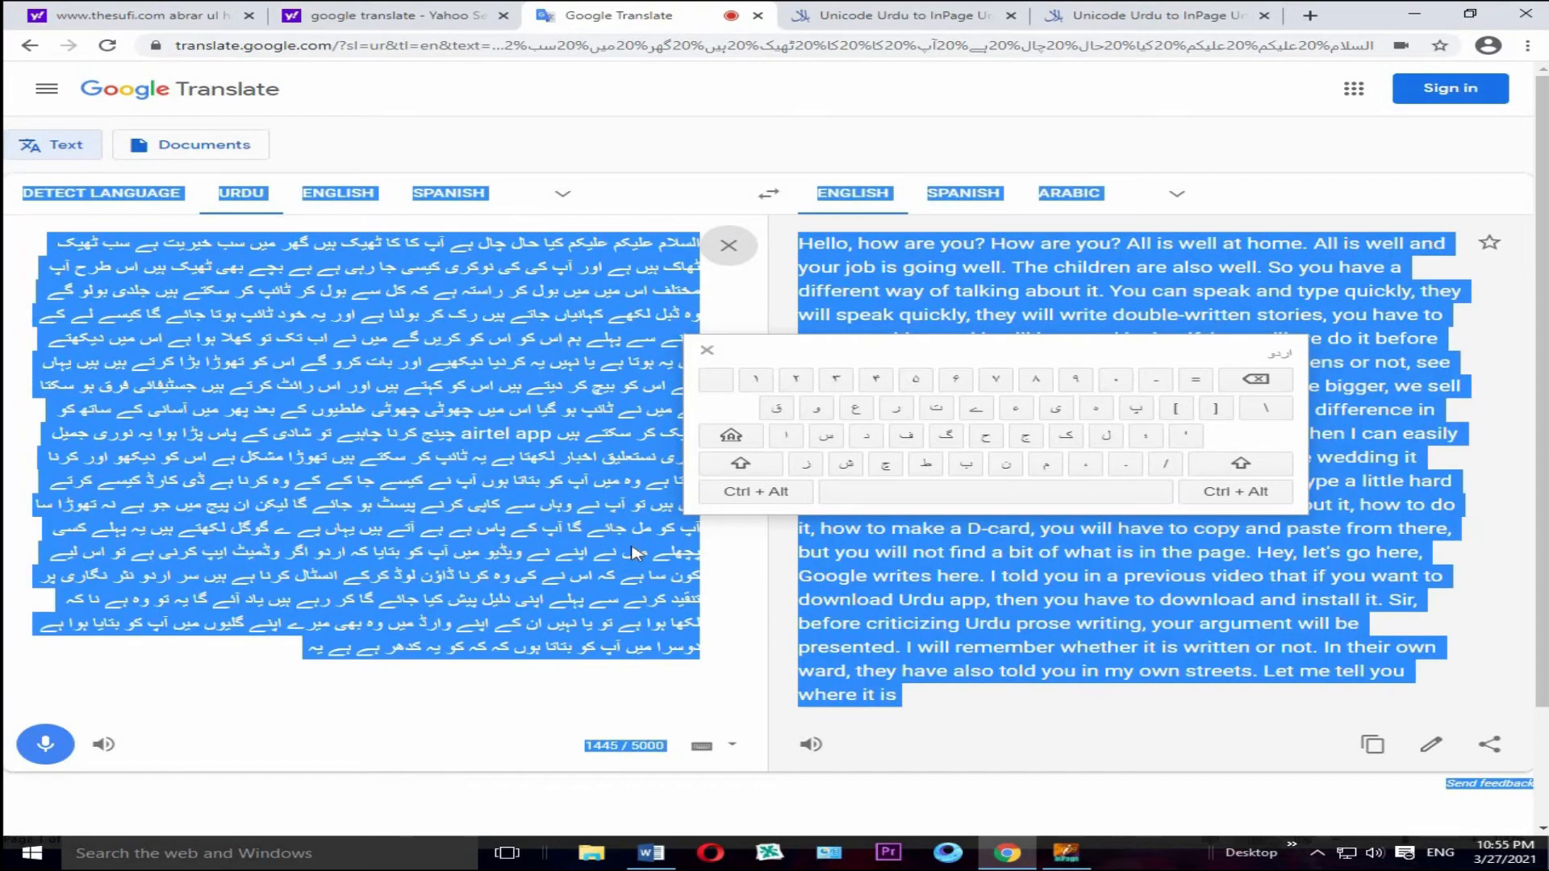
pyautogui.click(562, 445)
pyautogui.moveTo(693, 246); pyautogui.dragTo(256, 655)
pyautogui.click(343, 631)
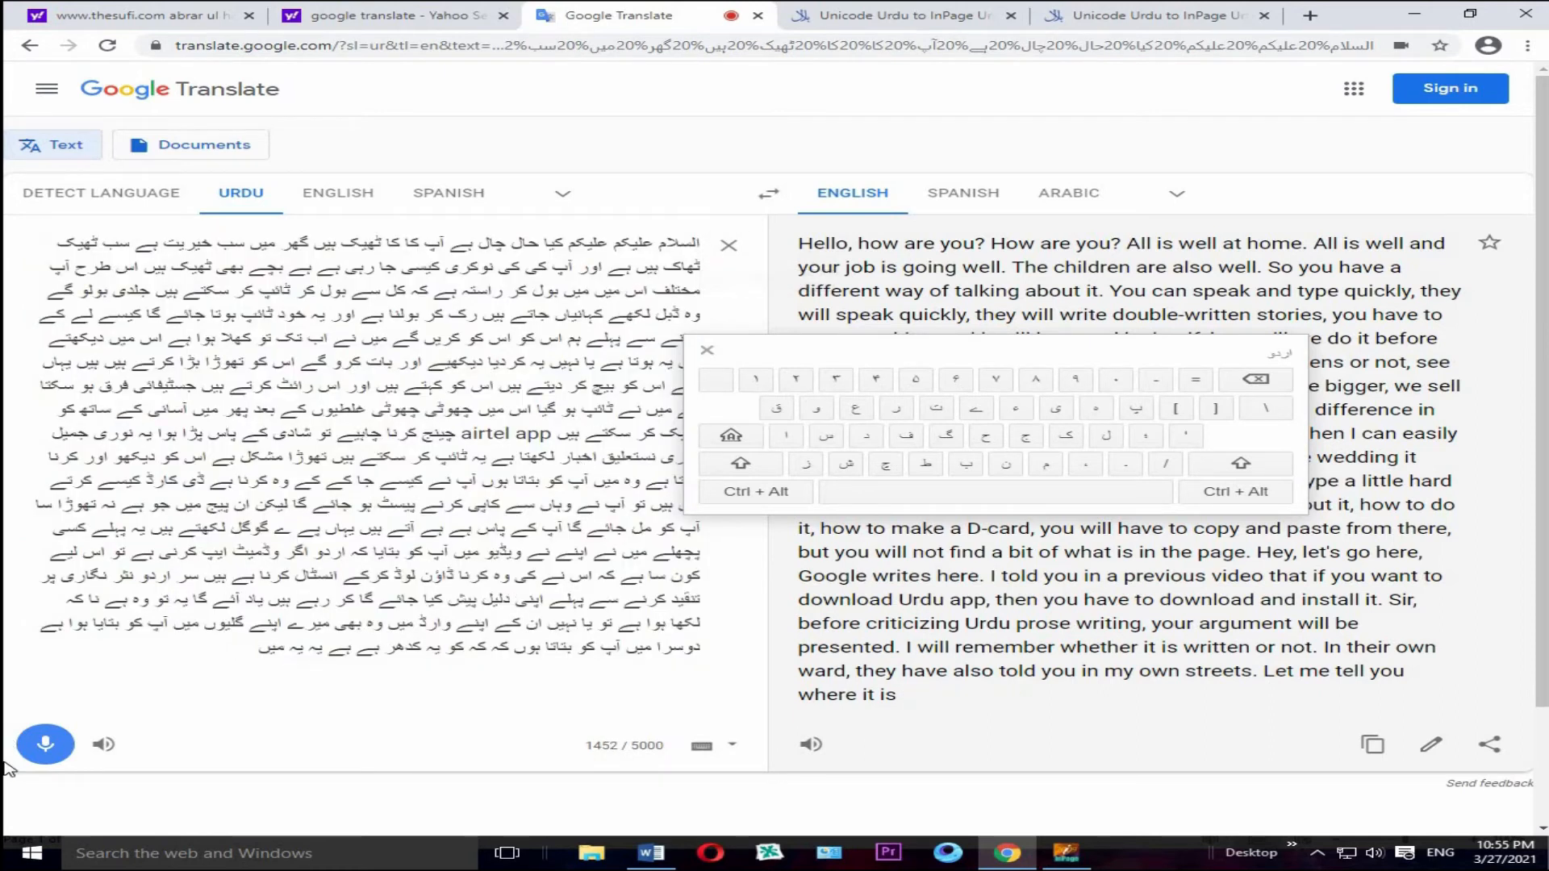
pyautogui.click(46, 746)
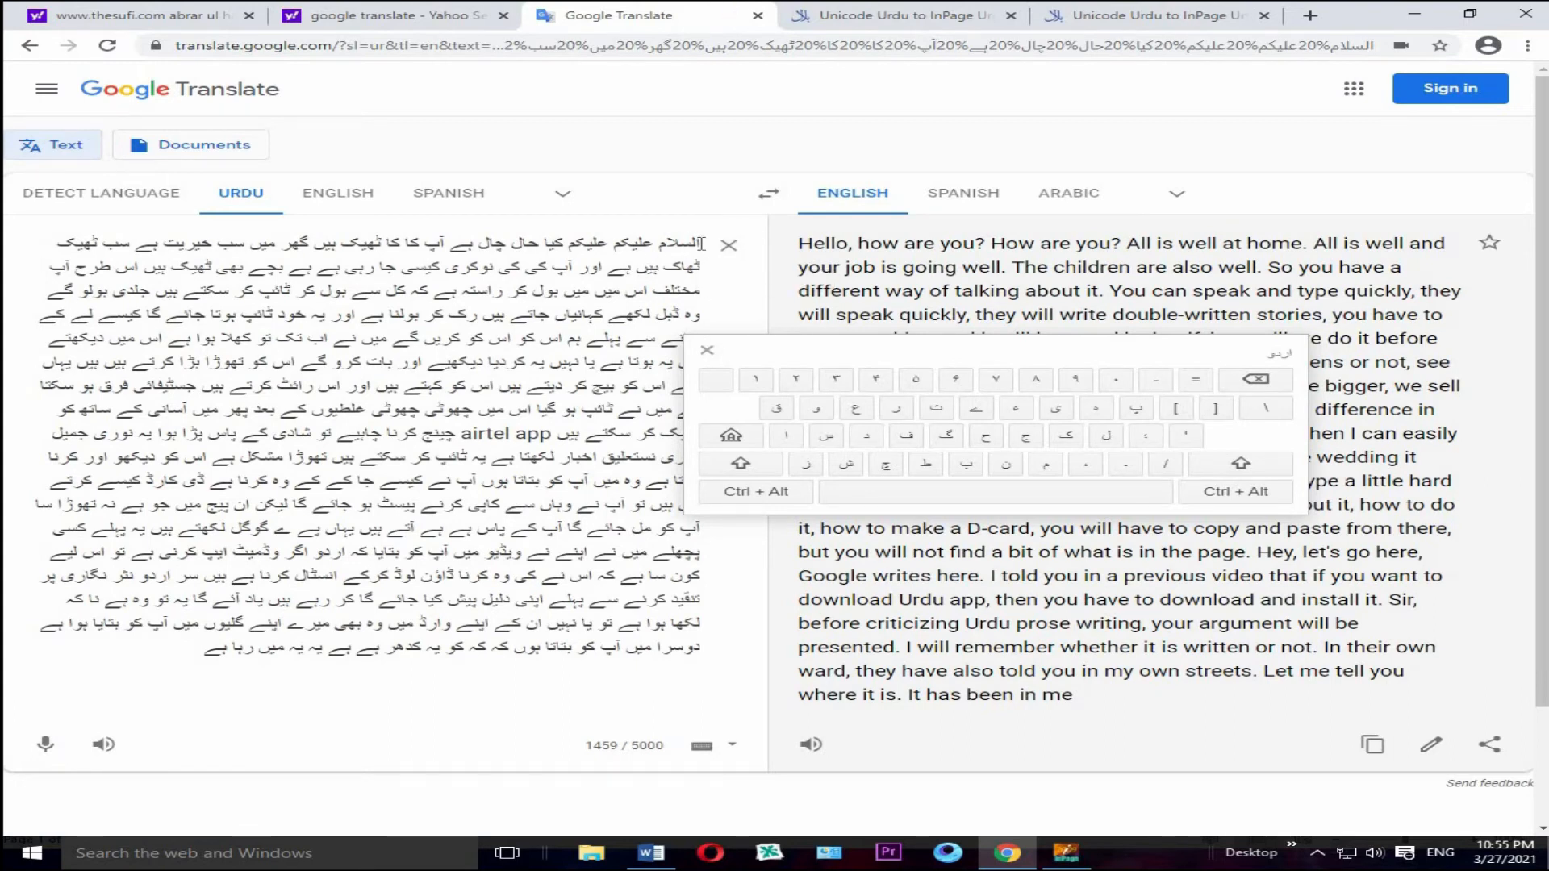
pyautogui.moveTo(700, 242); pyautogui.dragTo(189, 685)
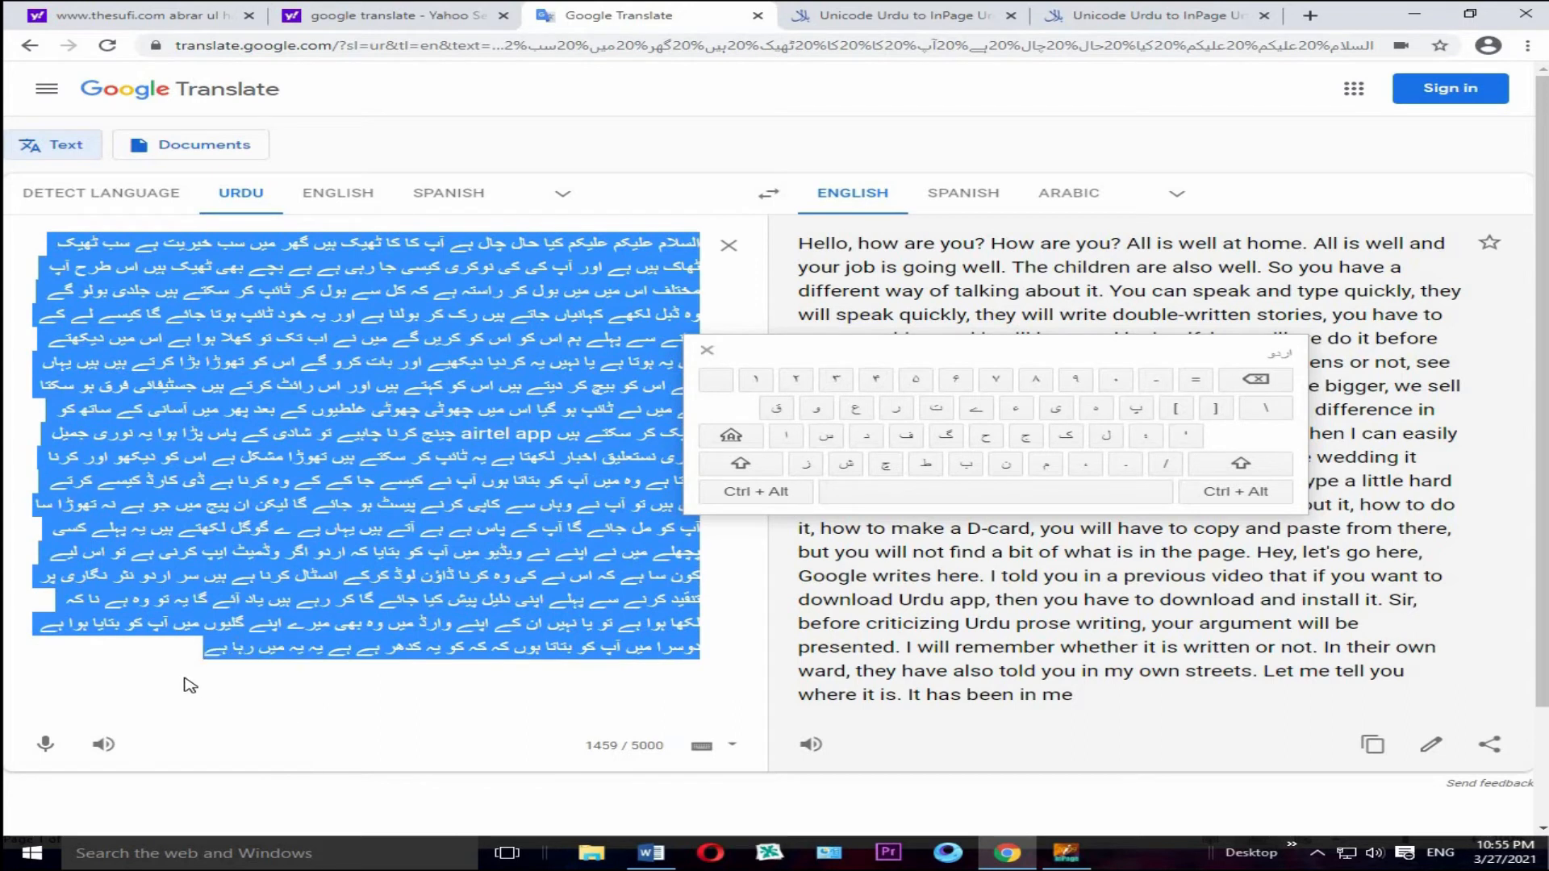
pyautogui.rightClick(244, 632)
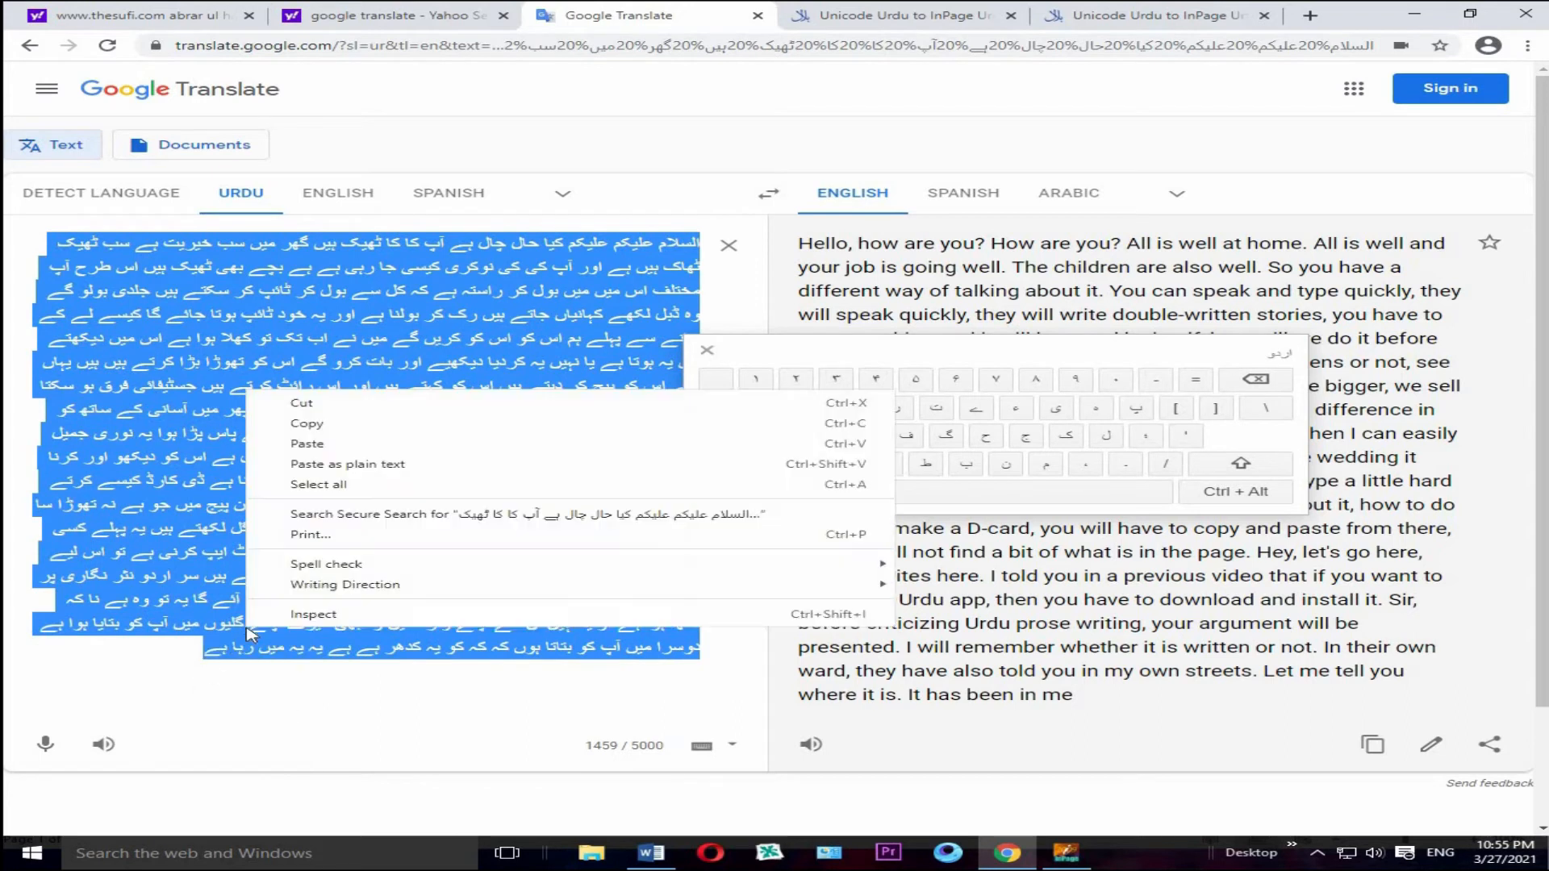
pyautogui.click(329, 425)
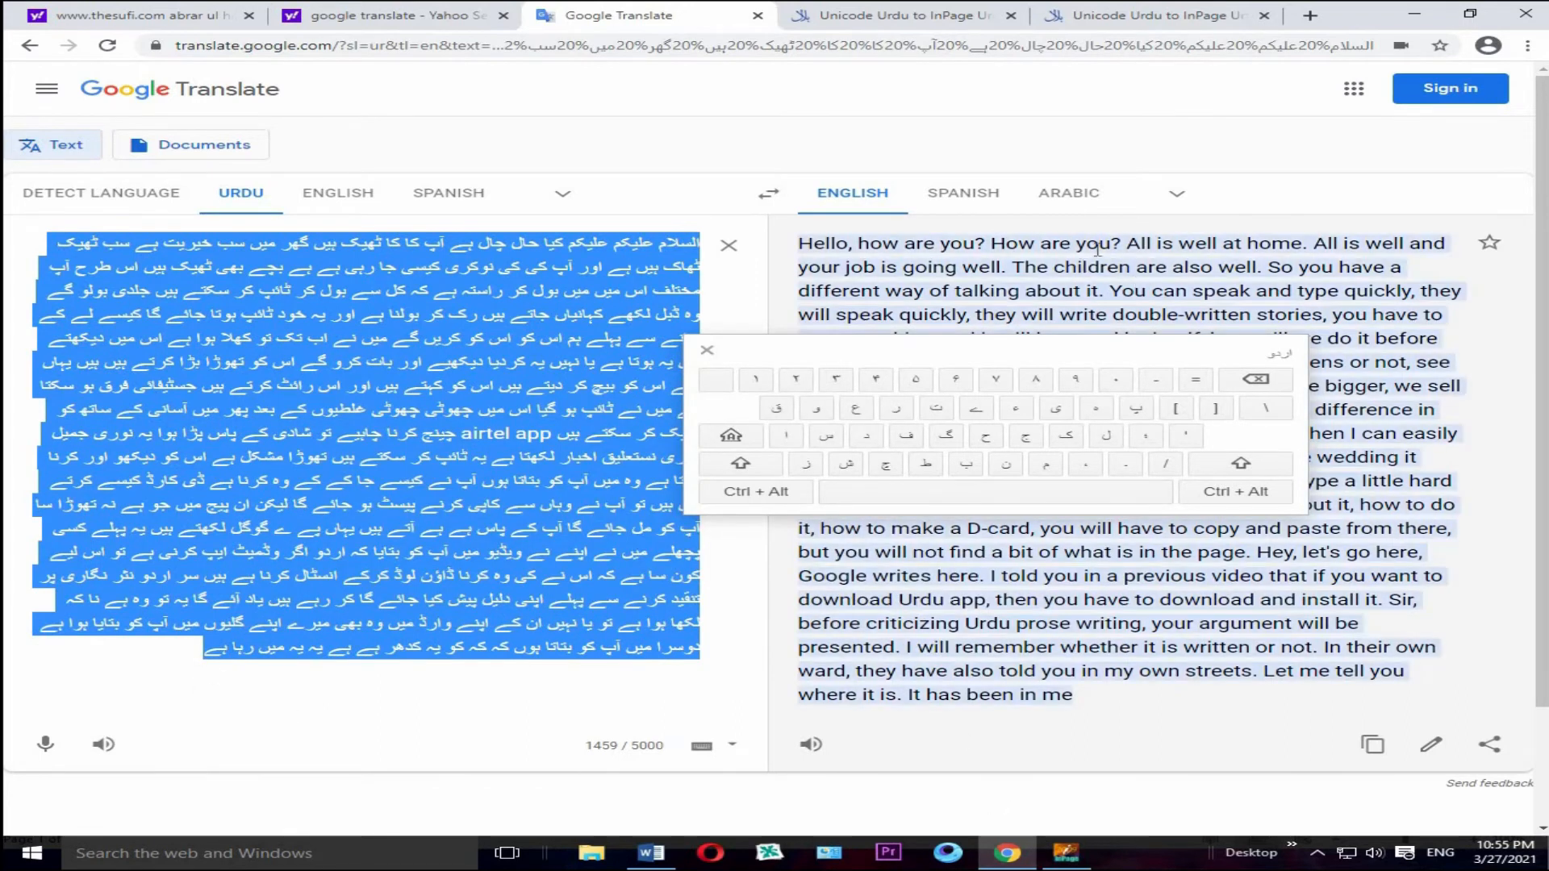
# Step: Paste the copied Urdu text into the Unicode text box of the Unicode Urdu to InPage Urdu Converter
pyautogui.click(1147, 18)
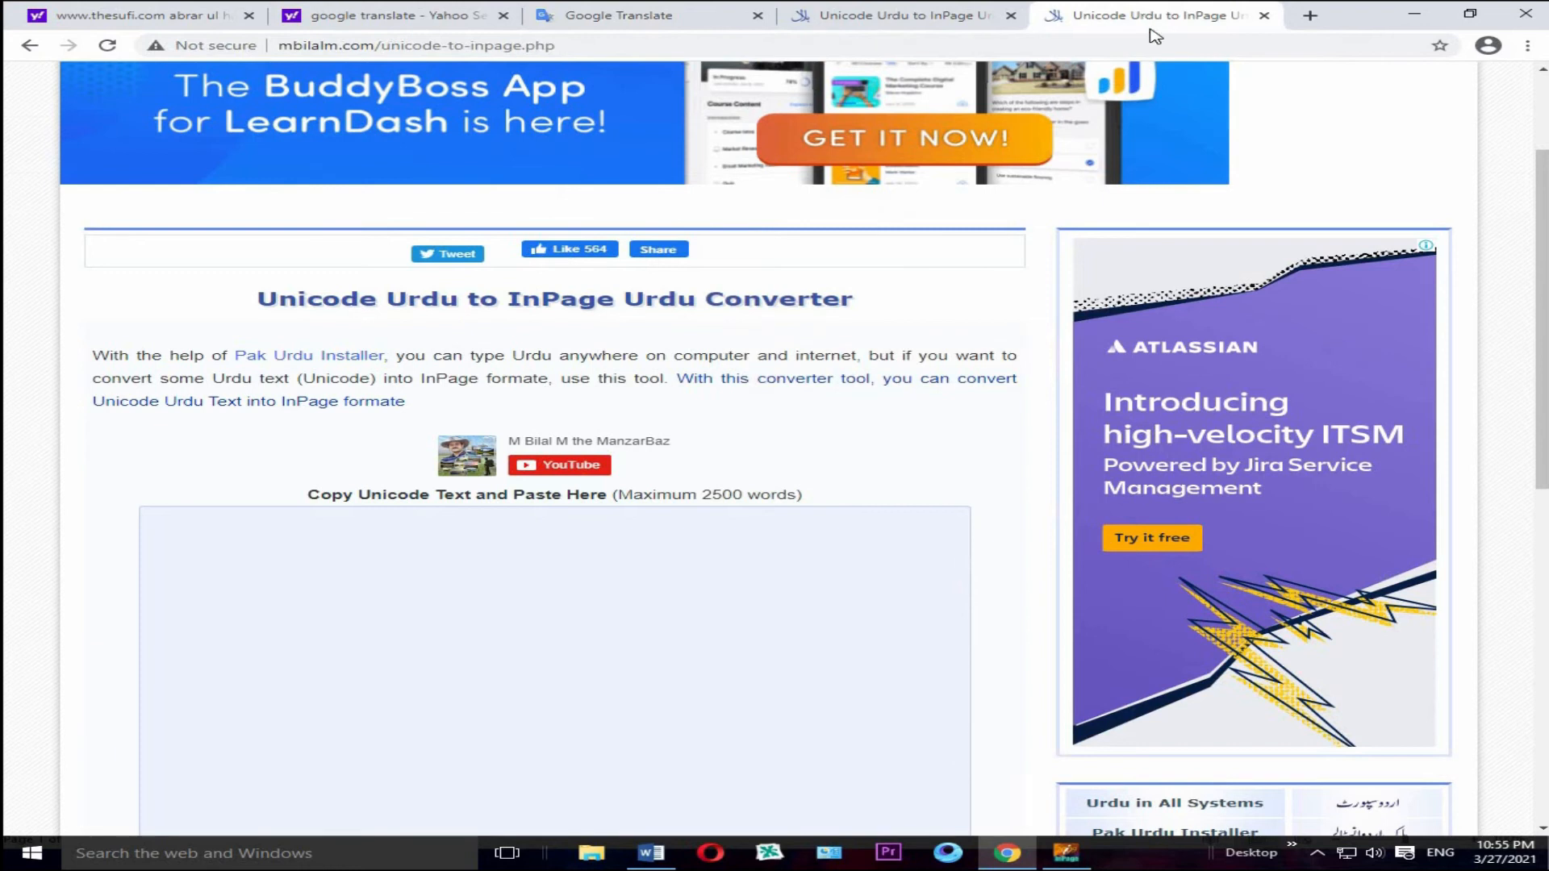
pyautogui.click(698, 547)
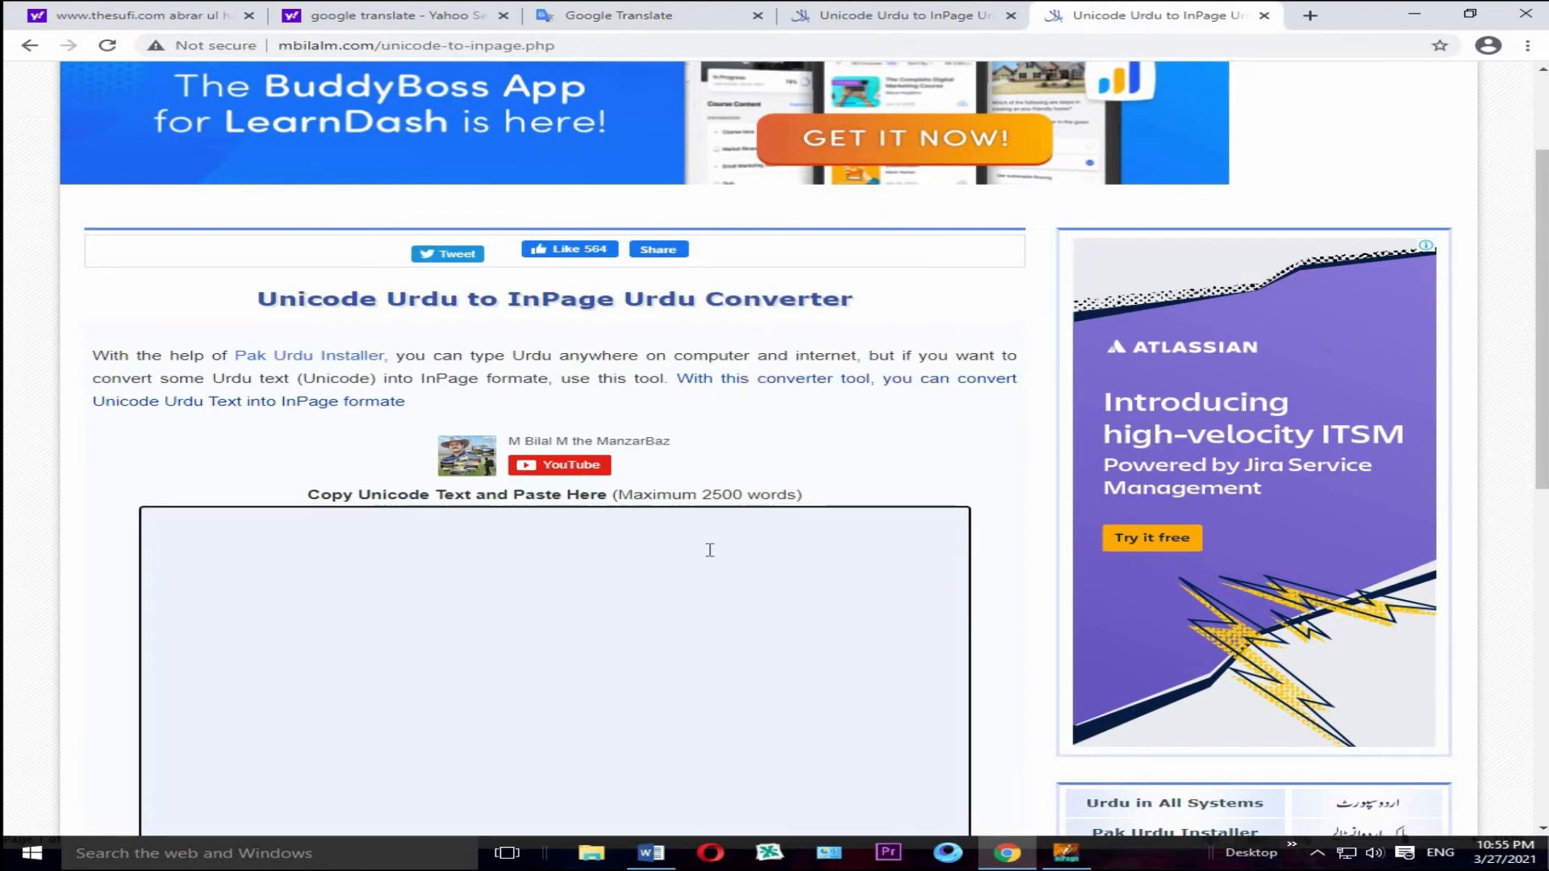
pyautogui.hotkey('ctrl', 'v')
pyautogui.scroll(-4, 750, 581)
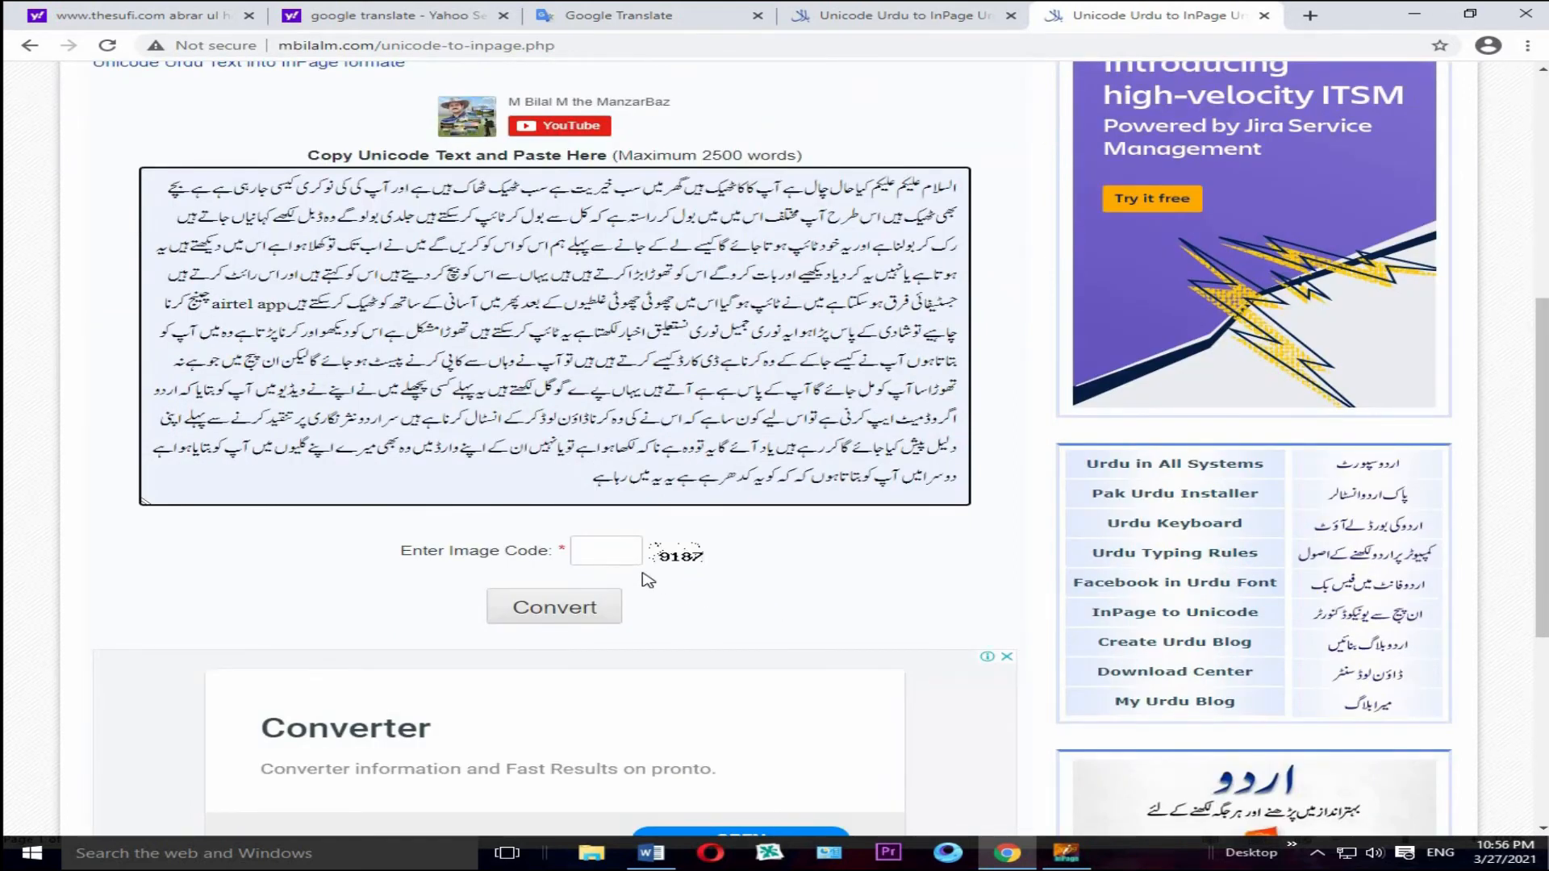
# Step: Enter the displayed image code to convert the Urdu text, and download the converted InPage file
pyautogui.click(600, 556)
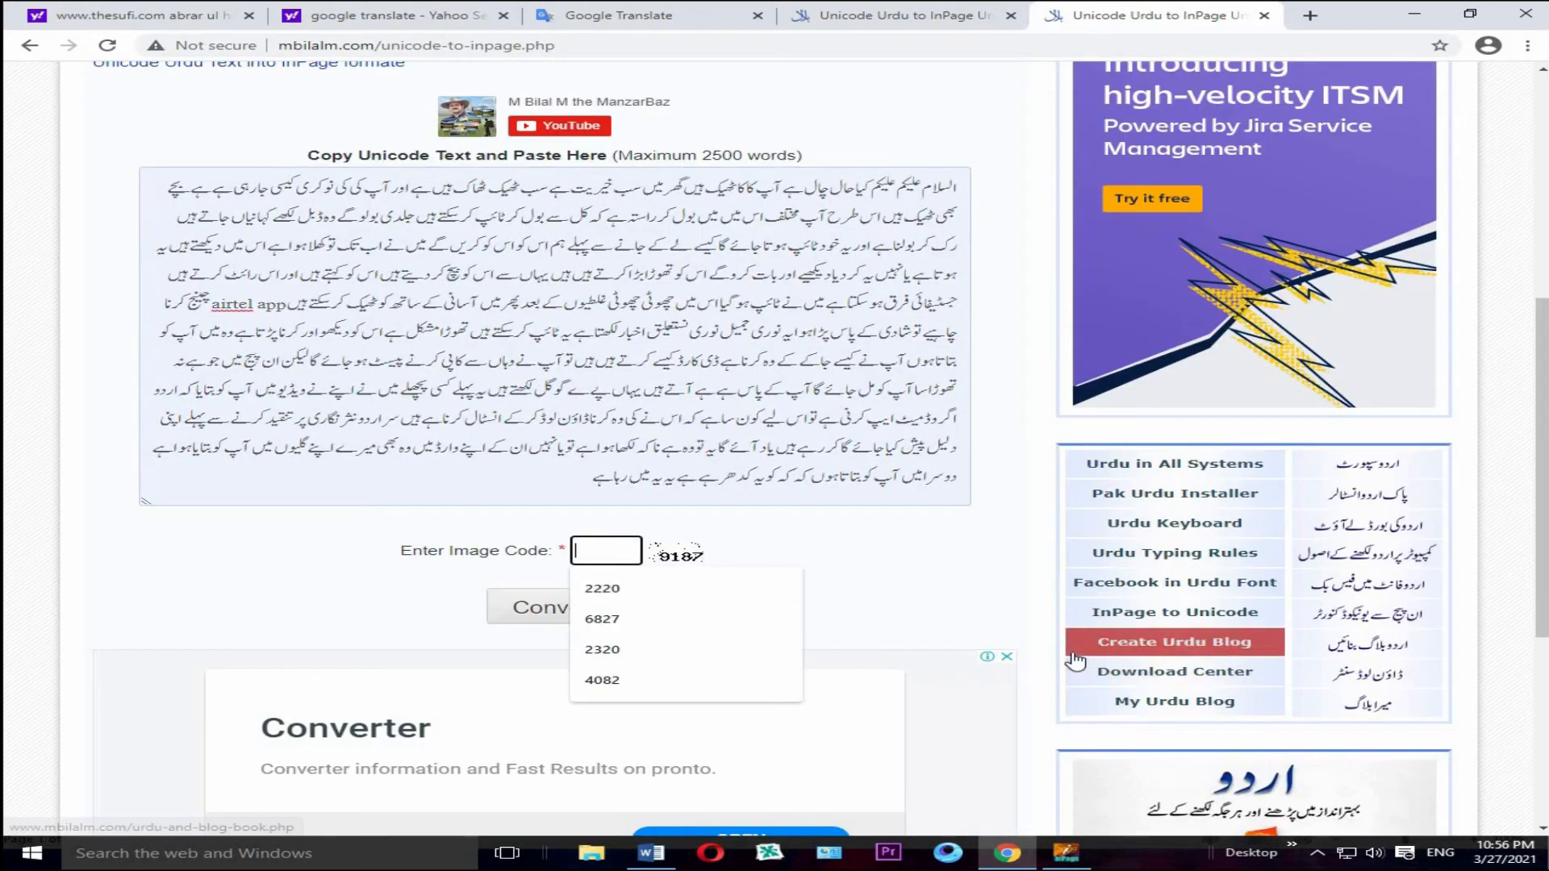
pyautogui.write('9187')
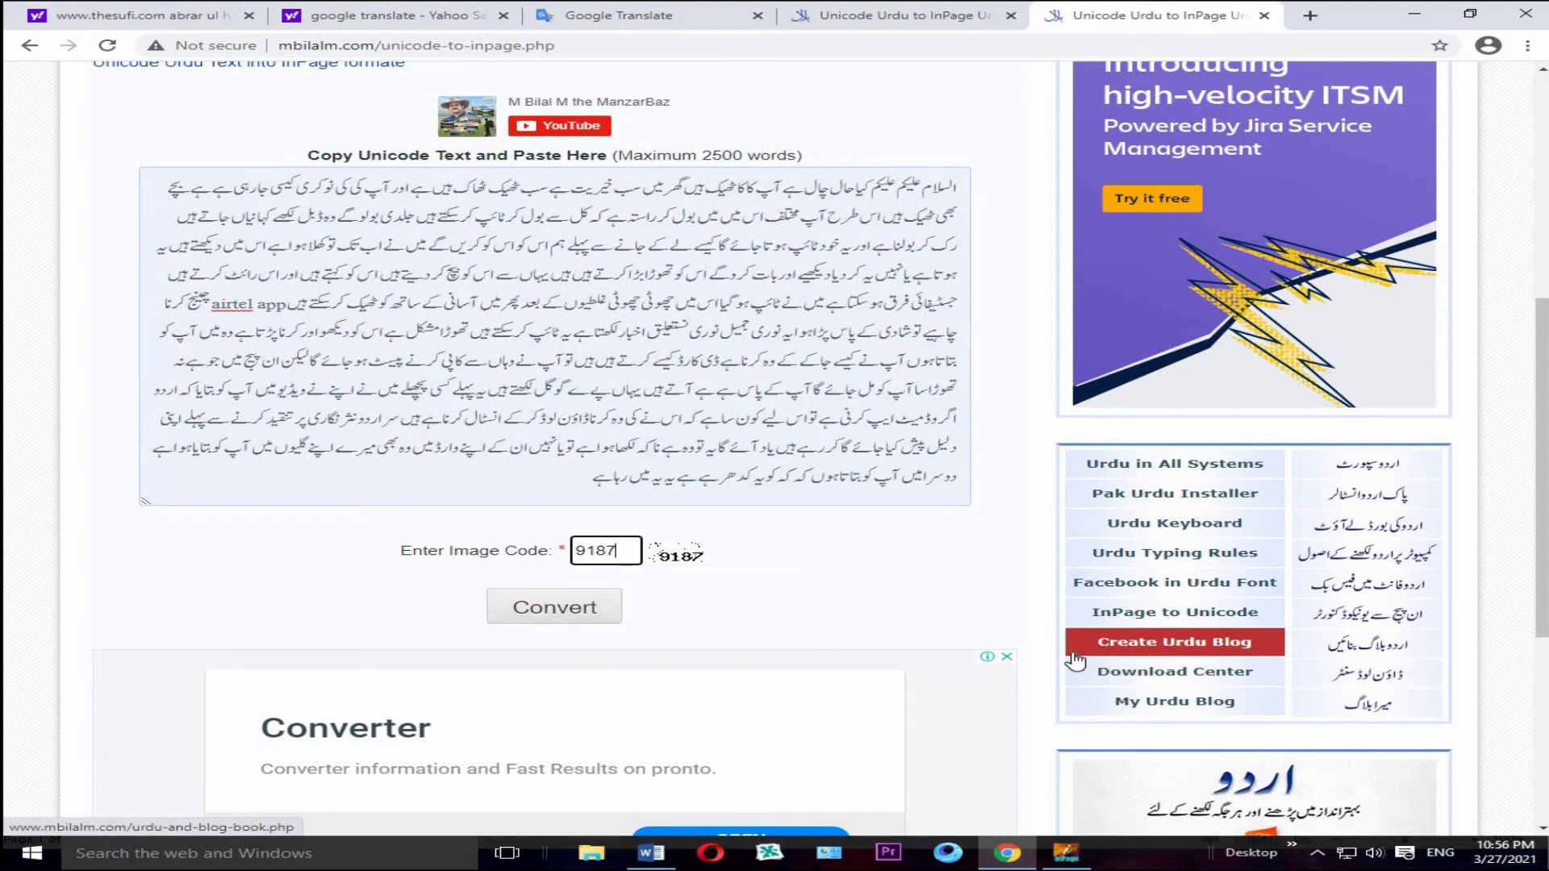
pyautogui.click(559, 610)
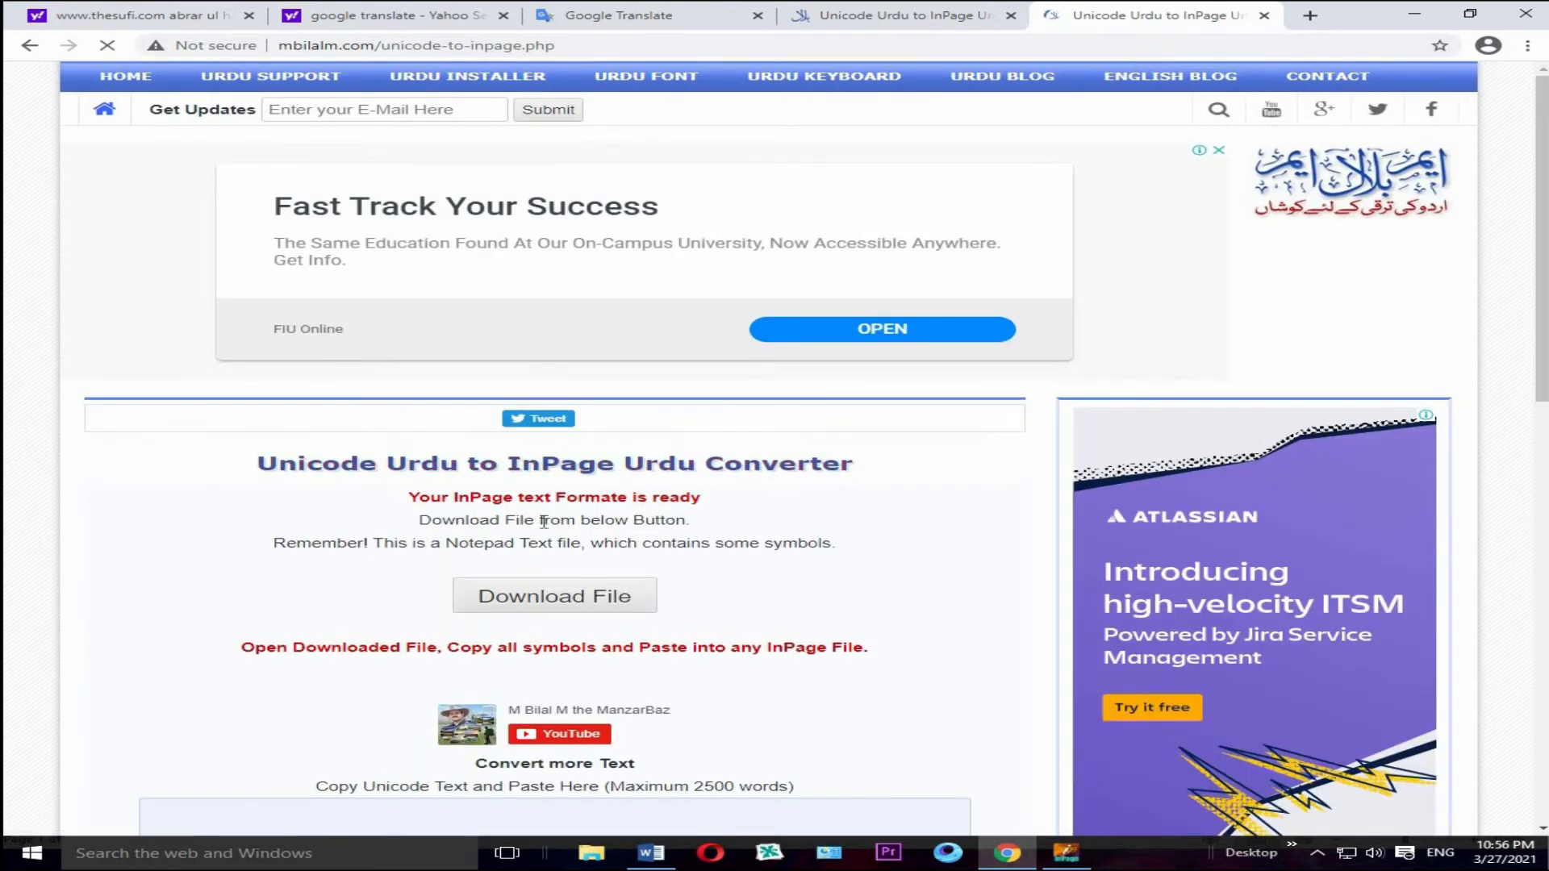
pyautogui.click(598, 607)
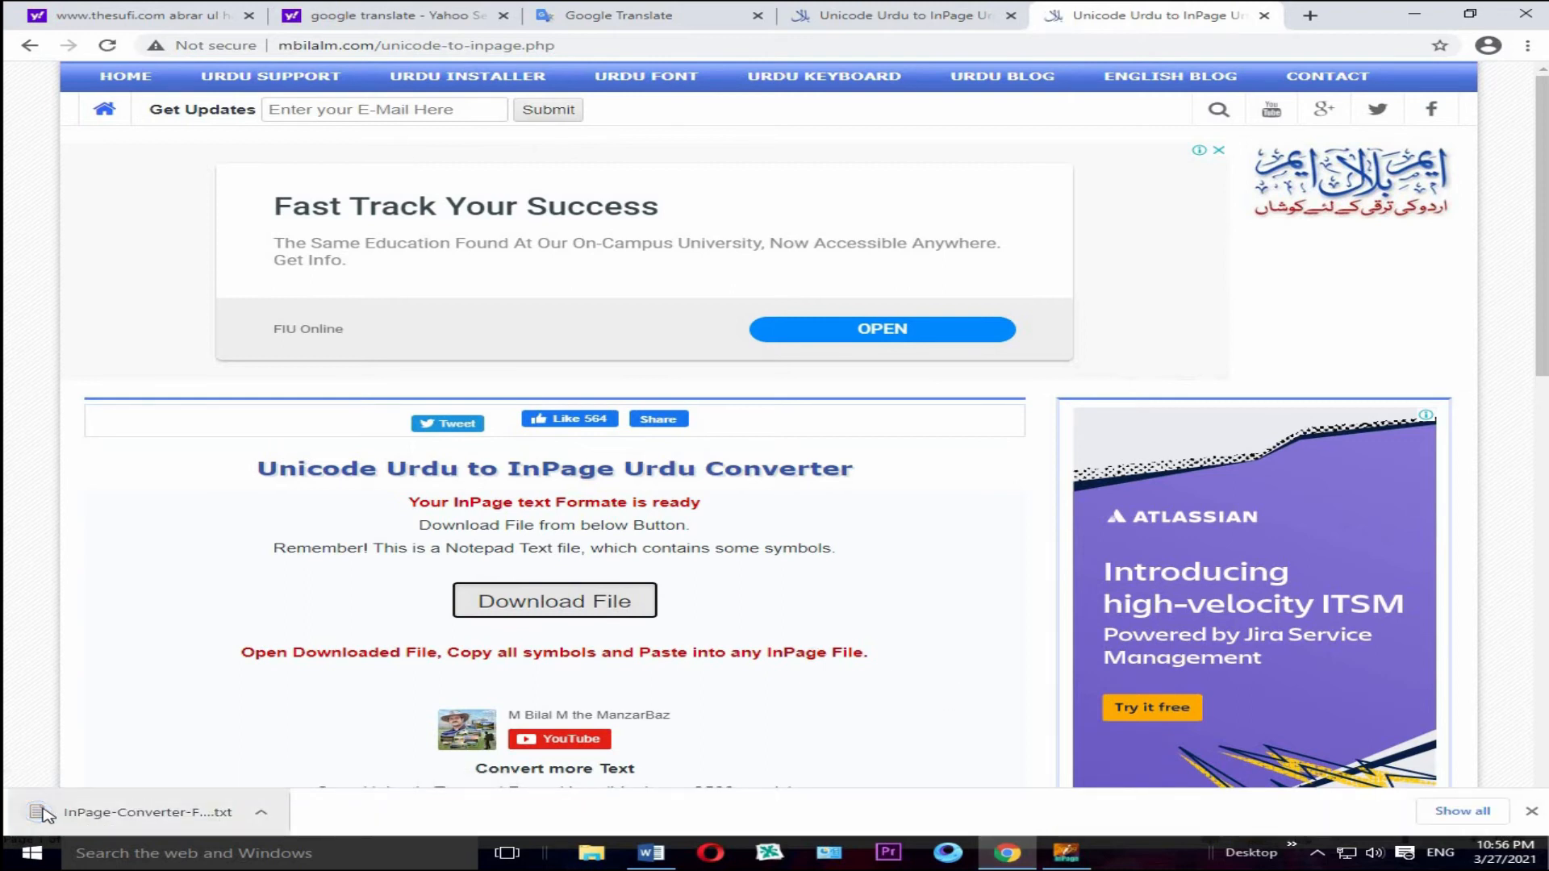
# Step: Open the downloaded InPage-Converter-File.txt and copy all of its symbols
pyautogui.click(121, 821)
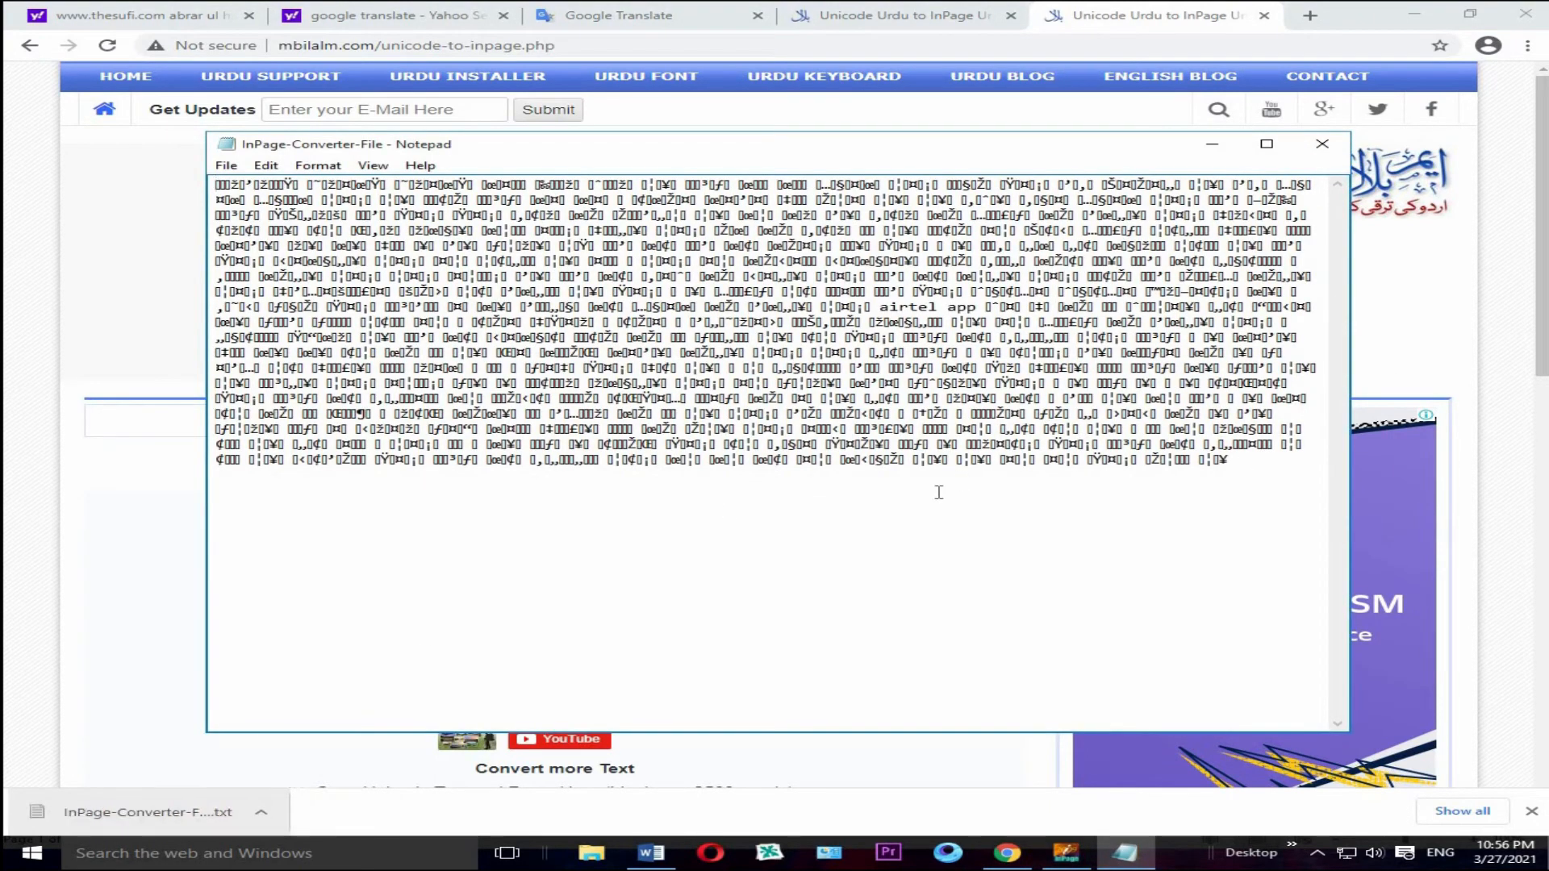
pyautogui.hotkey('ctrl', 'a')
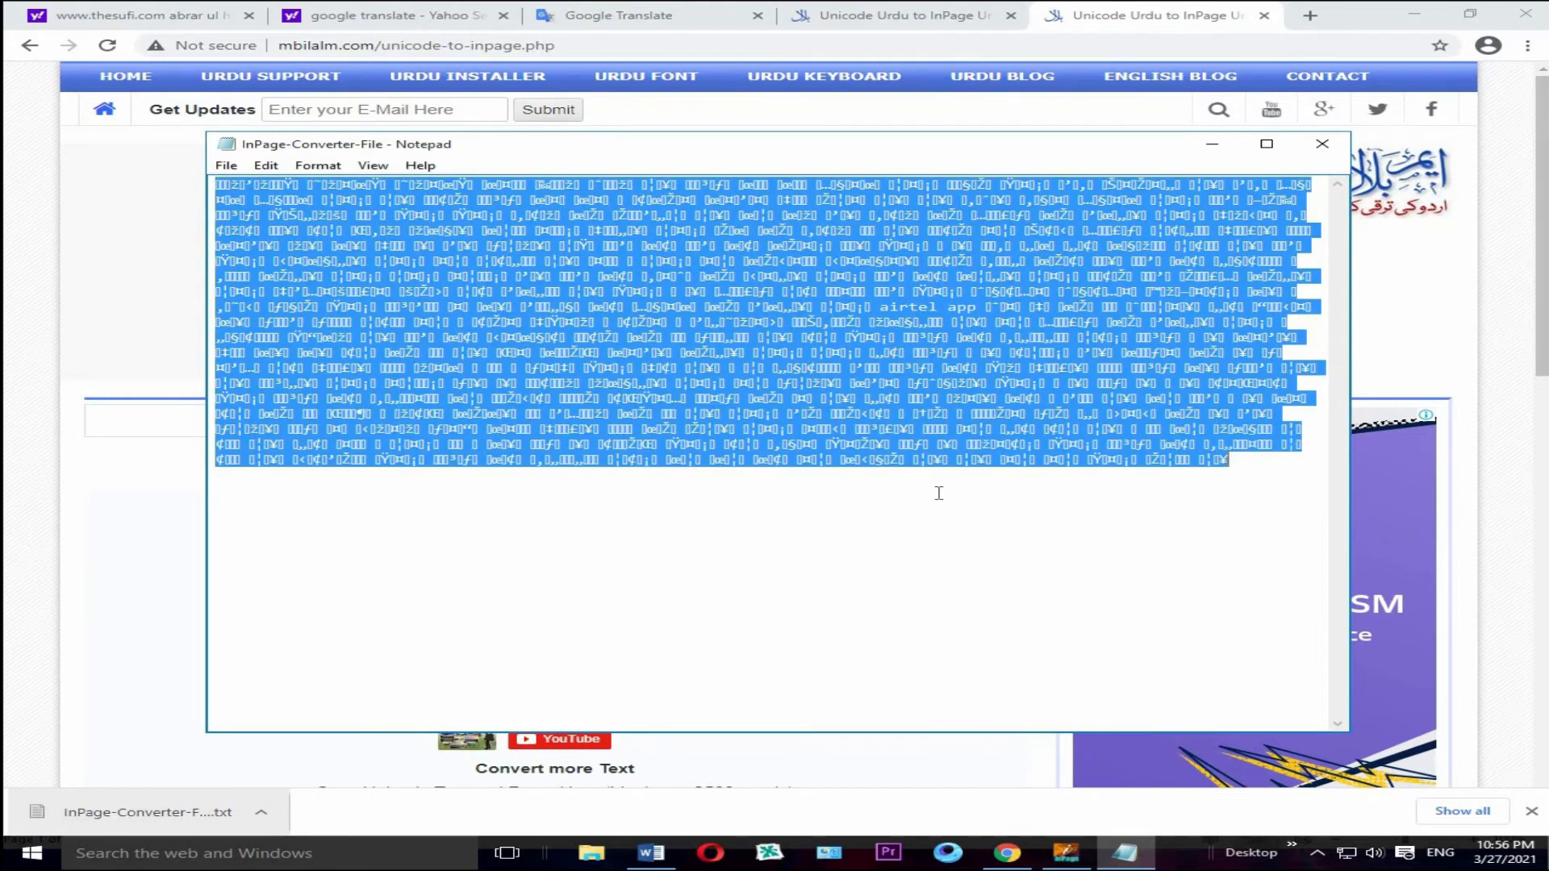
pyautogui.rightClick(872, 368)
pyautogui.click(951, 424)
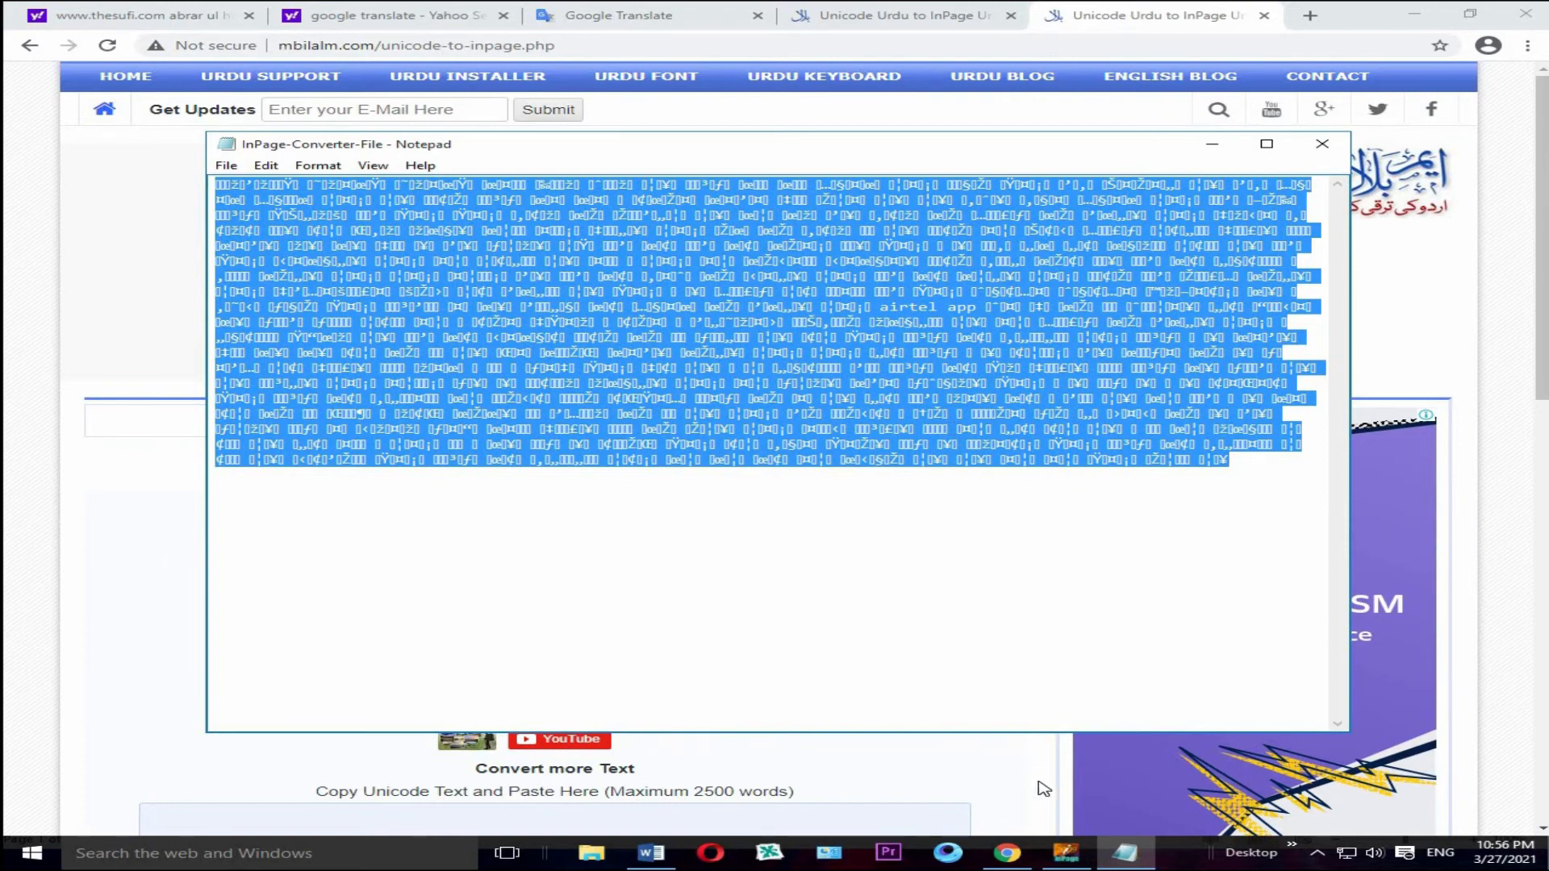
# Step: Switch to InPage and paste the converted text at the start of the blank Untitled-1 document
pyautogui.moveTo(1066, 853)
pyautogui.click(1044, 686)
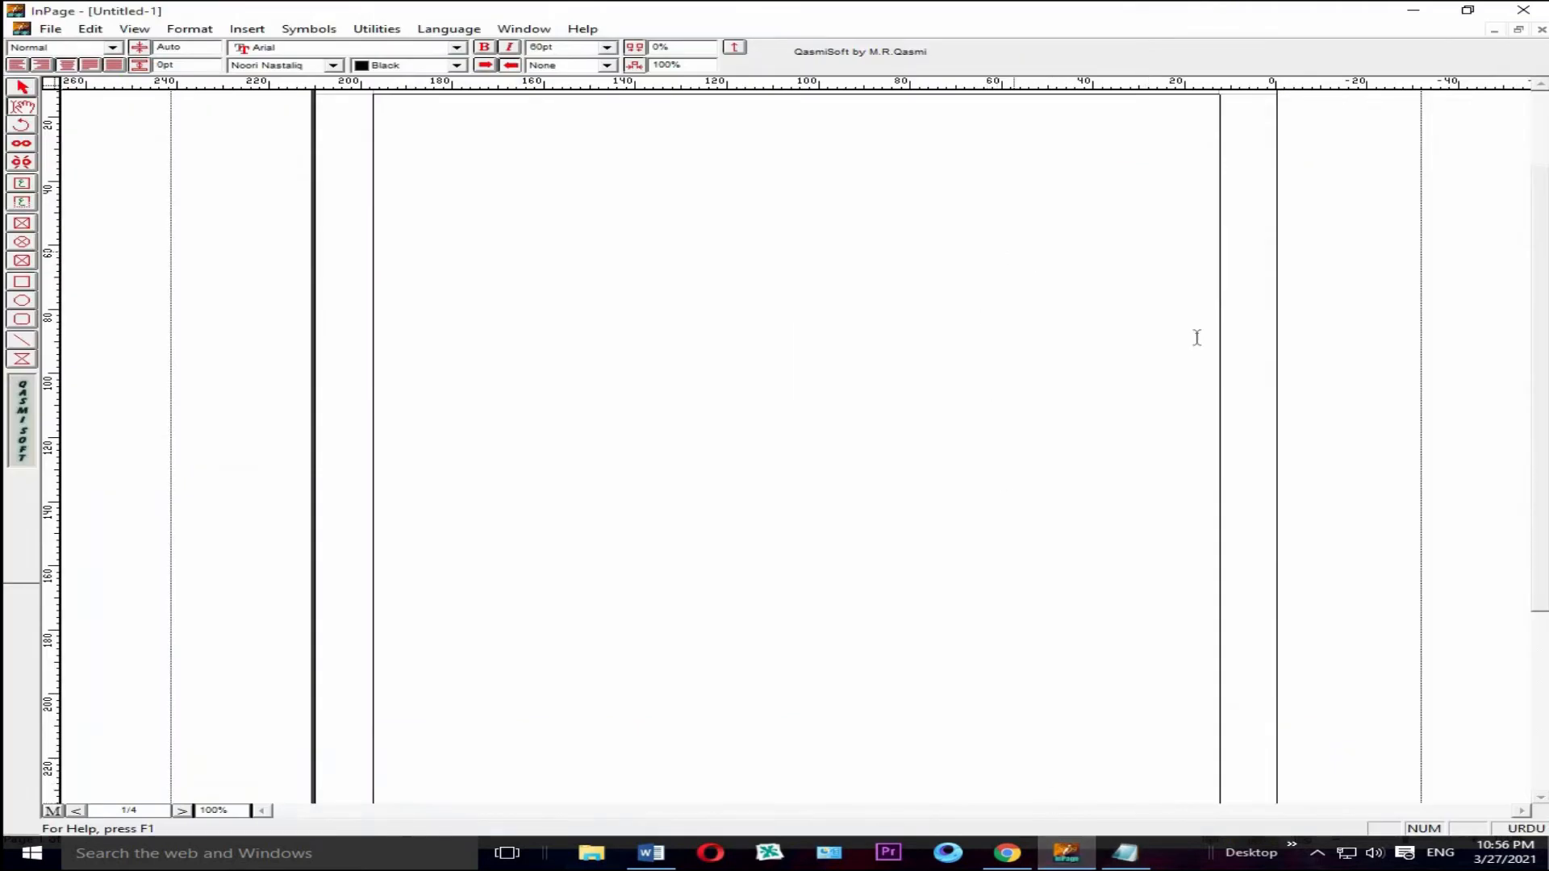
pyautogui.scroll(2, 1248, 299)
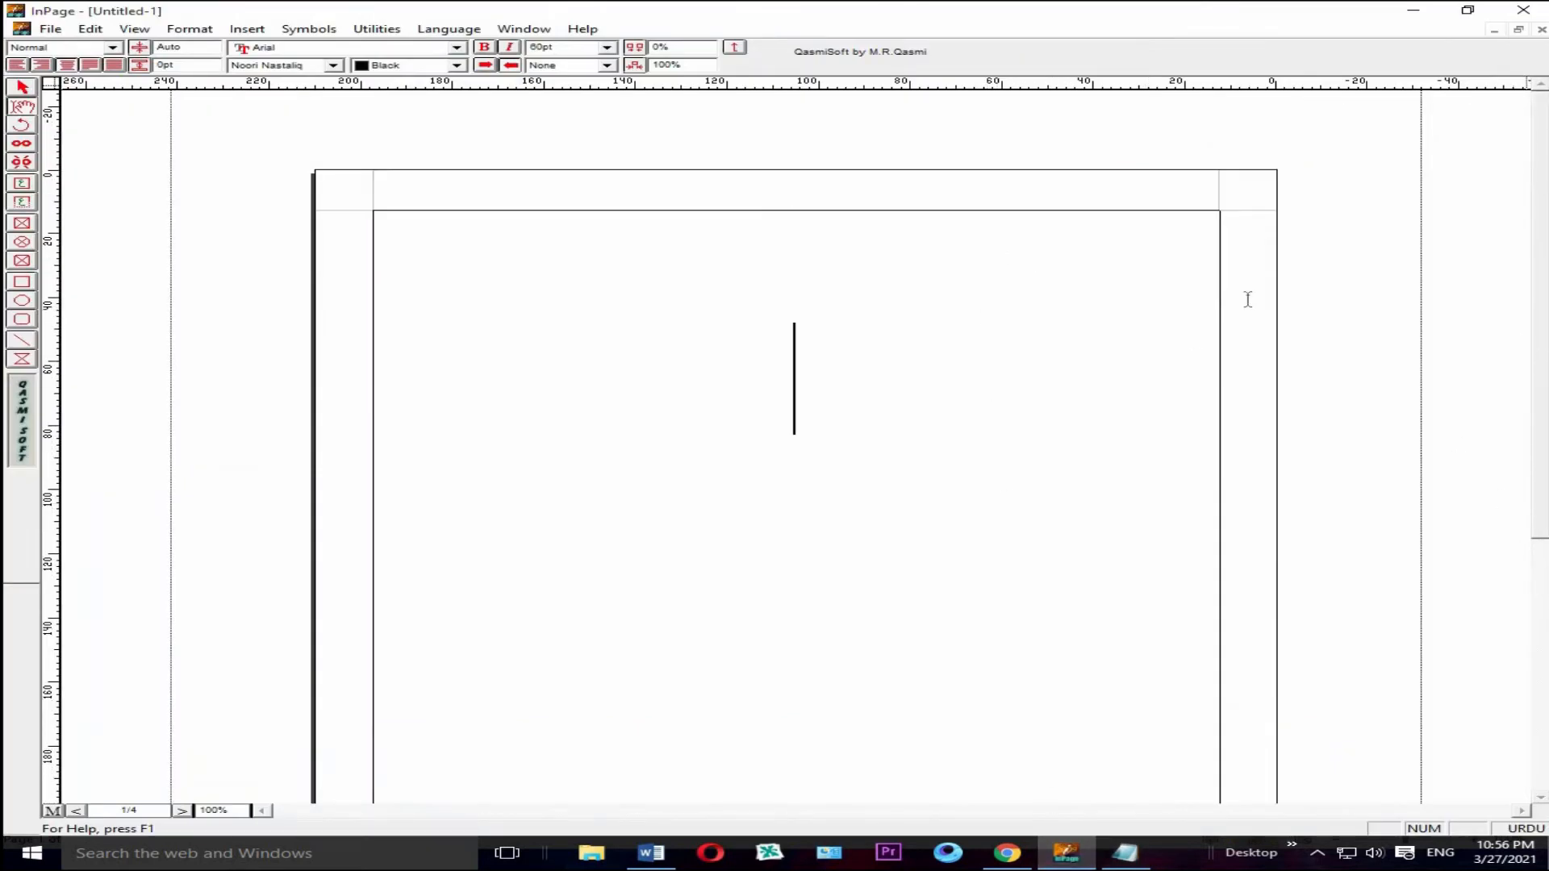
pyautogui.click(1086, 250)
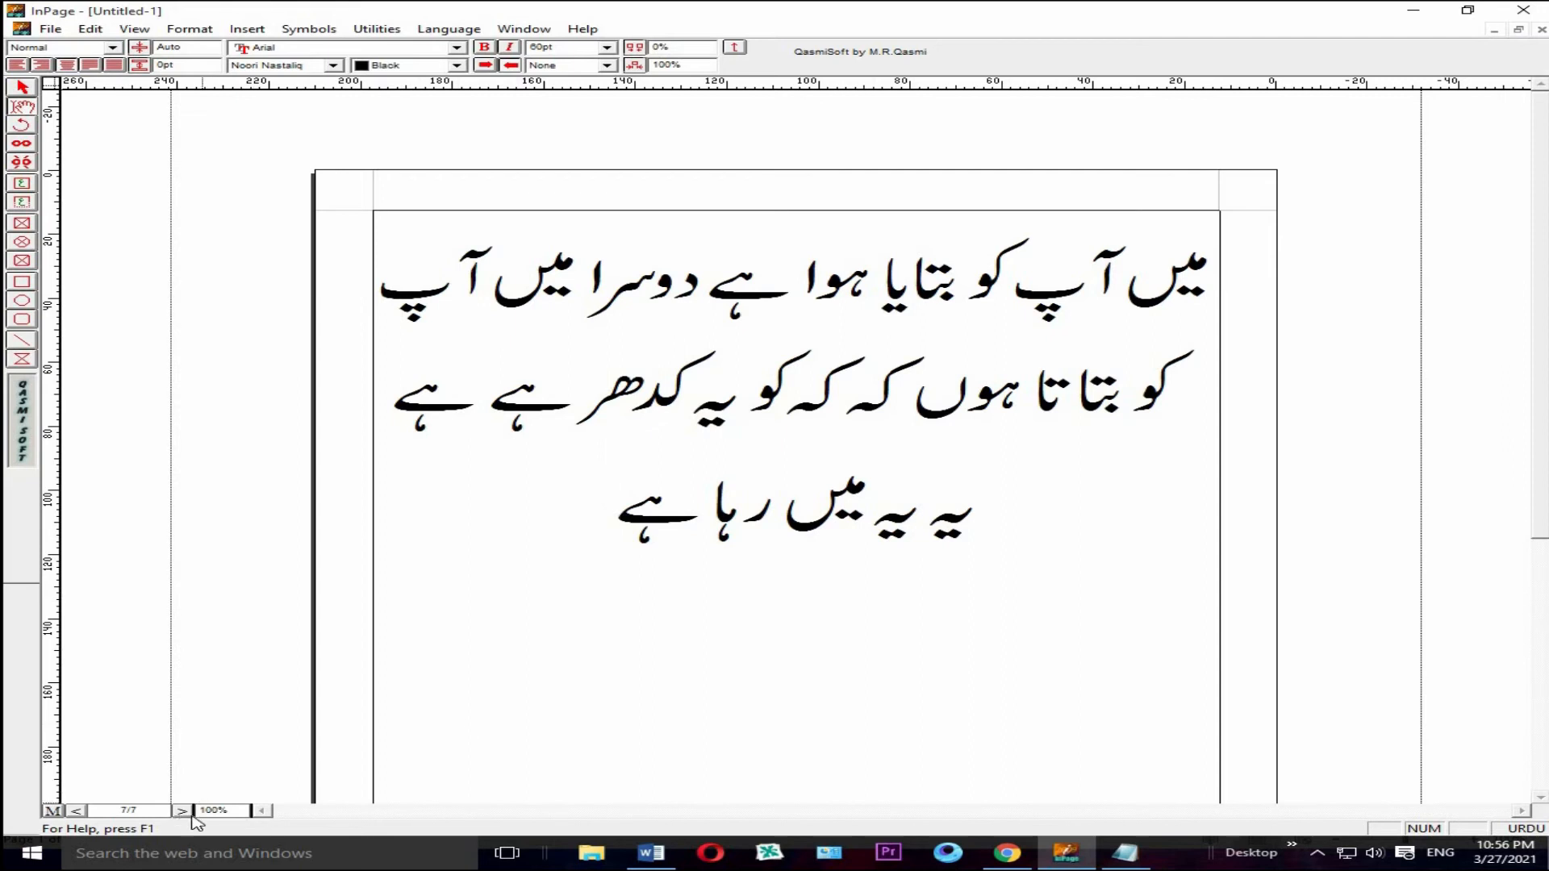
# Step: Set all of the Urdu text on the last page, page 7, to 24 pt
pyautogui.moveTo(1025, 523); pyautogui.dragTo(1101, 302)
pyautogui.moveTo(1202, 270); pyautogui.dragTo(595, 522)
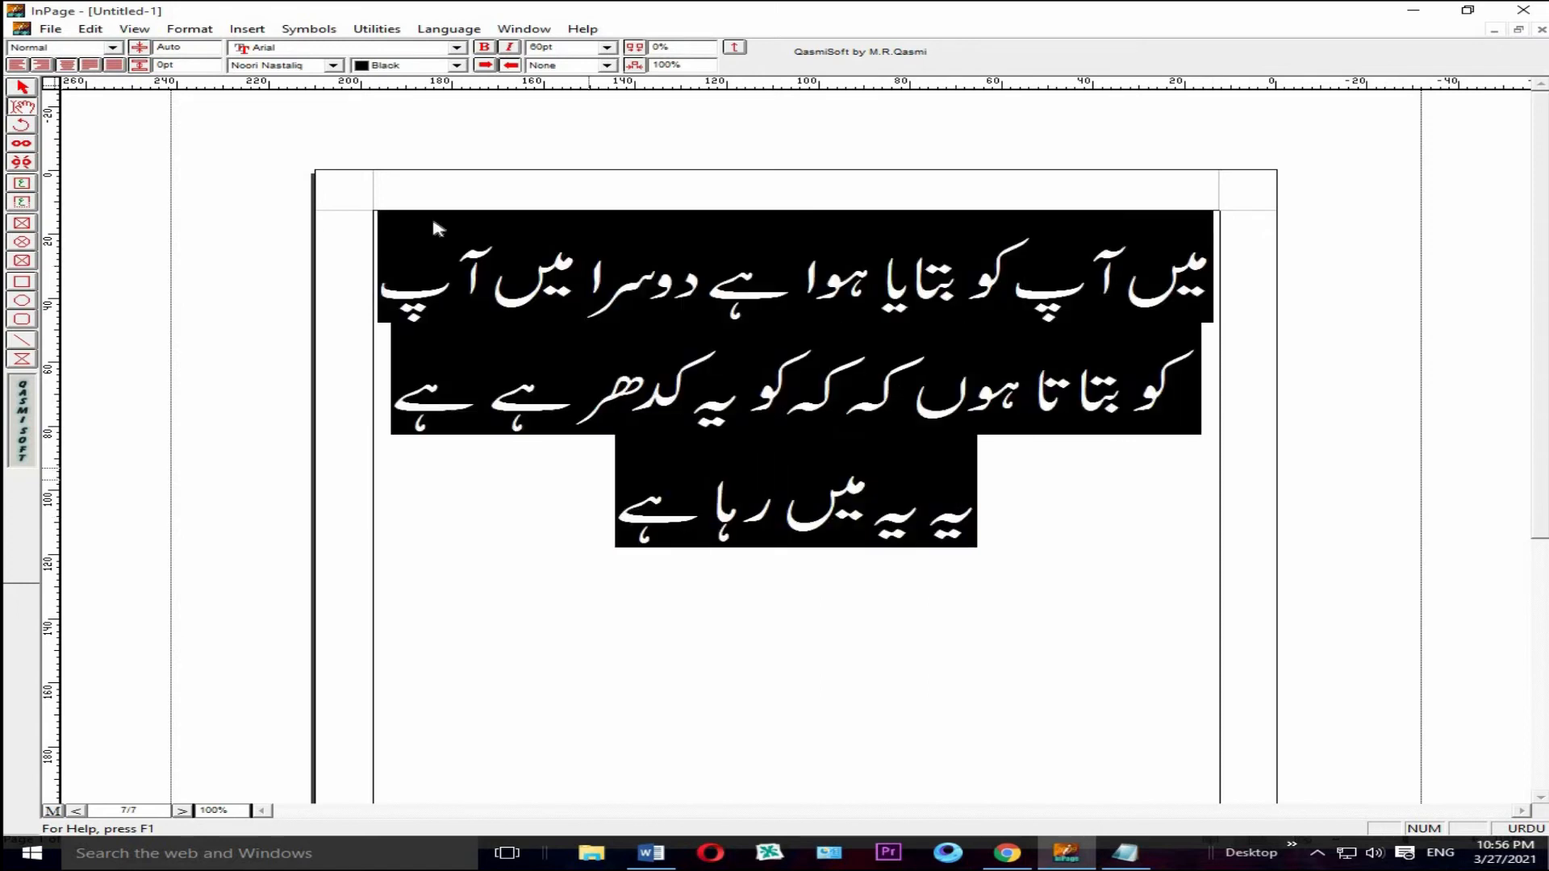
pyautogui.click(607, 48)
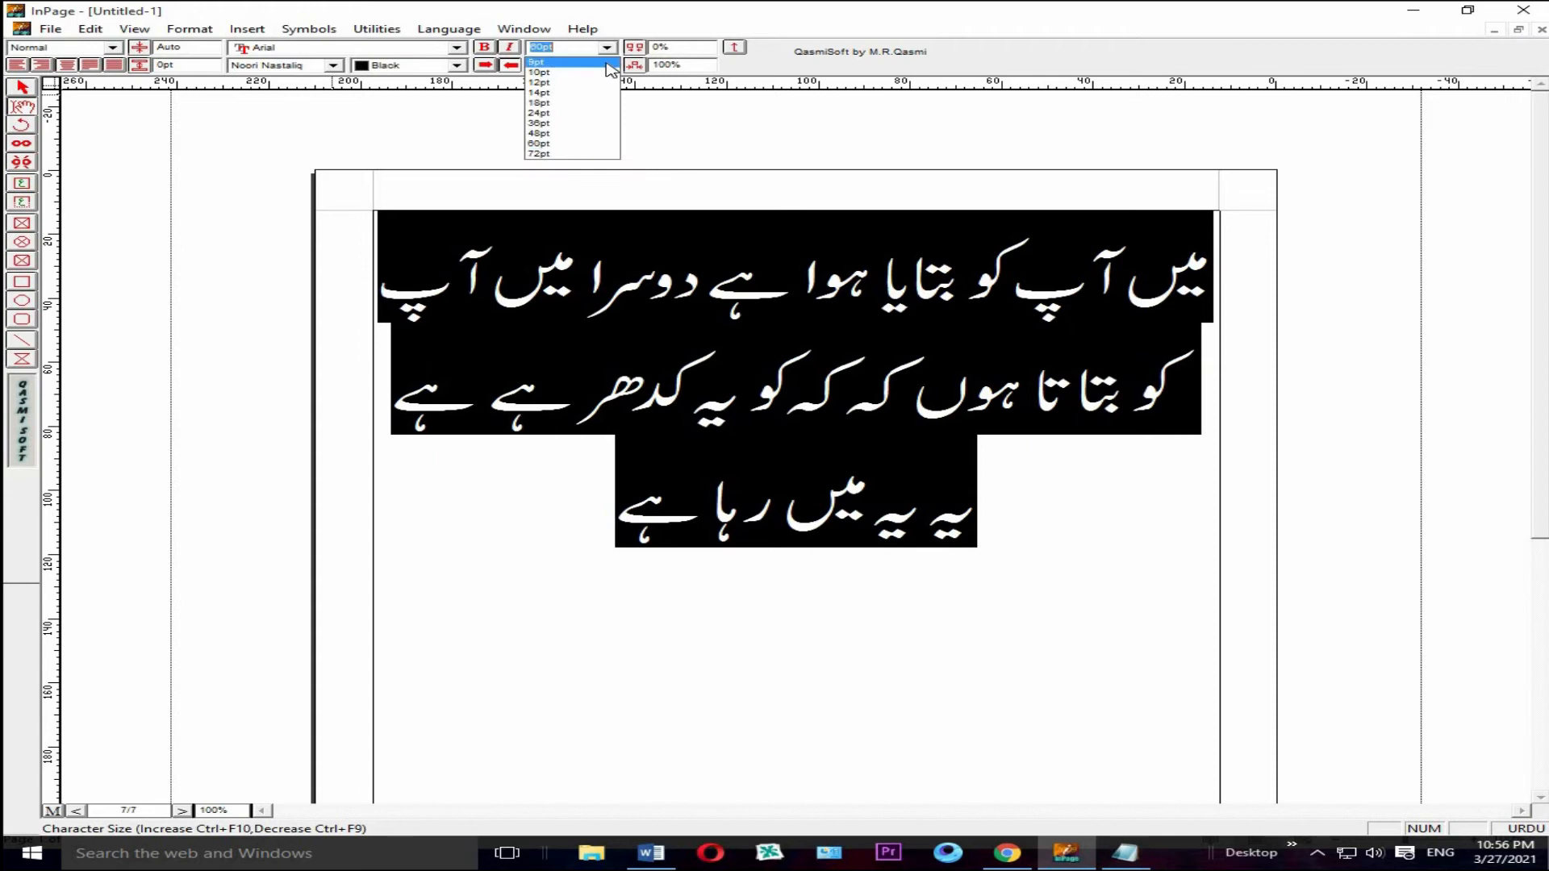
pyautogui.click(573, 113)
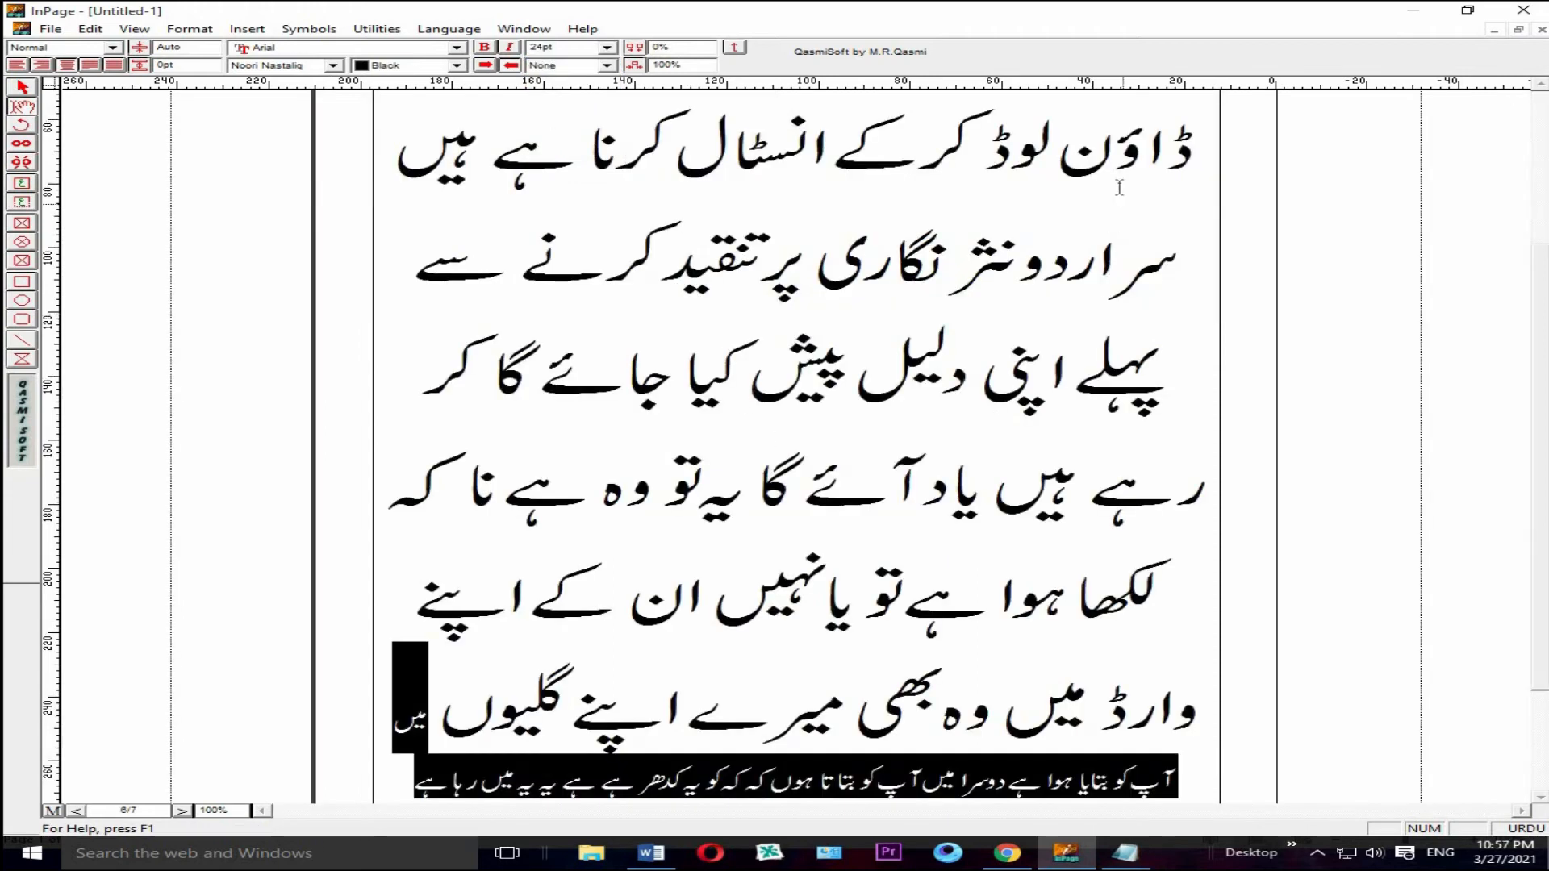
# Step: Set the large lines on page 6, from "ڈاؤن لوڈ" down to the already reduced text, to 24 pt
pyautogui.moveTo(1199, 159); pyautogui.dragTo(305, 738)
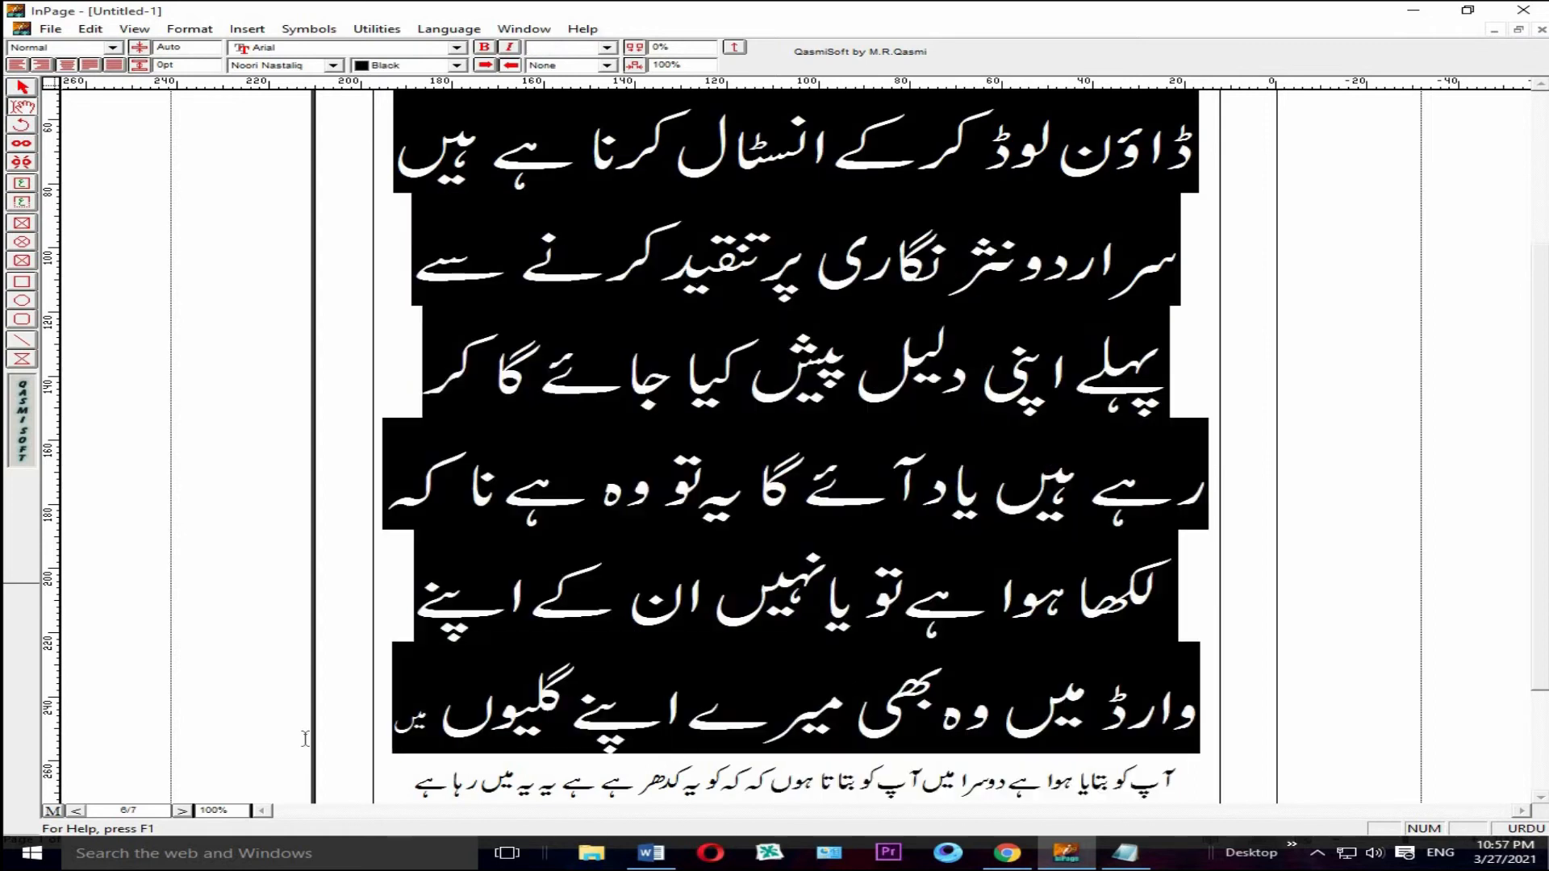
pyautogui.click(606, 47)
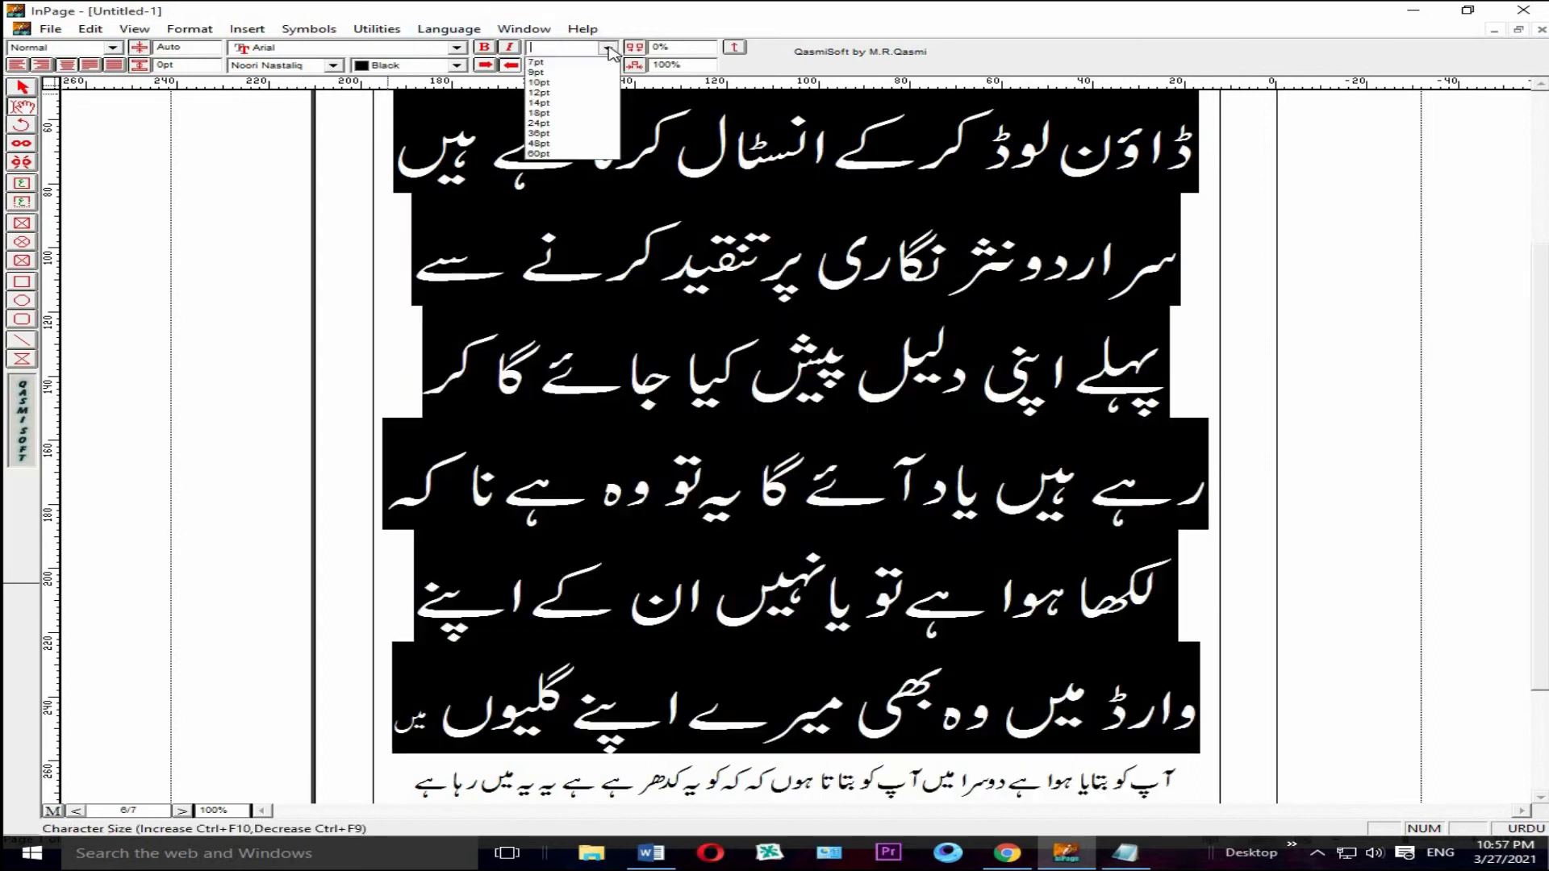
pyautogui.click(539, 123)
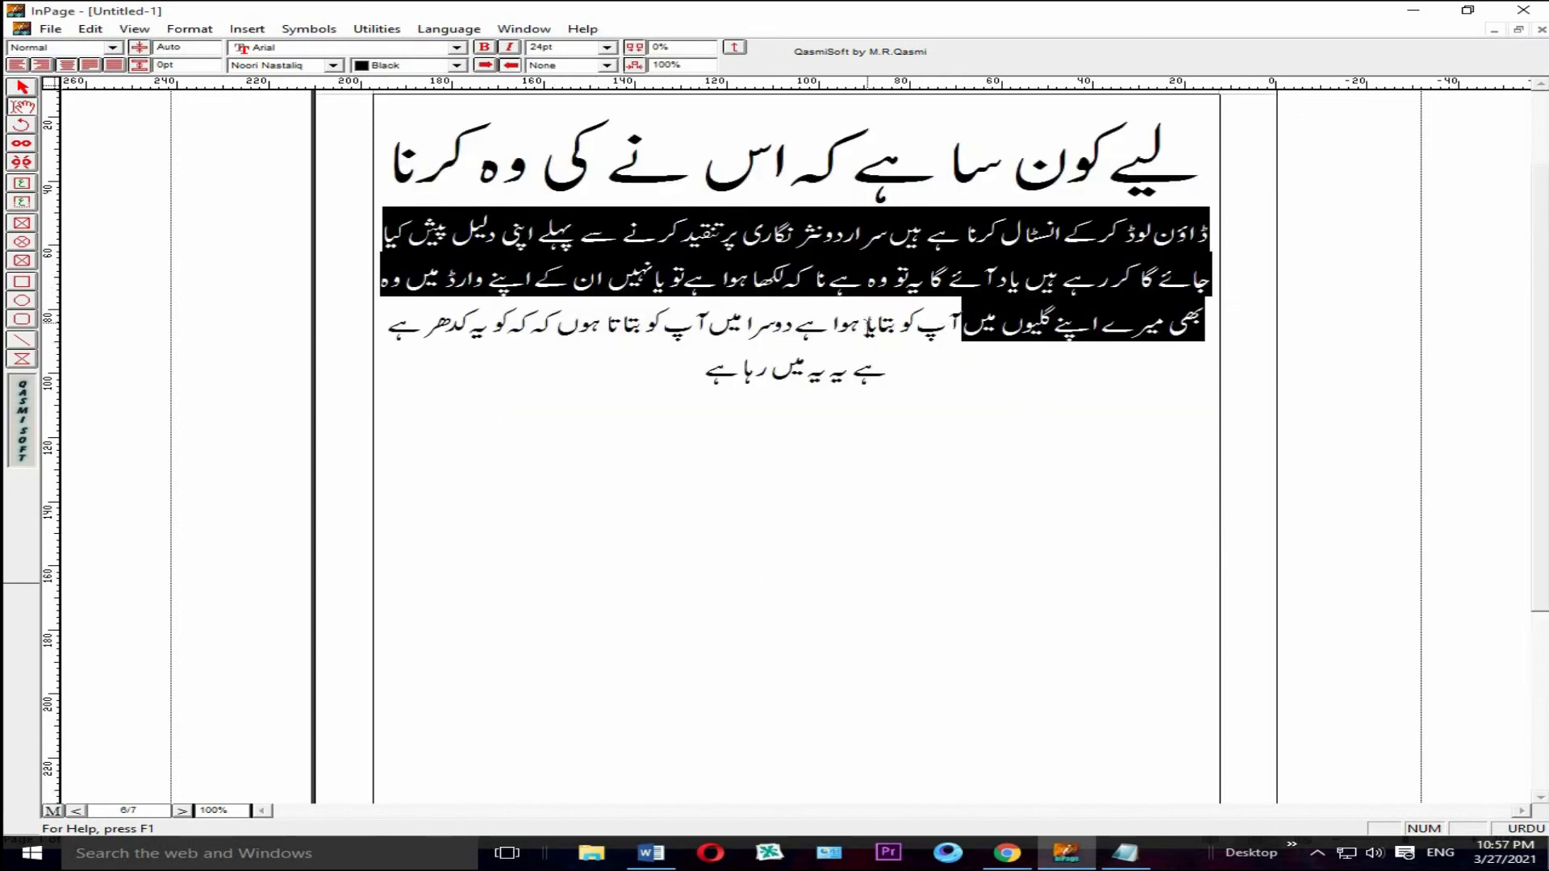
# Step: Right-align the Urdu paragraph and set the remaining large first line on page 6 to 24 pt
pyautogui.click(865, 324)
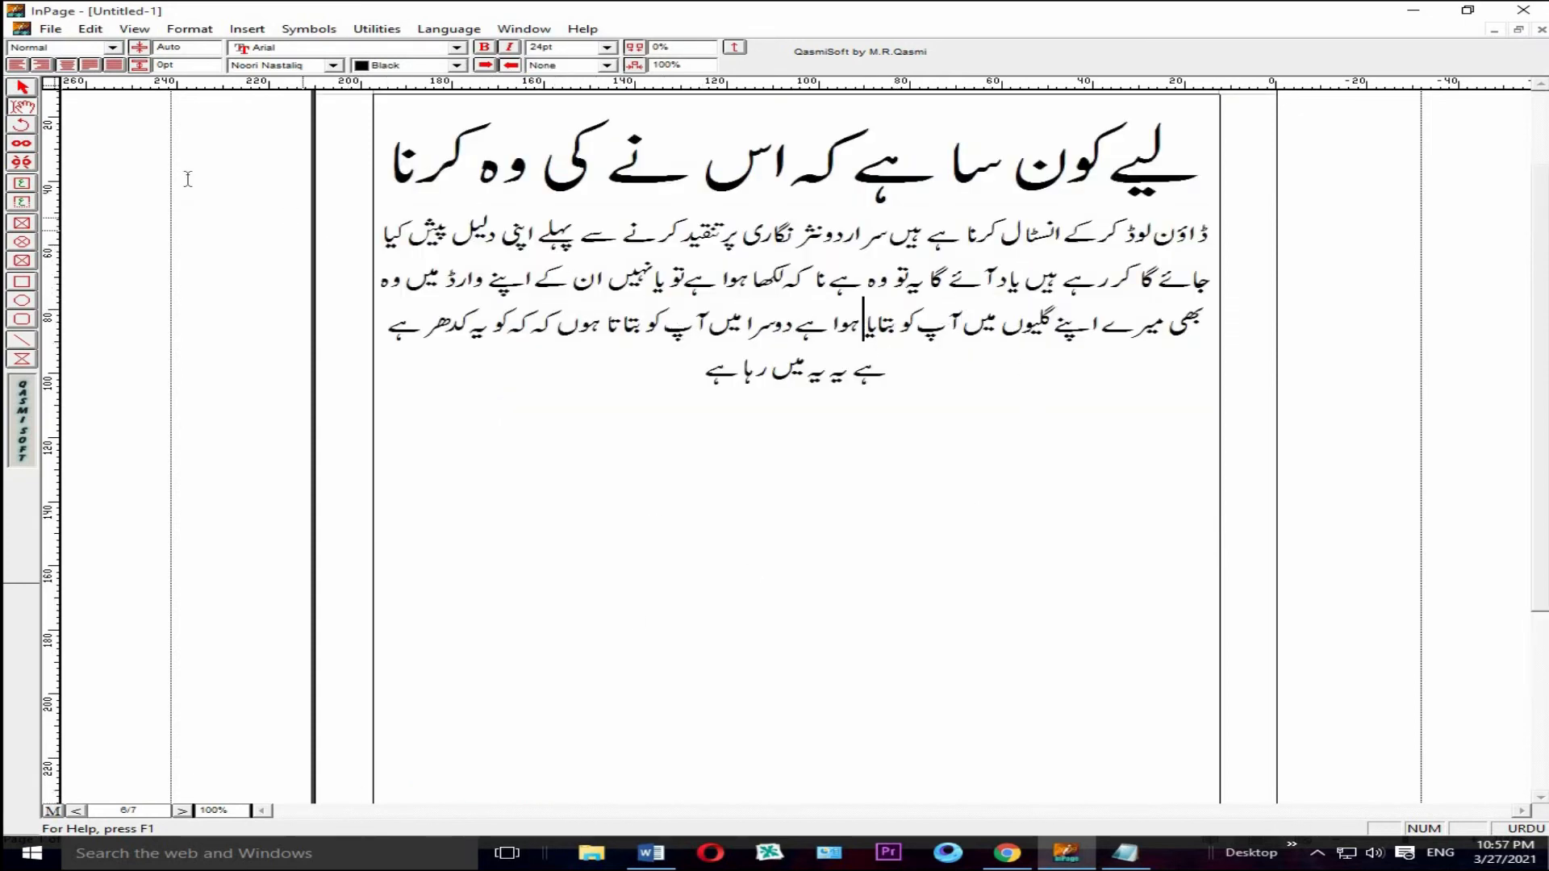
pyautogui.click(41, 65)
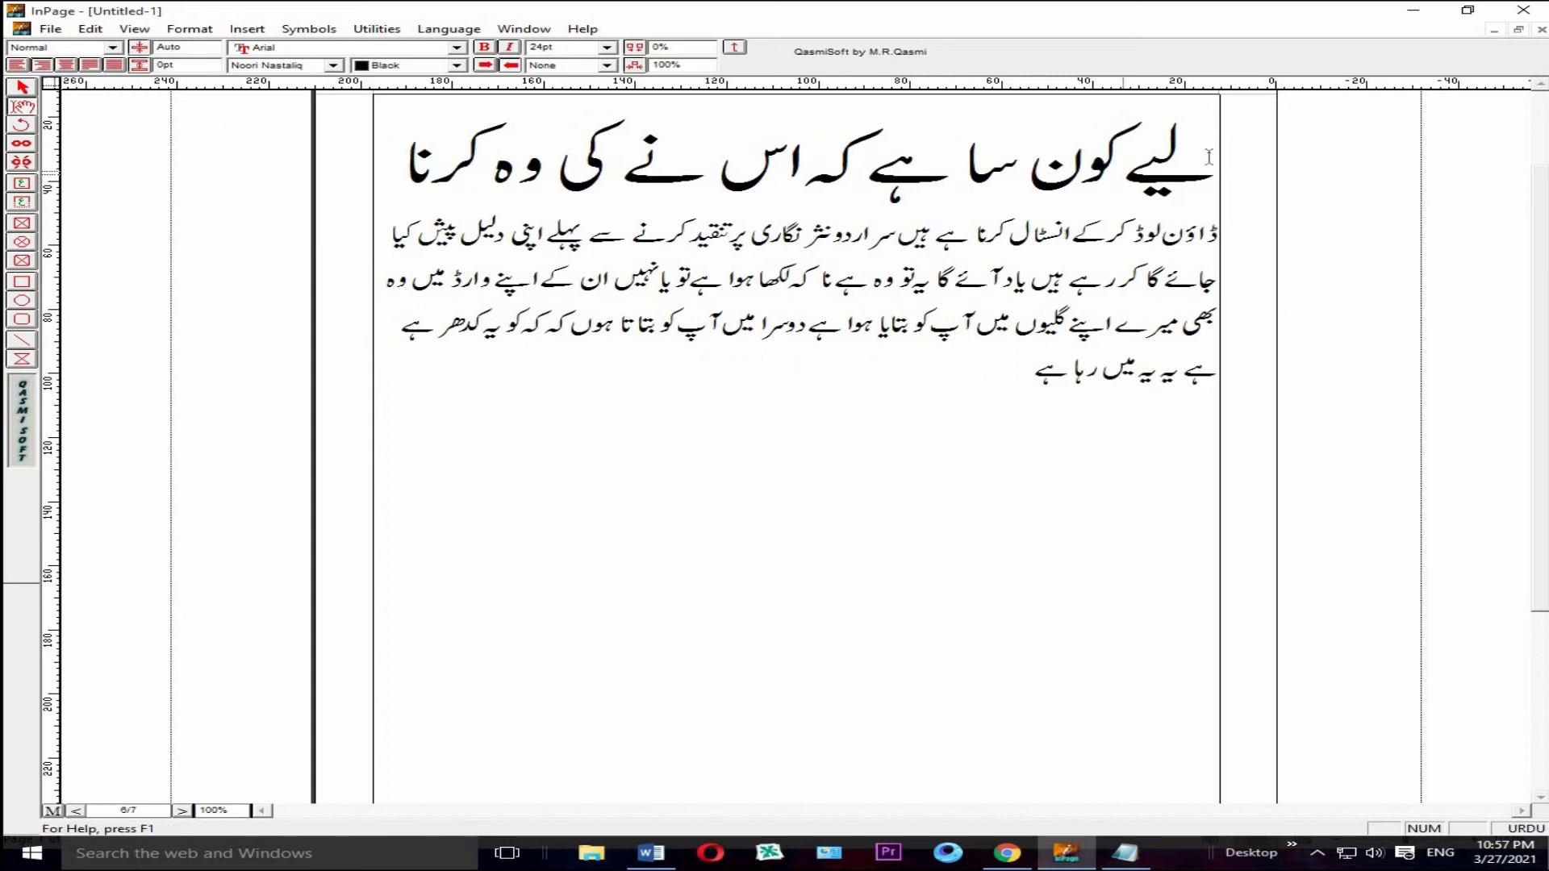
pyautogui.moveTo(1209, 157); pyautogui.dragTo(371, 178)
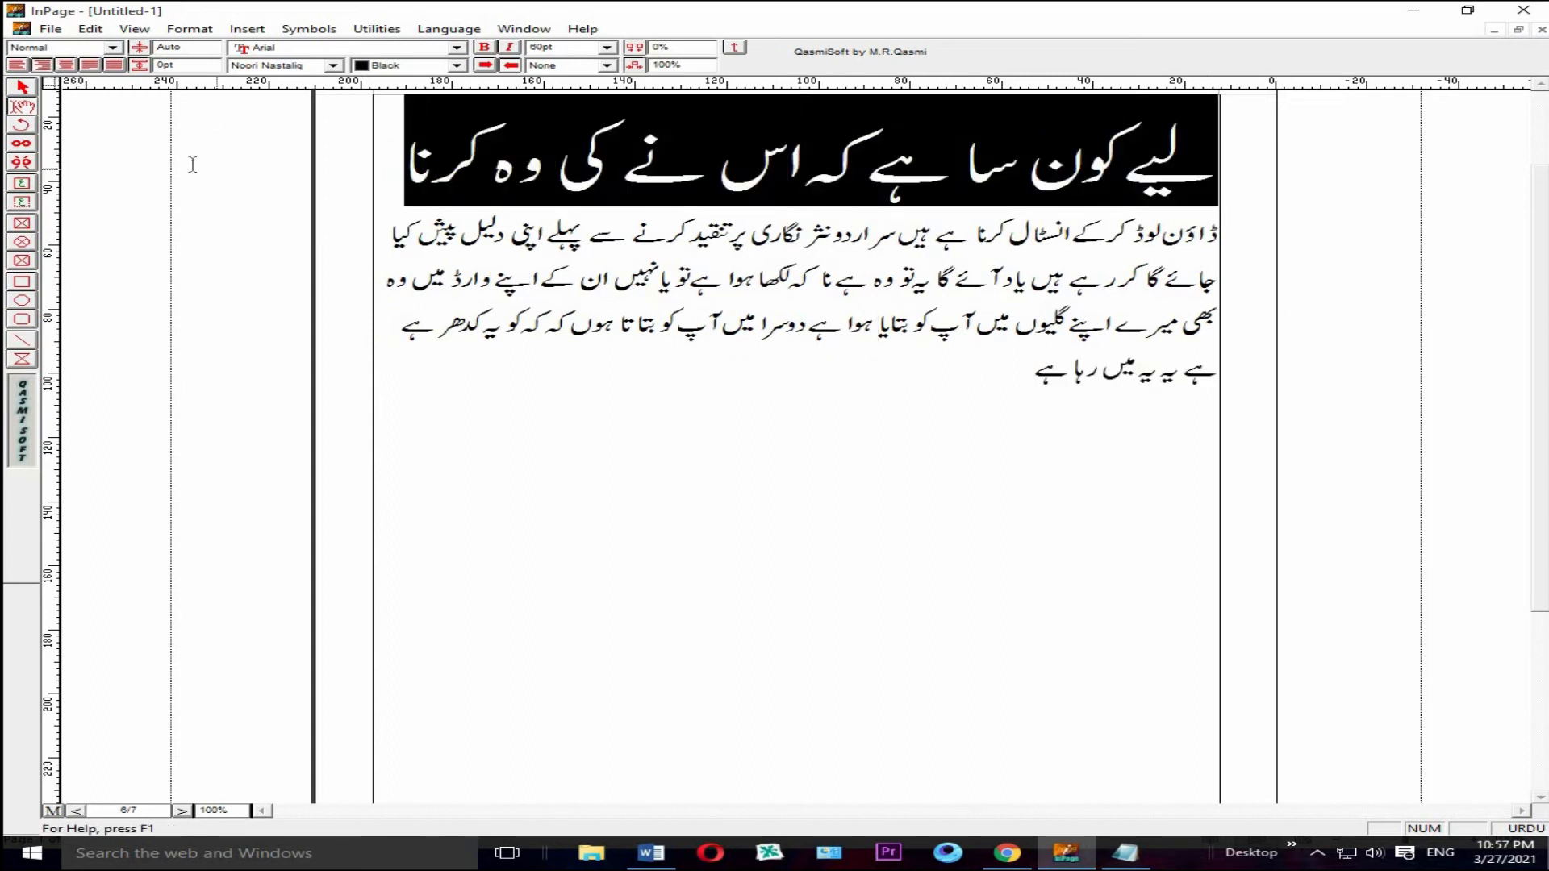
pyautogui.click(607, 47)
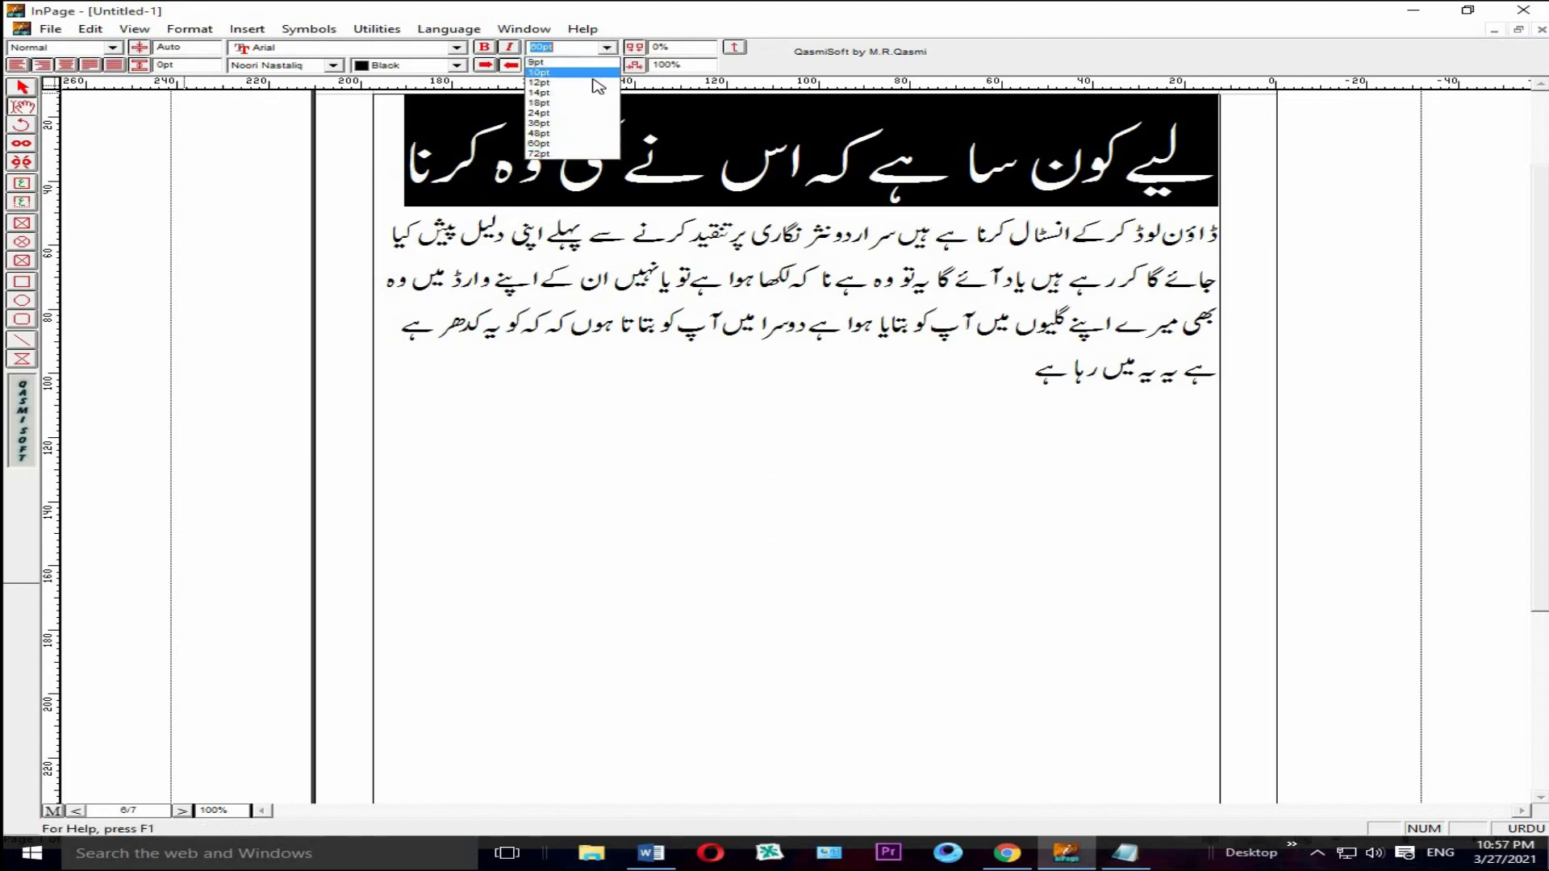
pyautogui.click(576, 113)
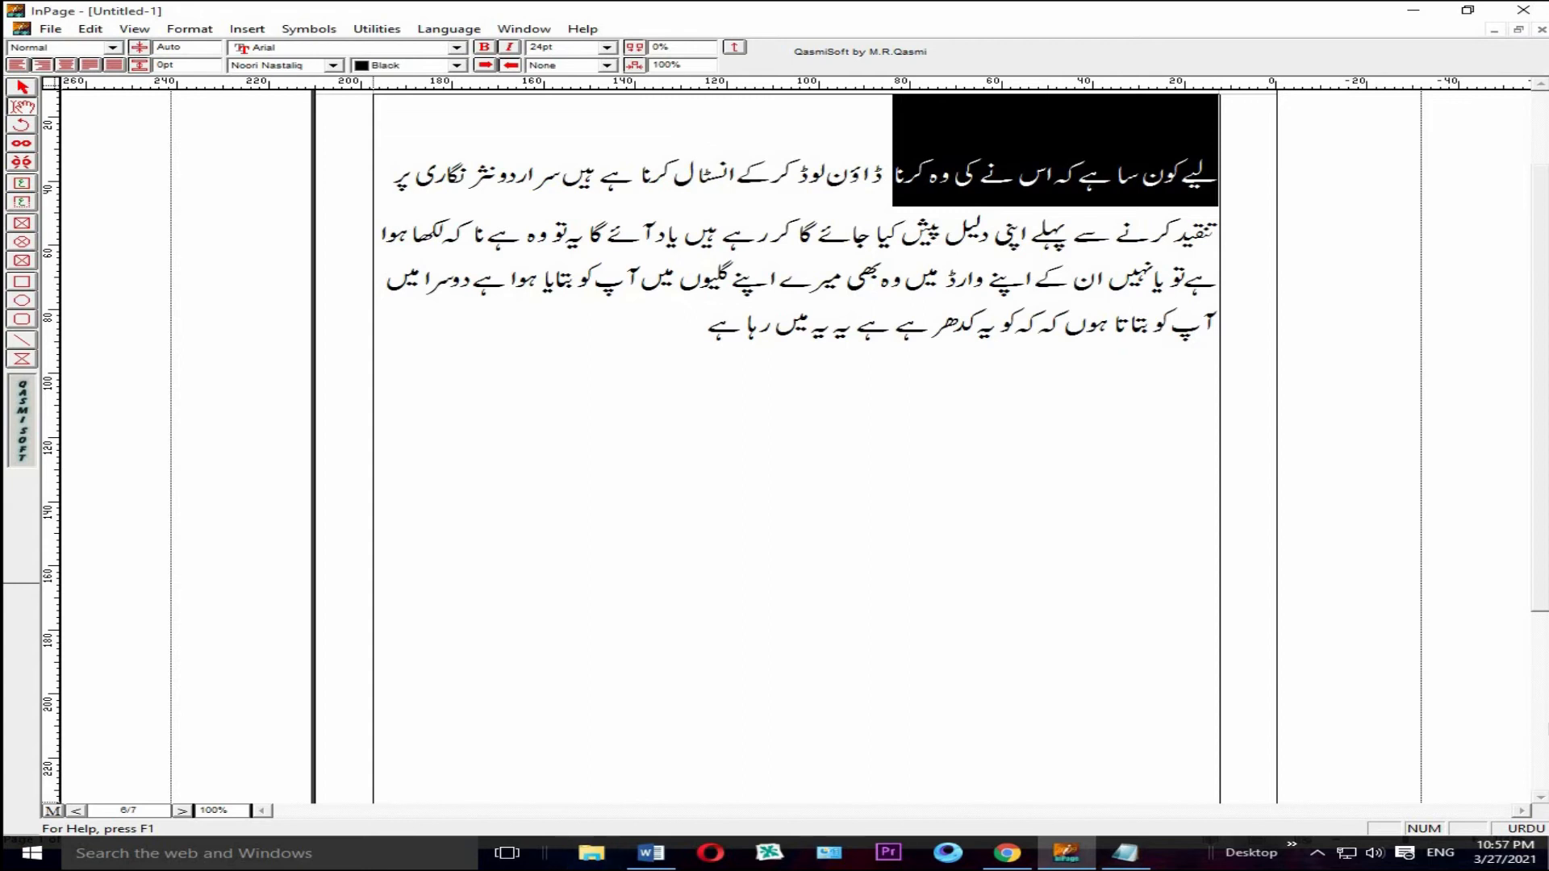
# Step: Set the large Urdu lines on page 5 to 24 pt and deselect the text
pyautogui.click(182, 812)
pyautogui.moveTo(1207, 167); pyautogui.dragTo(372, 694)
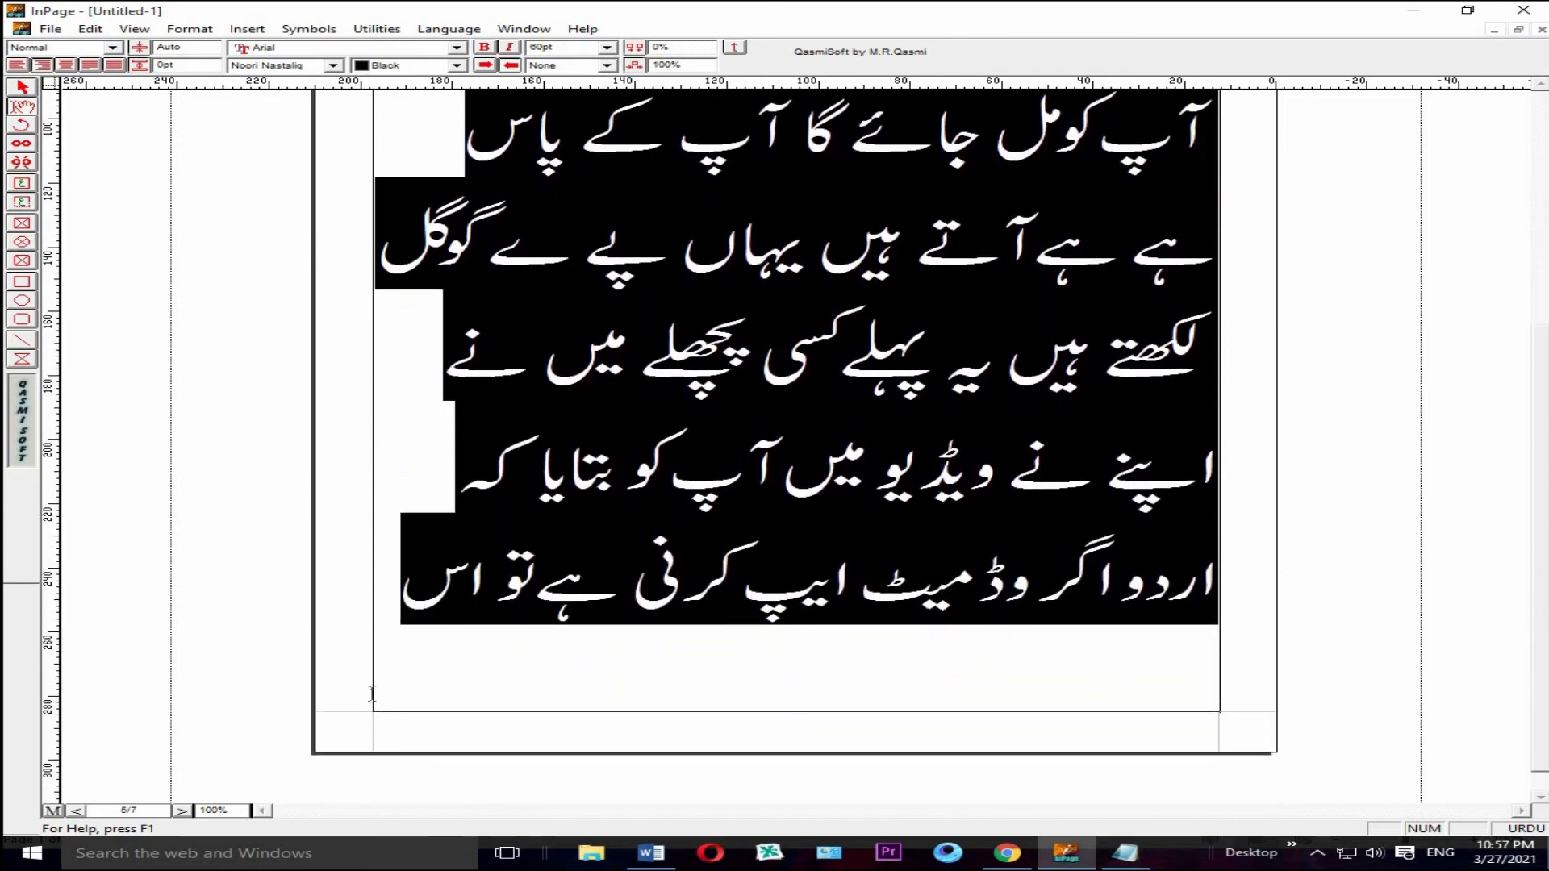
pyautogui.click(607, 47)
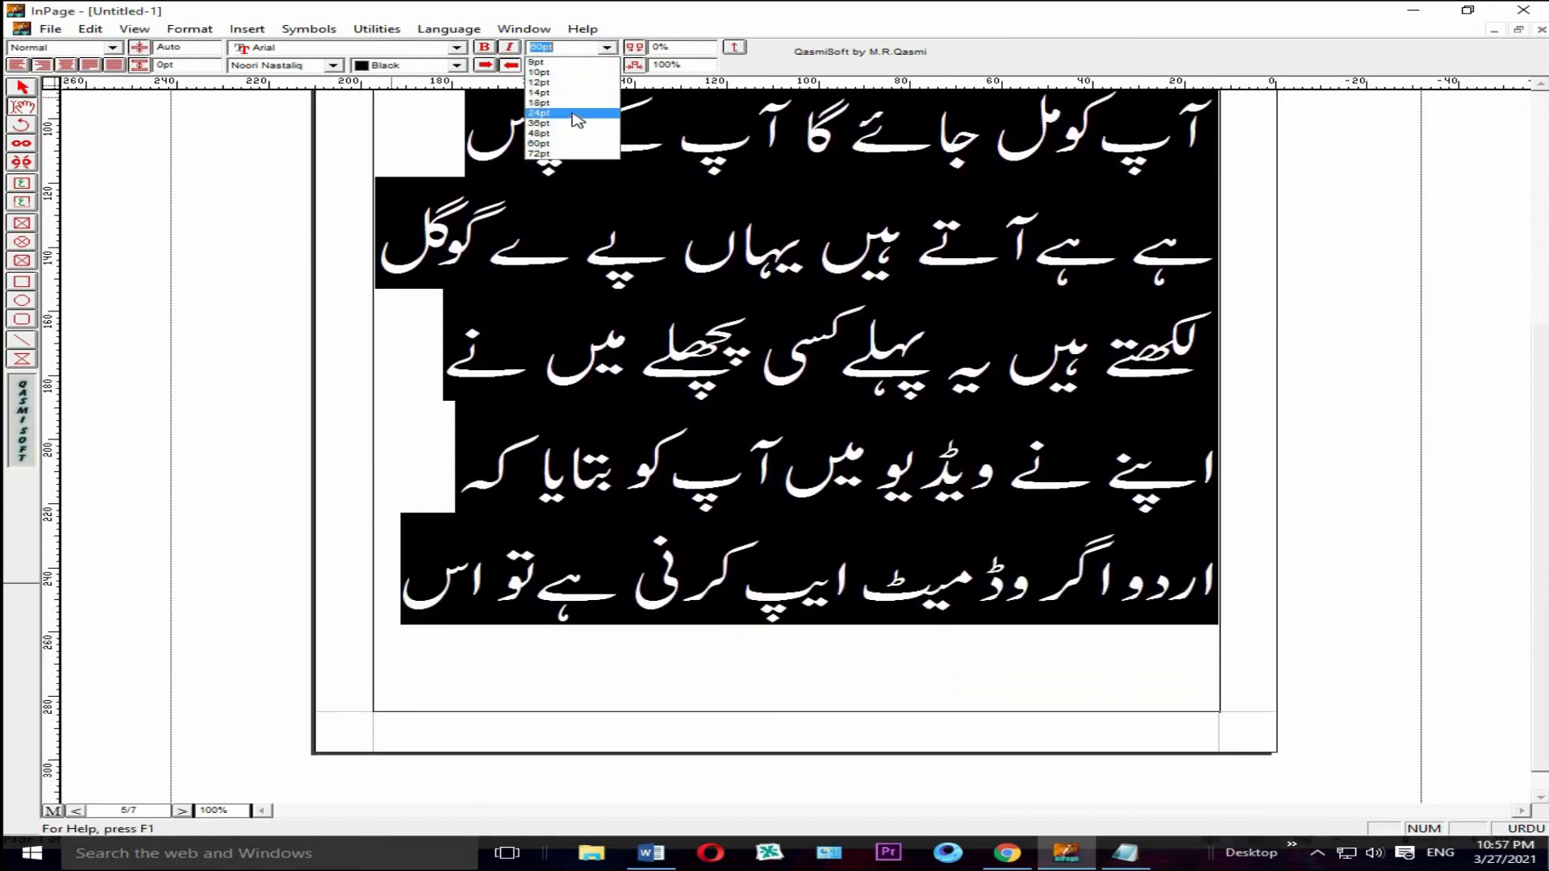
pyautogui.click(575, 114)
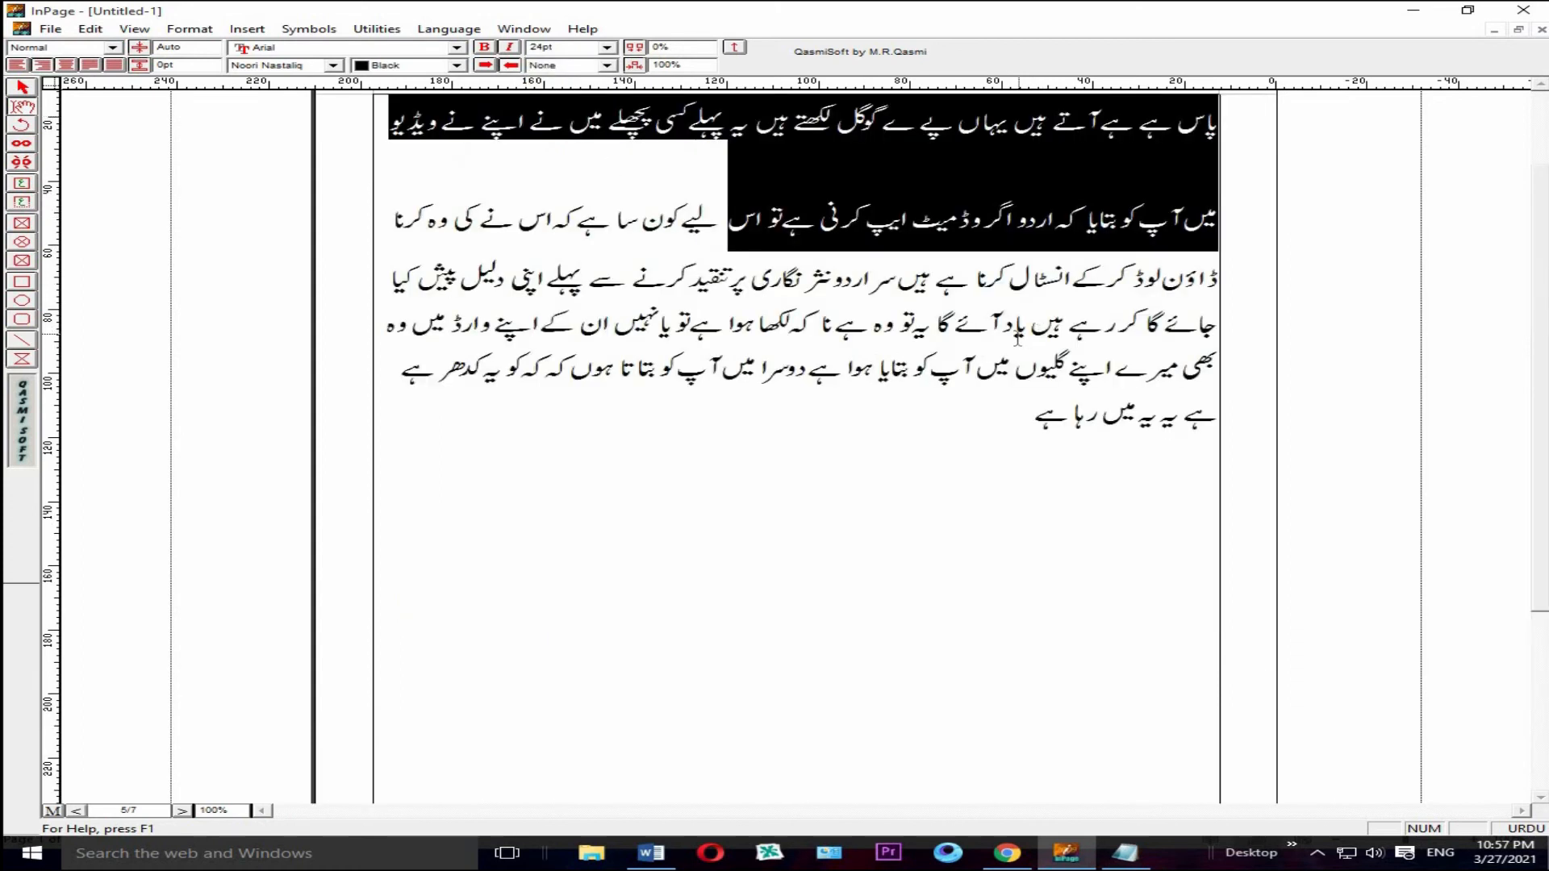
pyautogui.click(907, 320)
pyautogui.click(1139, 197)
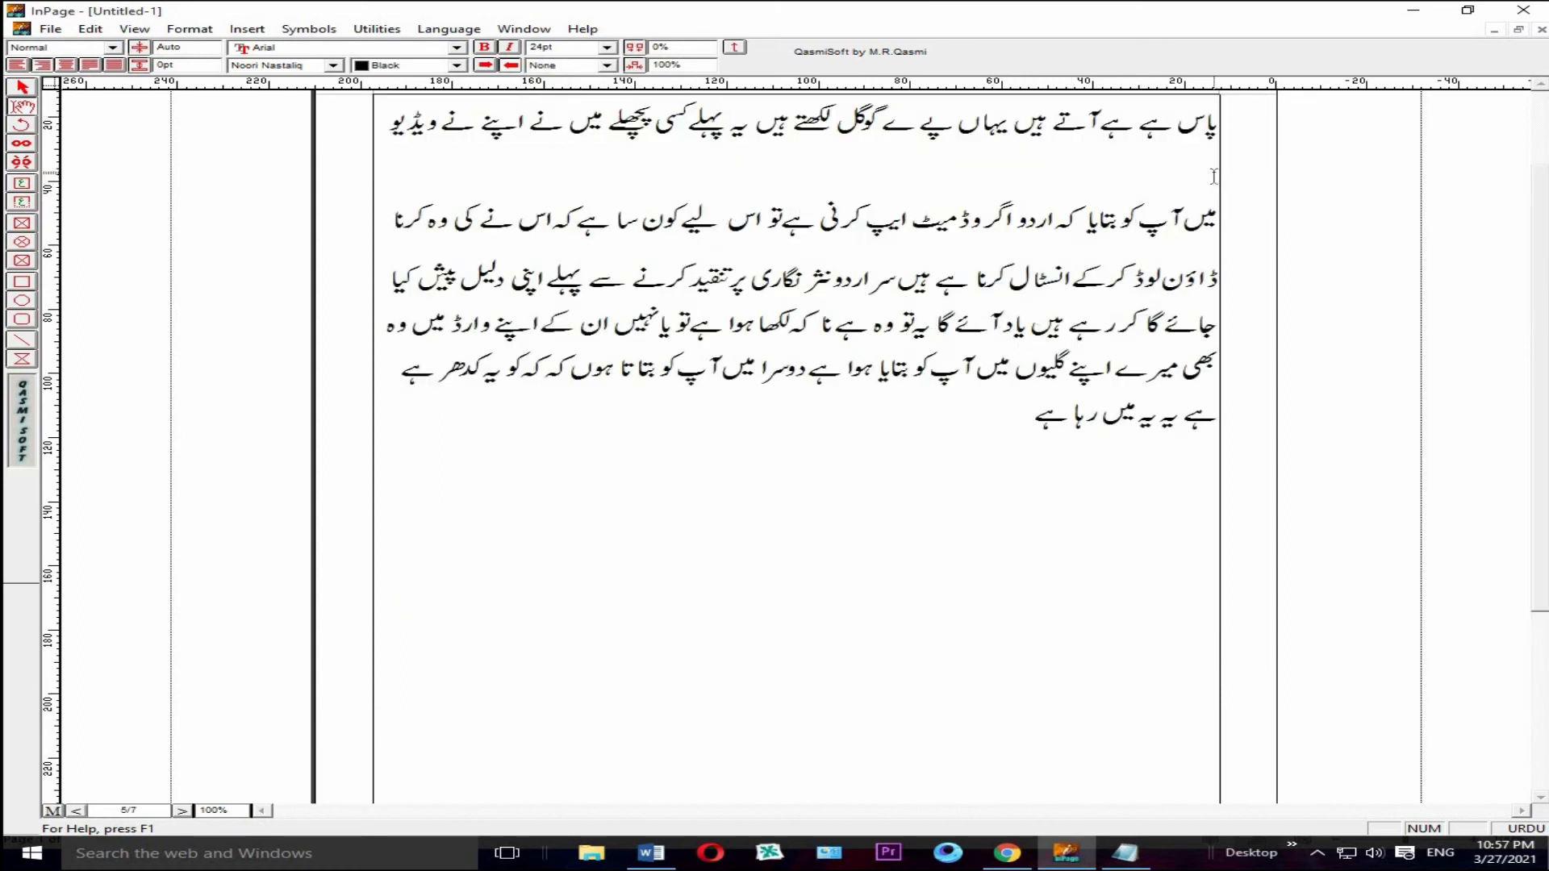
# Step: Set the large Urdu lines on page 4, from "چاہیے تو شادی" down to the already reduced text, to 24 pt
pyautogui.click(1218, 177)
pyautogui.click(186, 811)
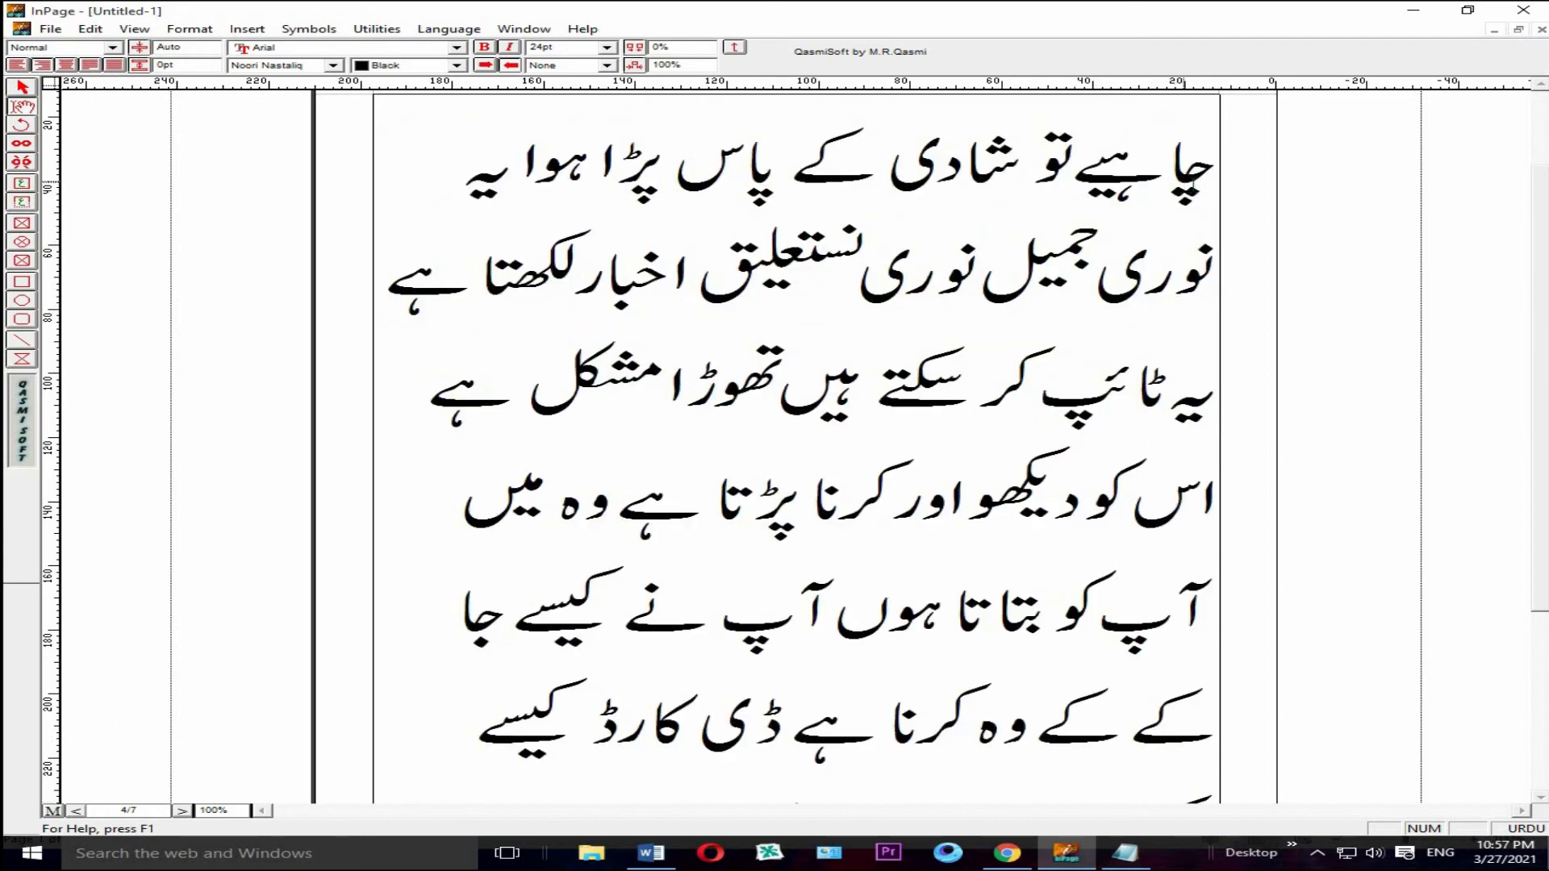
pyautogui.moveTo(1213, 186)
pyautogui.mouseDown()
pyautogui.moveTo(501, 282)
pyautogui.moveTo(495, 827)
pyautogui.moveTo(561, 644)
pyautogui.moveTo(341, 569)
pyautogui.mouseUp()
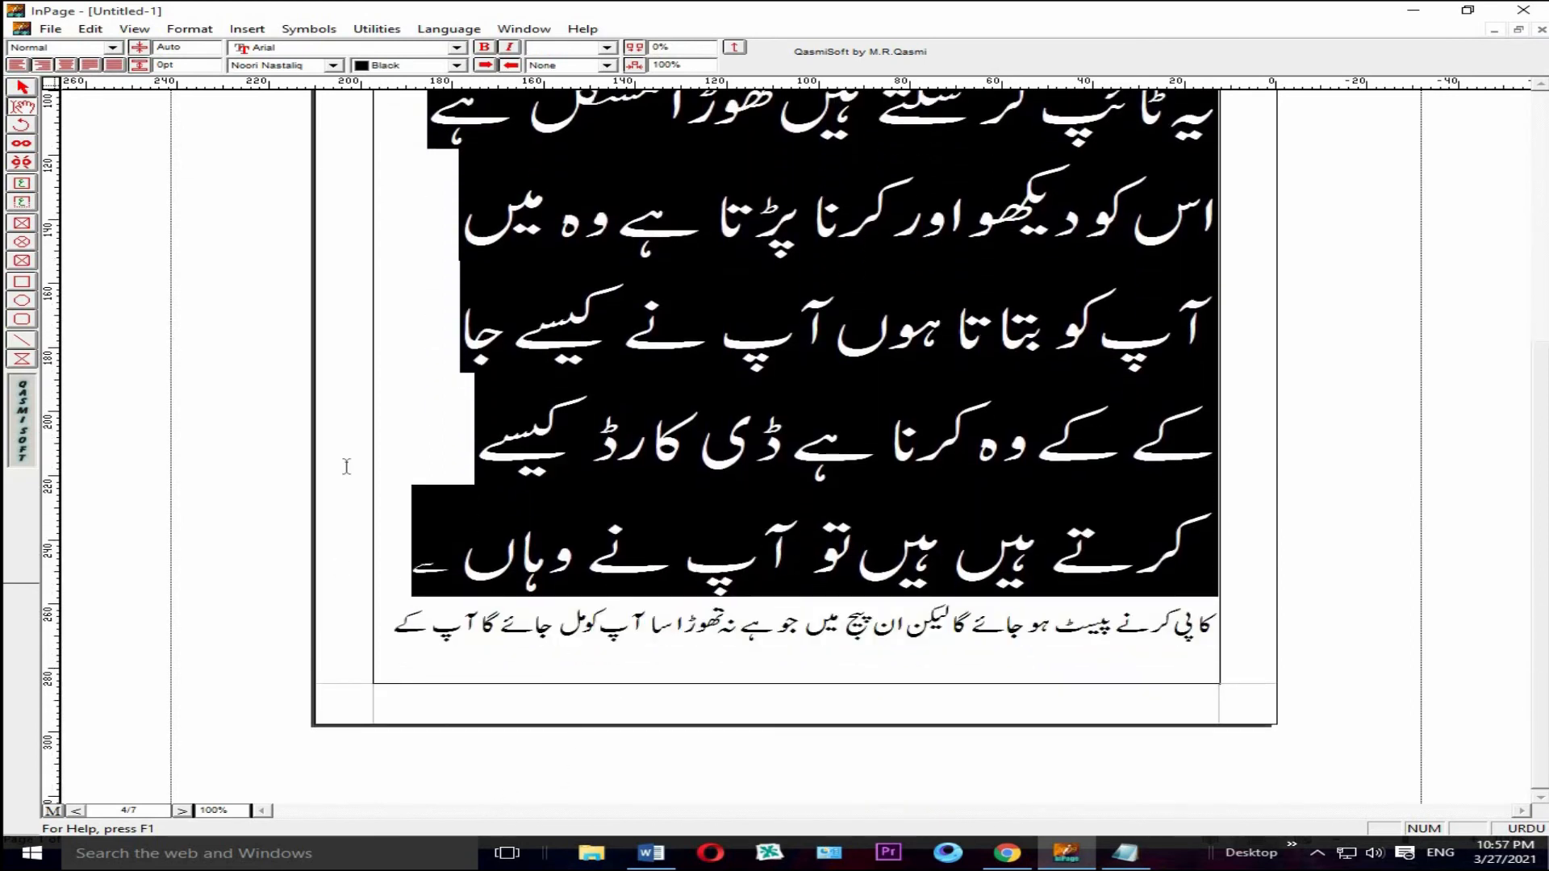
pyautogui.click(608, 50)
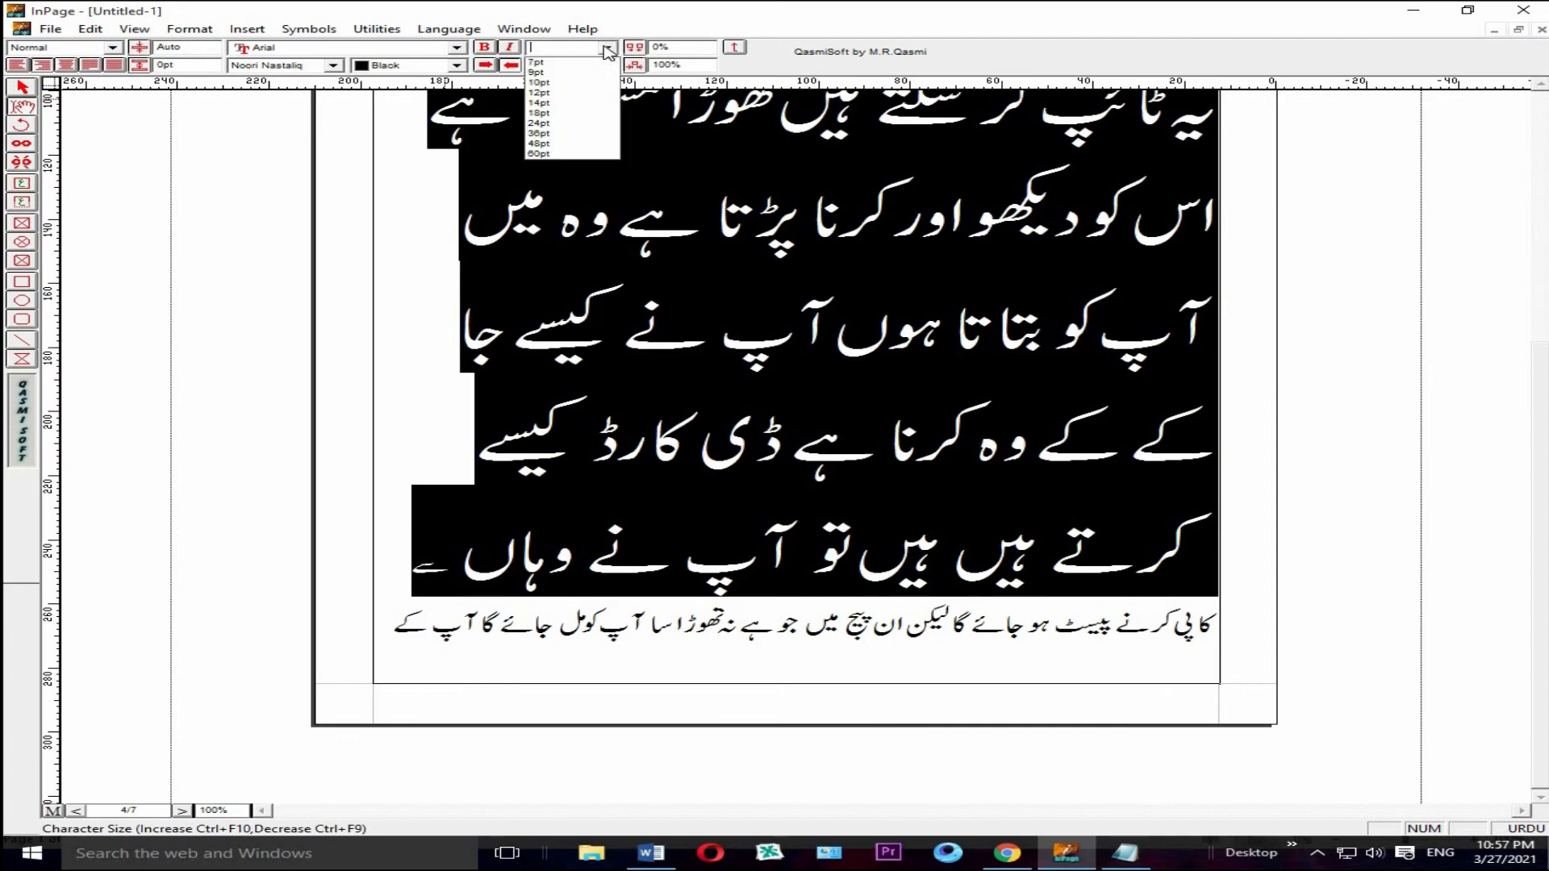
pyautogui.click(572, 123)
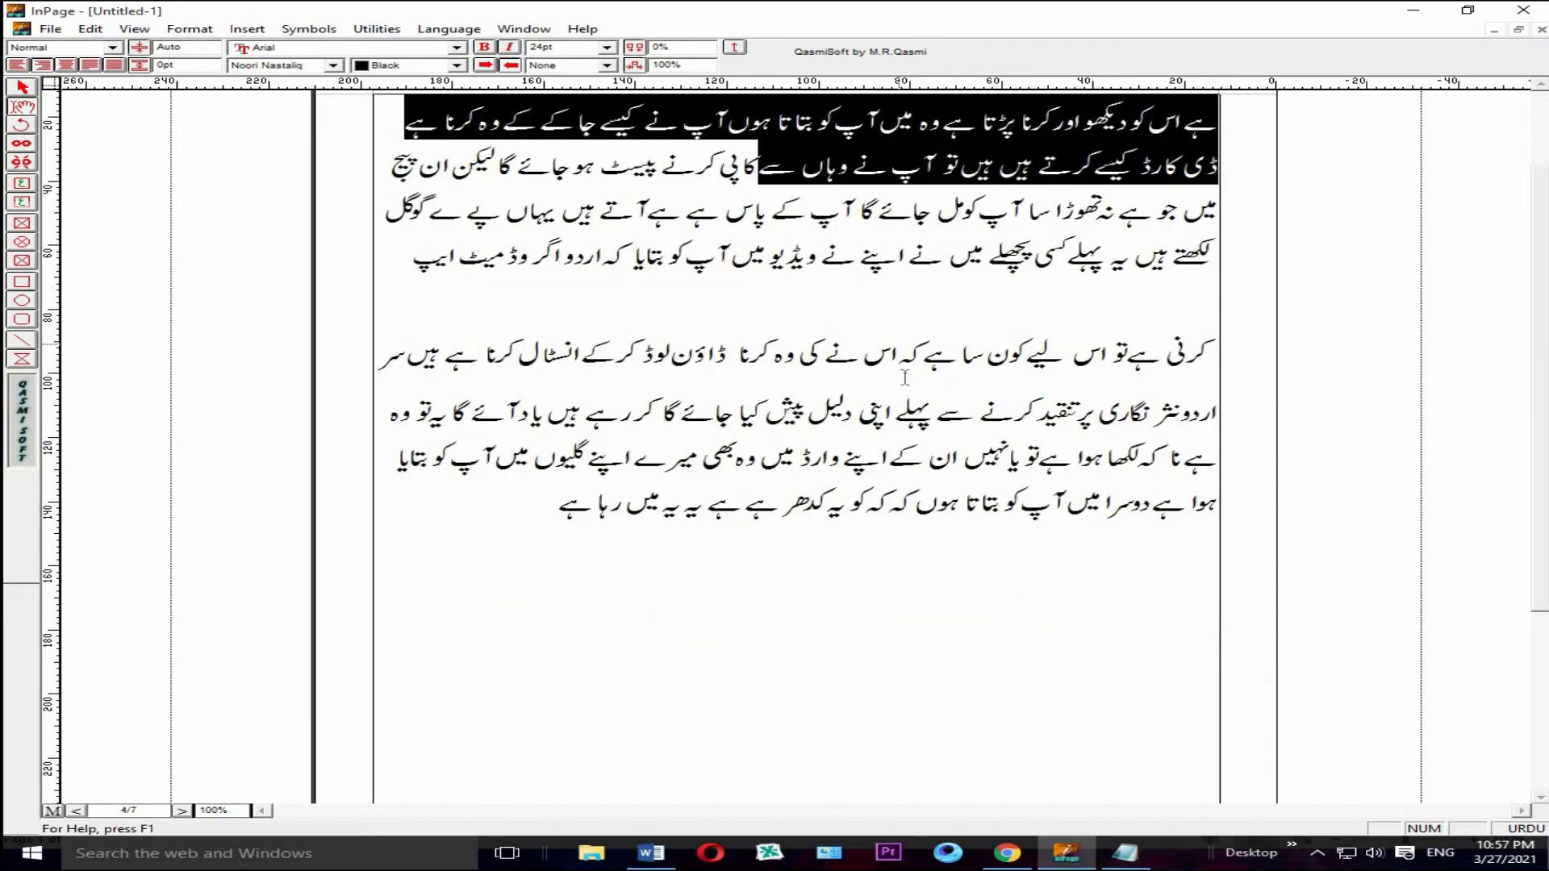
# Step: Set the large Urdu lines on page 2, down to "اور بات کرو گے اس کو", to 24 pt and deselect them
pyautogui.click(181, 811)
pyautogui.moveTo(1212, 169); pyautogui.dragTo(408, 710)
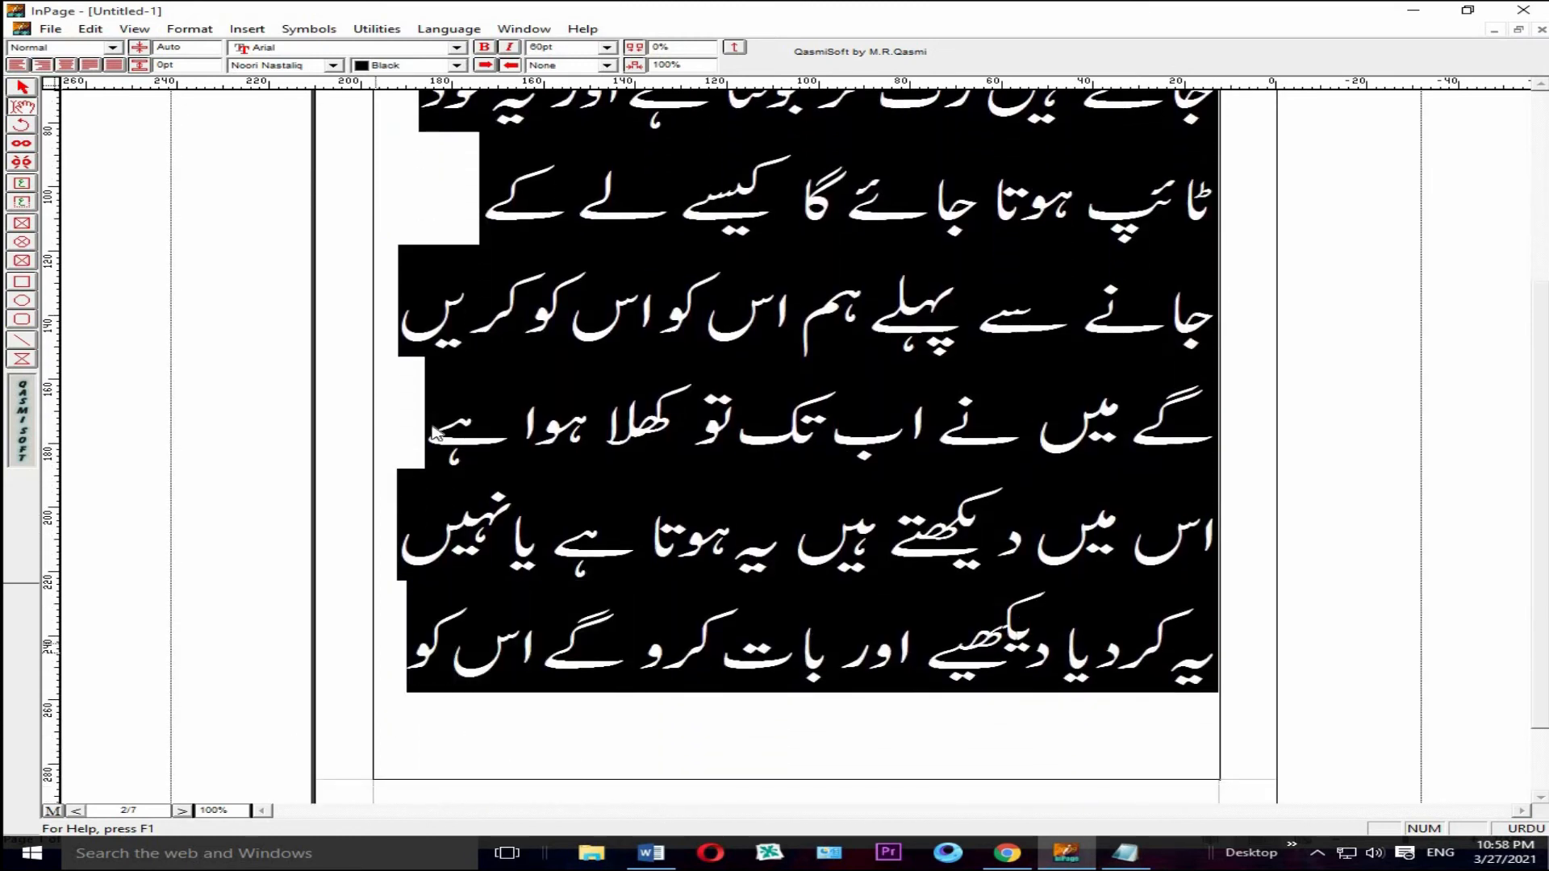
pyautogui.click(607, 47)
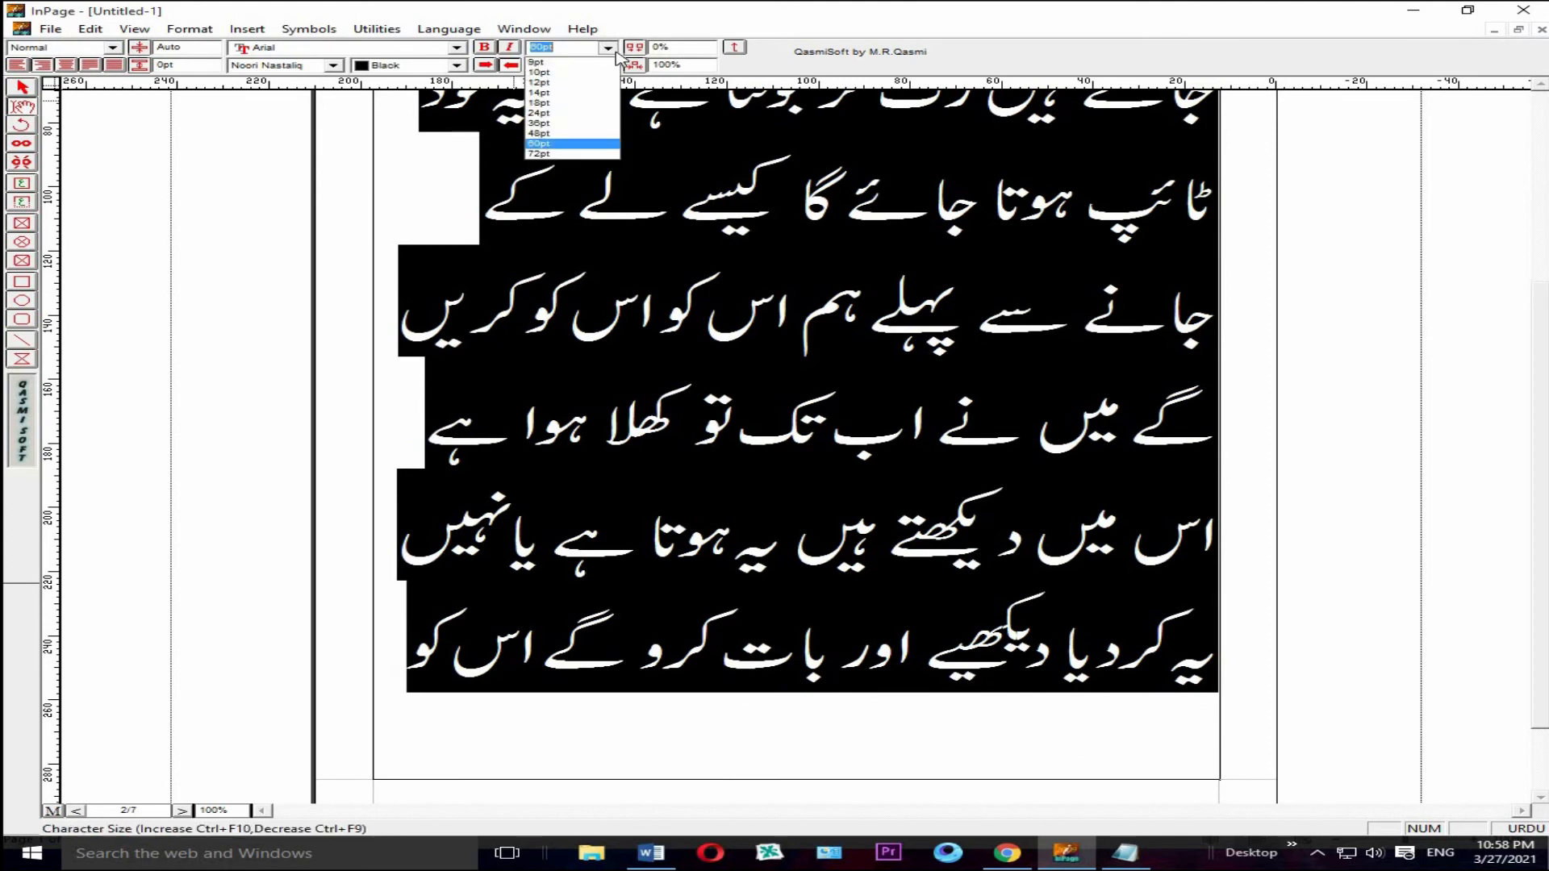
pyautogui.click(595, 114)
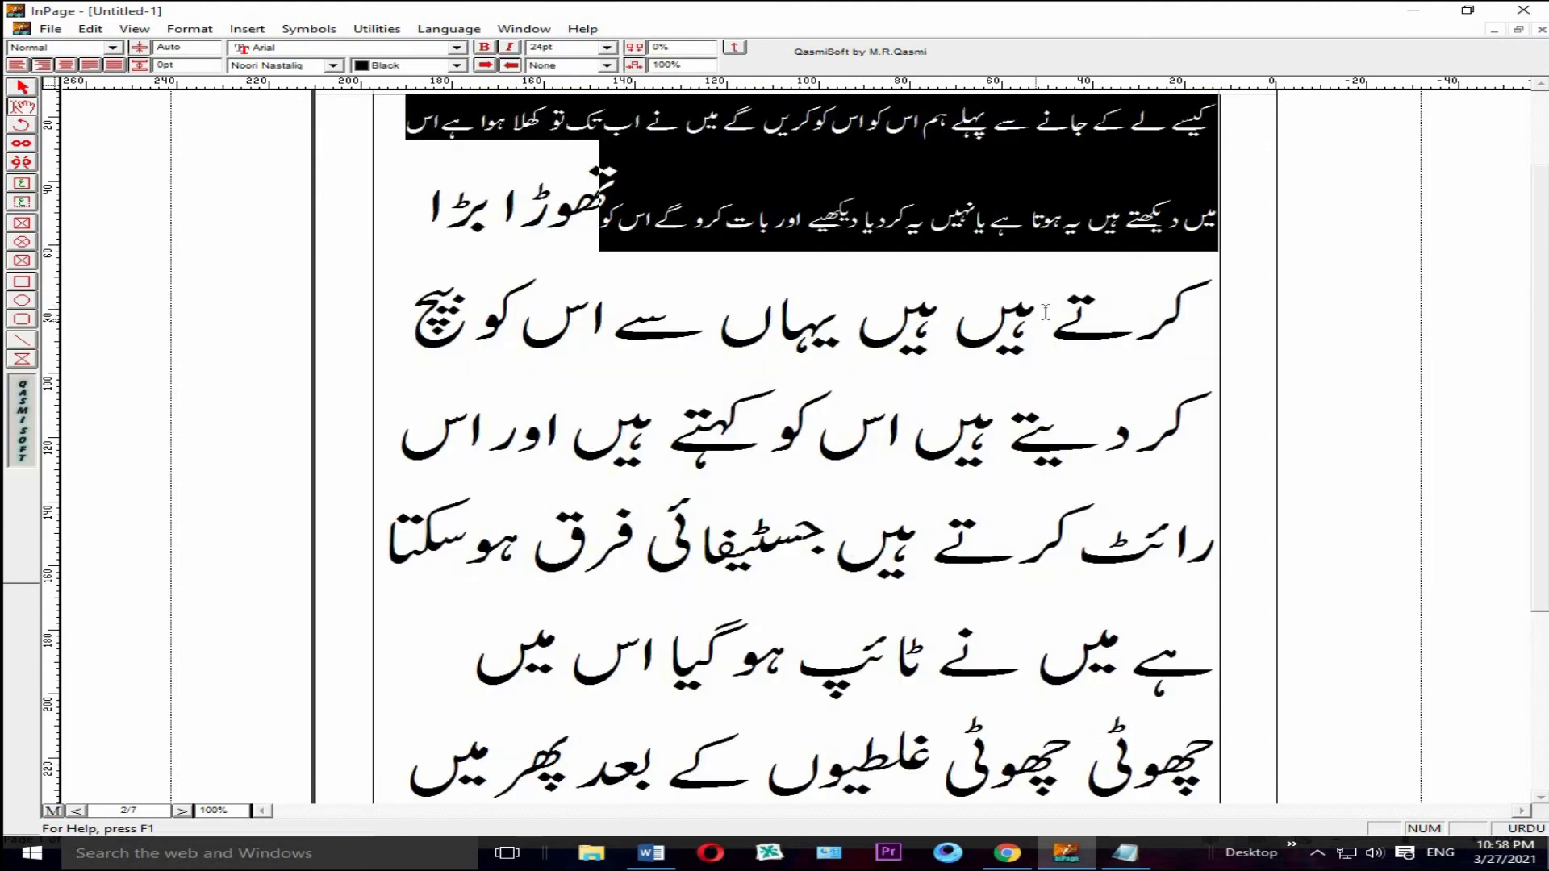
pyautogui.click(617, 230)
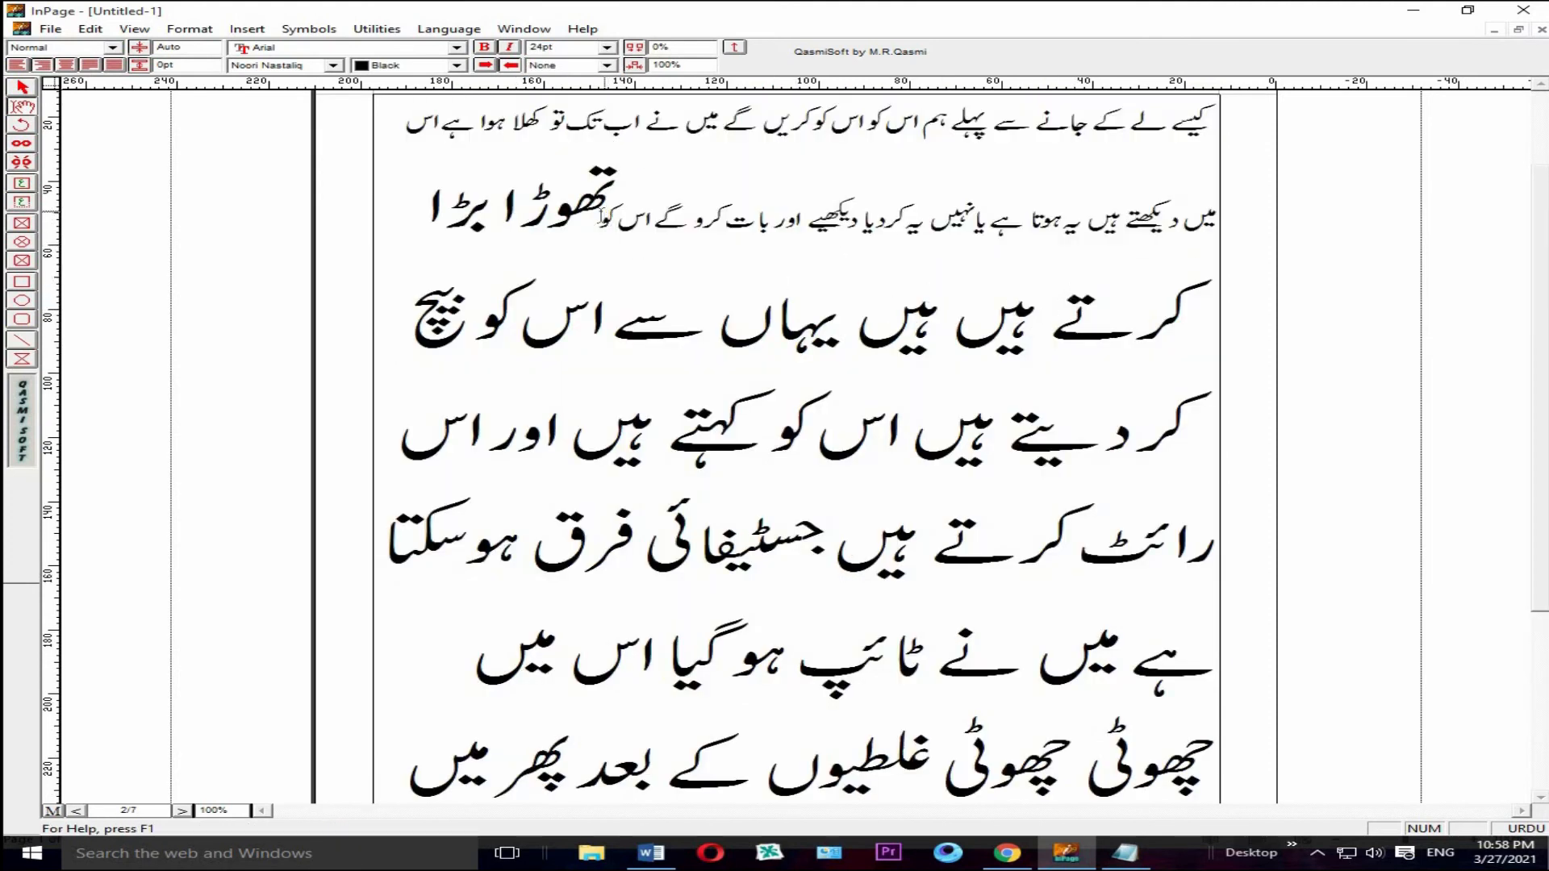
# Step: Set the remaining large lines on page 2, from "تھوڑا بڑا" to "ٹھیک کر سکتے ہیں", to 18 pt
pyautogui.moveTo(599, 226); pyautogui.dragTo(443, 716)
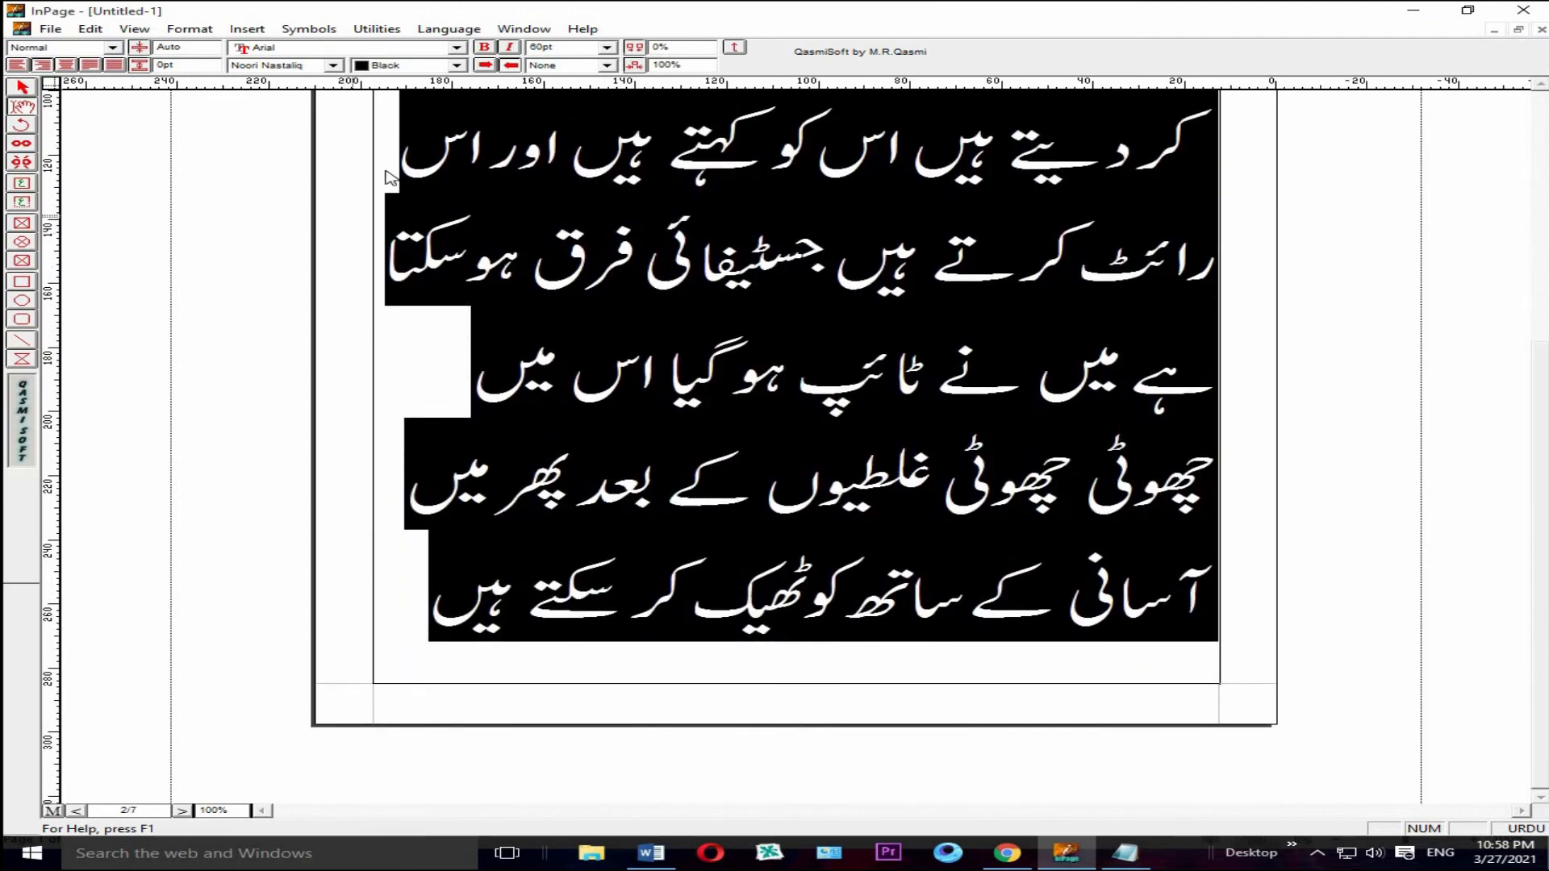
pyautogui.click(606, 47)
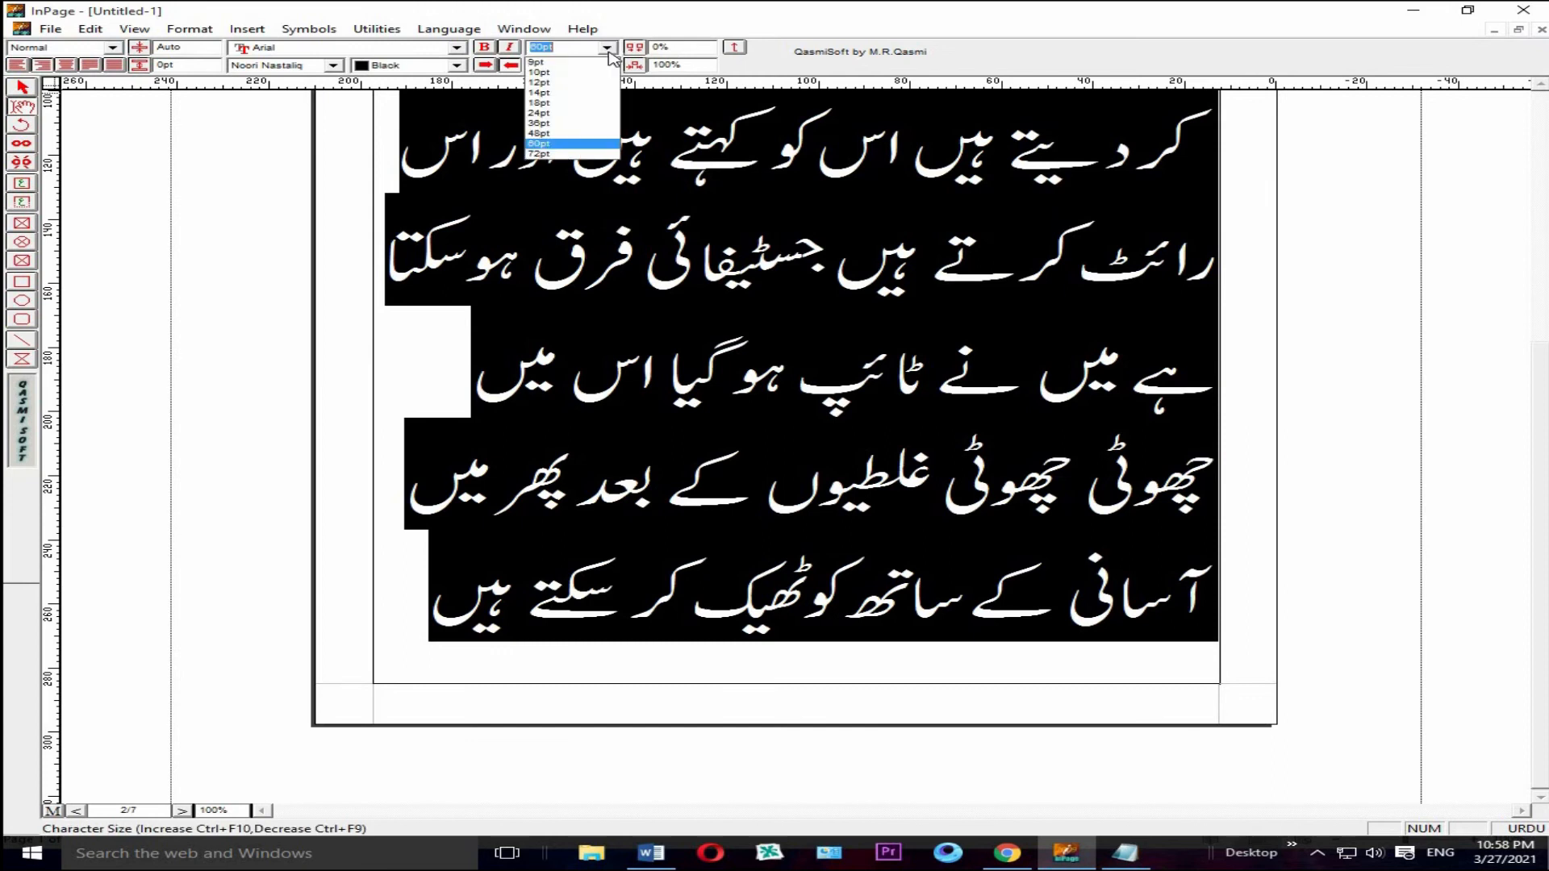
pyautogui.click(578, 105)
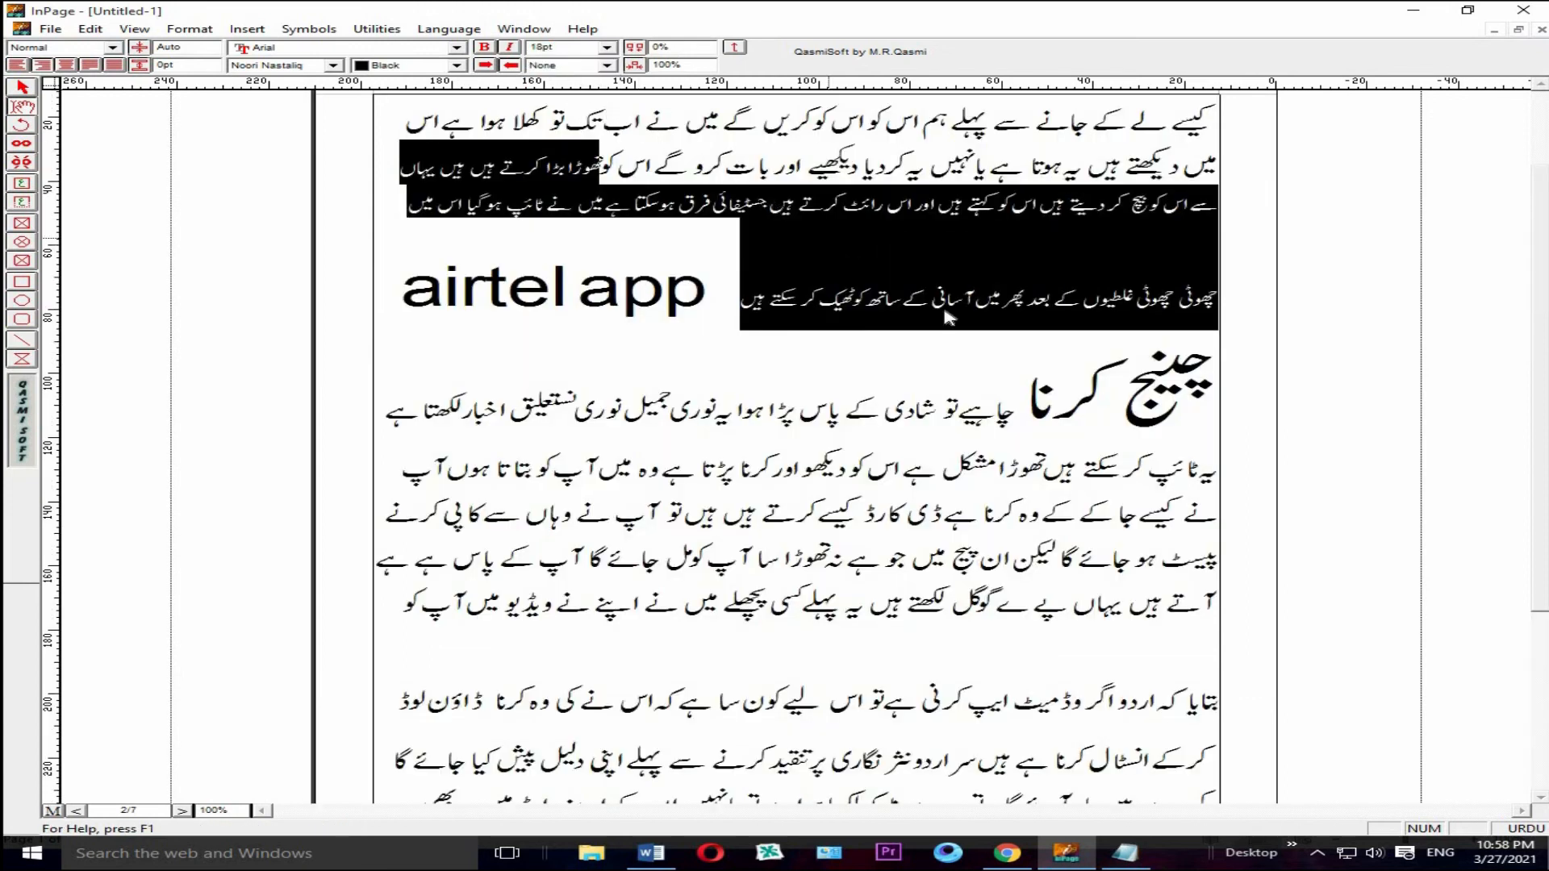
pyautogui.click(981, 339)
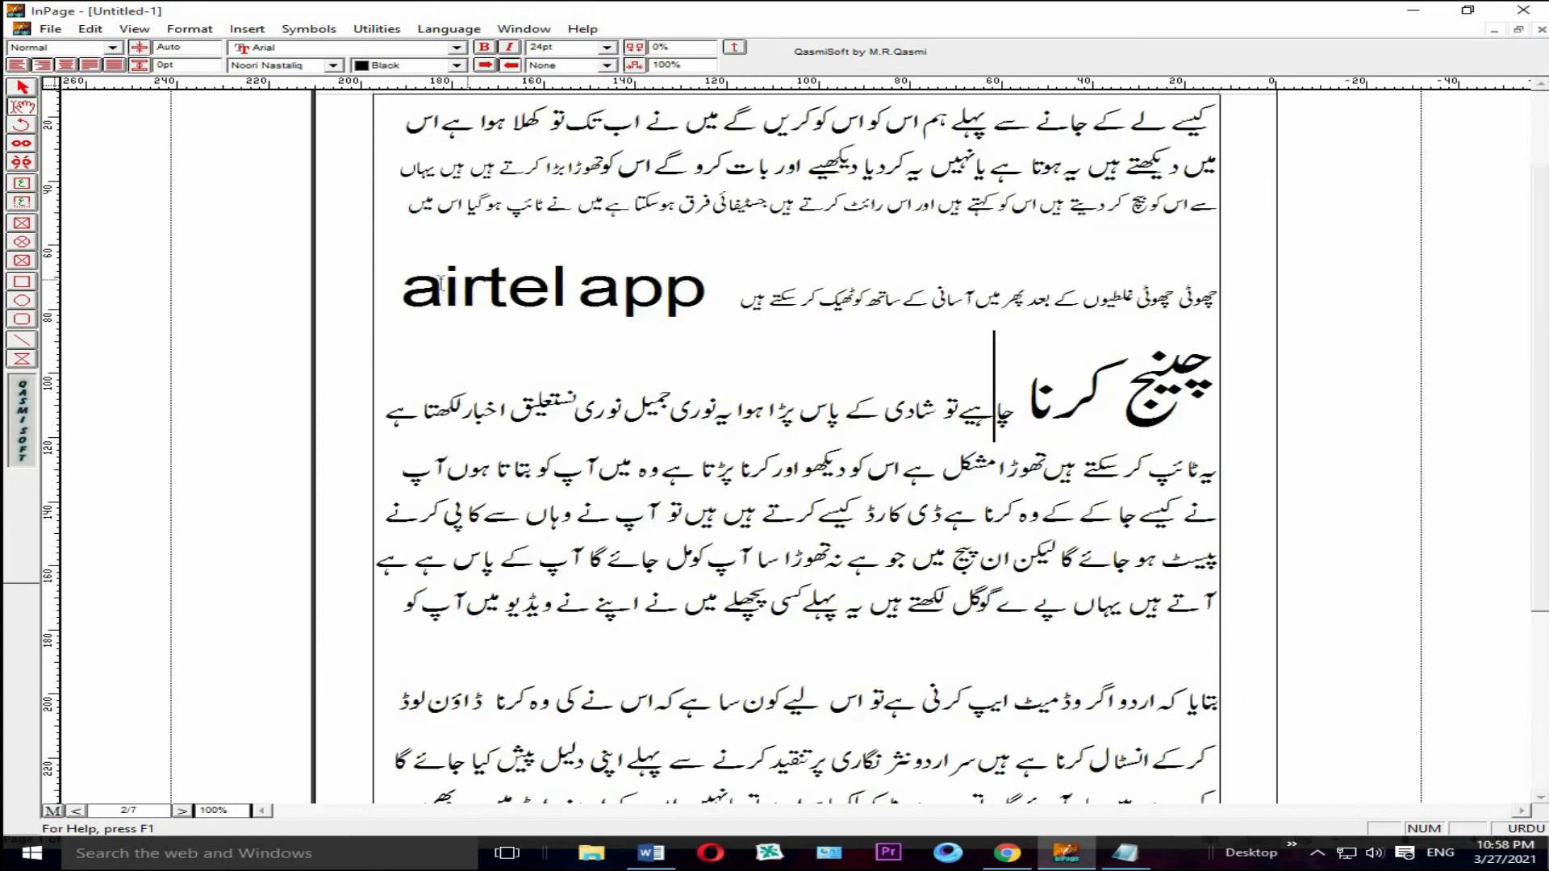
# Step: Delete the oversized "airtel app" and "چینج کرنا" from page 2, along with the leftover large space
pyautogui.moveTo(401, 292); pyautogui.dragTo(516, 282)
pyautogui.press('Delete')
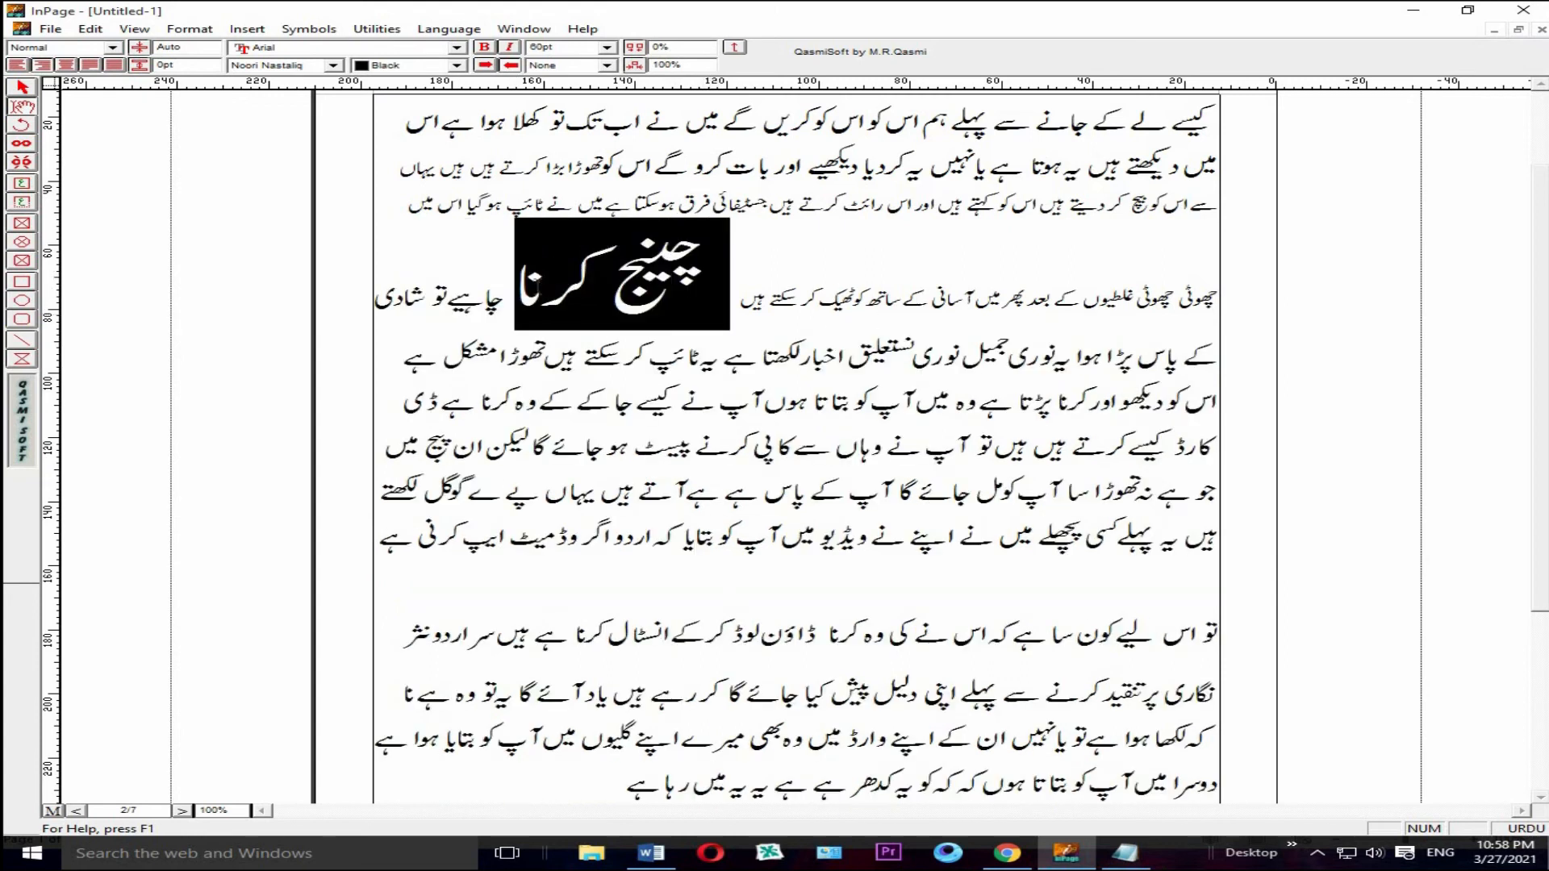
pyautogui.press('Delete')
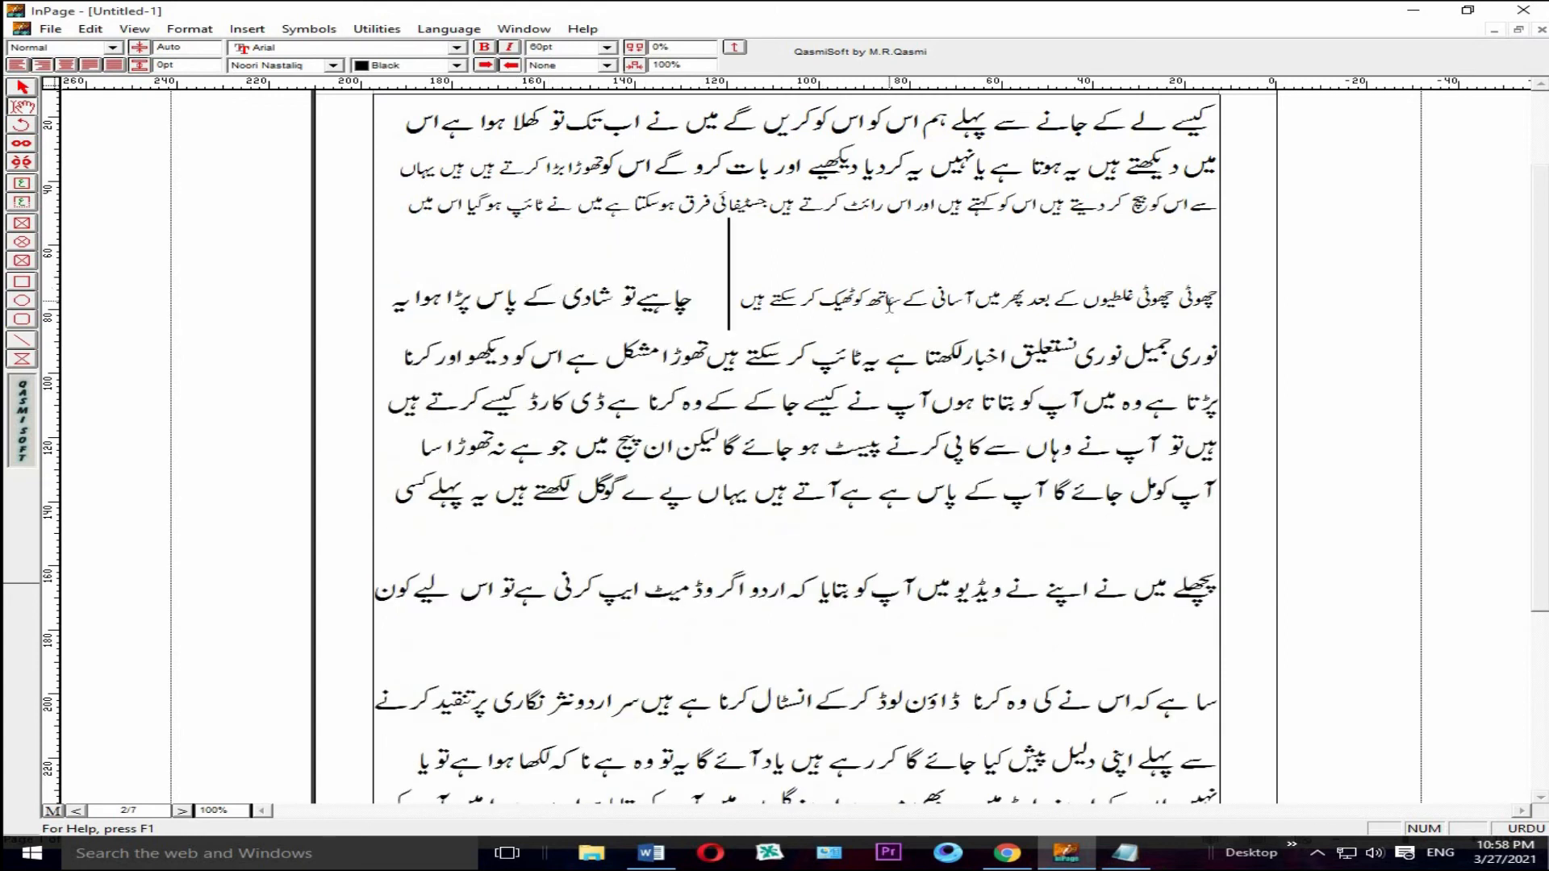
pyautogui.press('Left')
pyautogui.press('BackSpace')
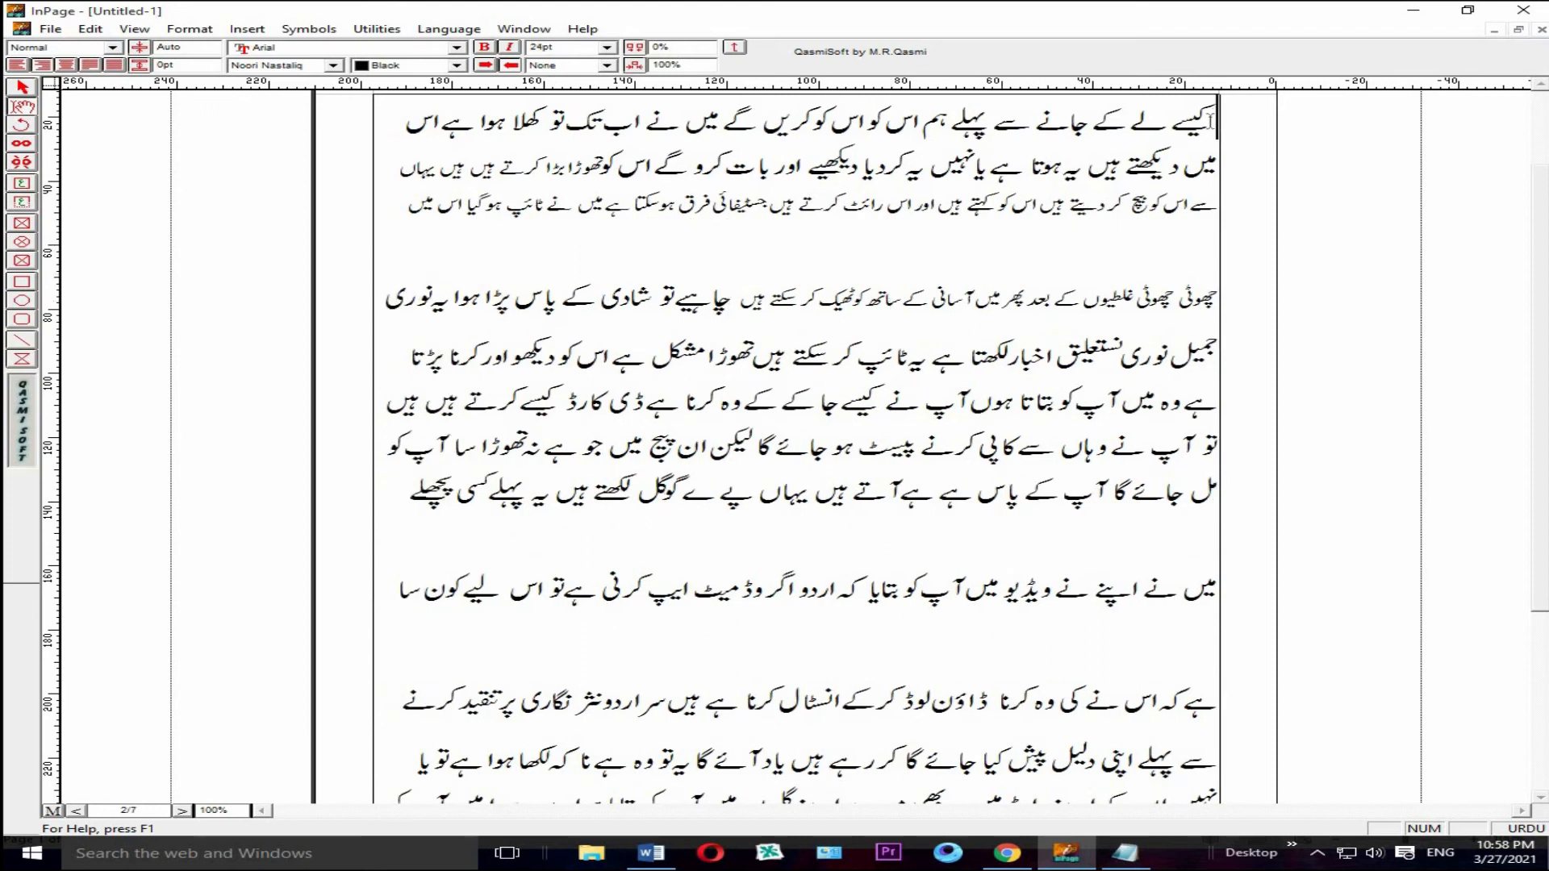
# Step: Set all of the Urdu text on page 2 to a uniform 24 pt and deselect it
pyautogui.moveTo(1215, 109); pyautogui.dragTo(519, 630)
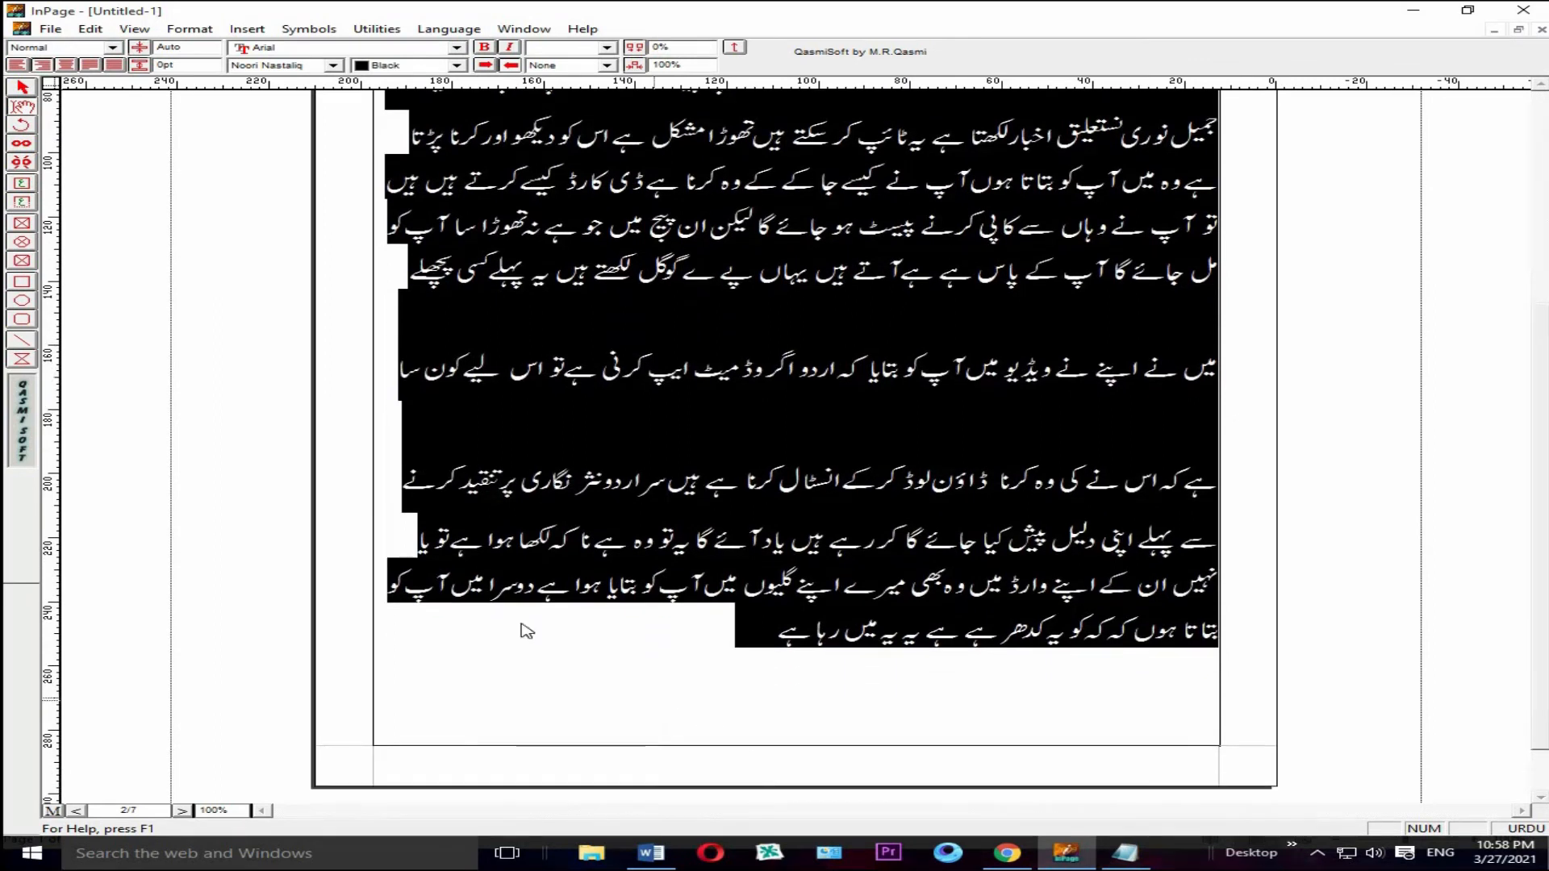
pyautogui.click(606, 47)
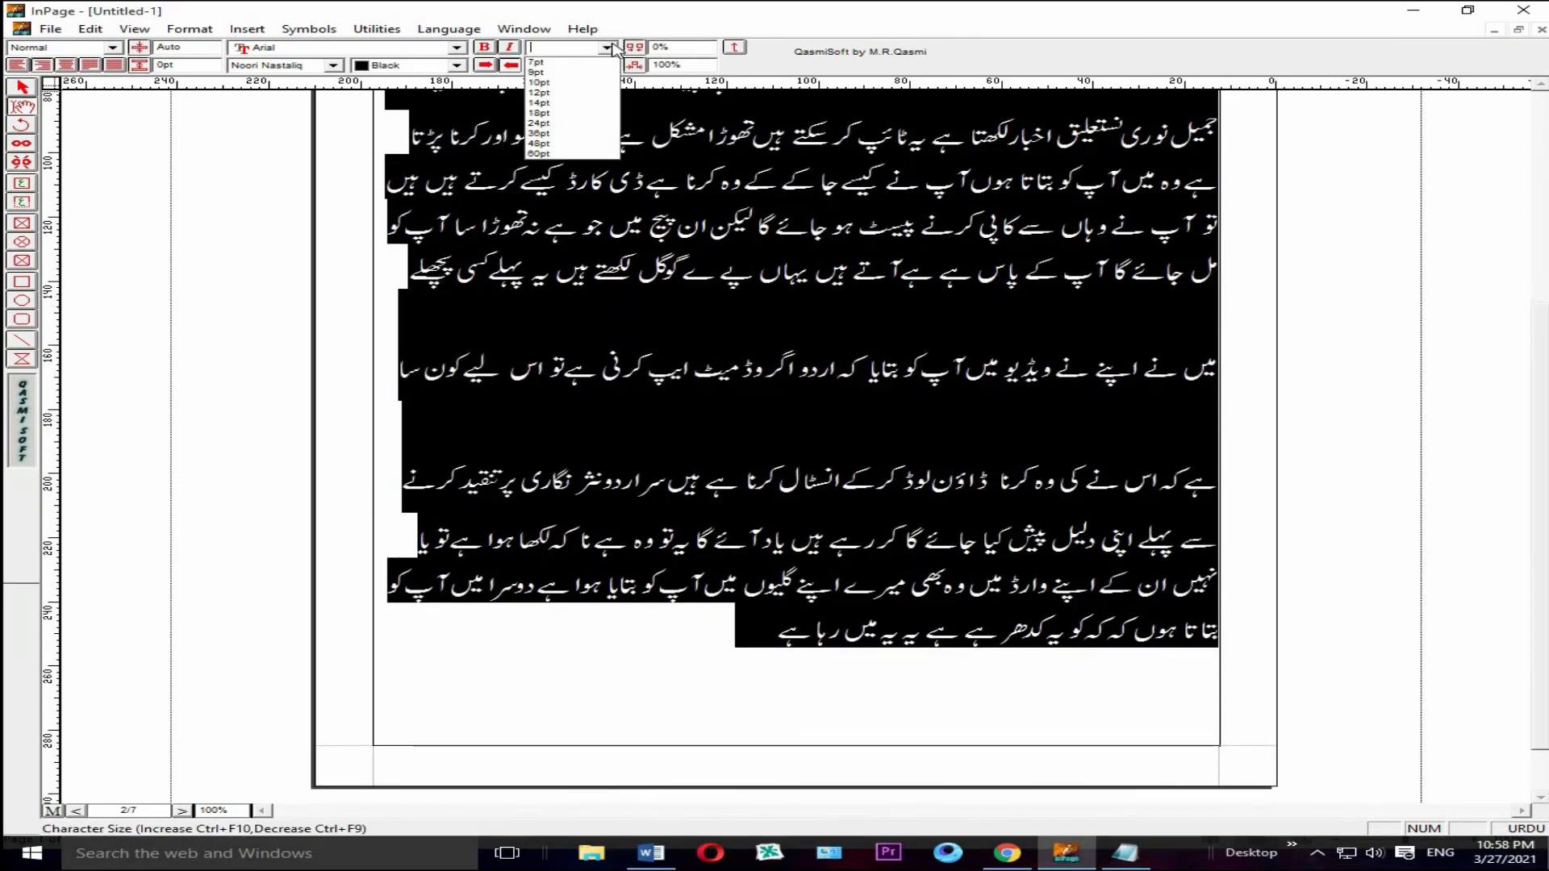
pyautogui.click(539, 122)
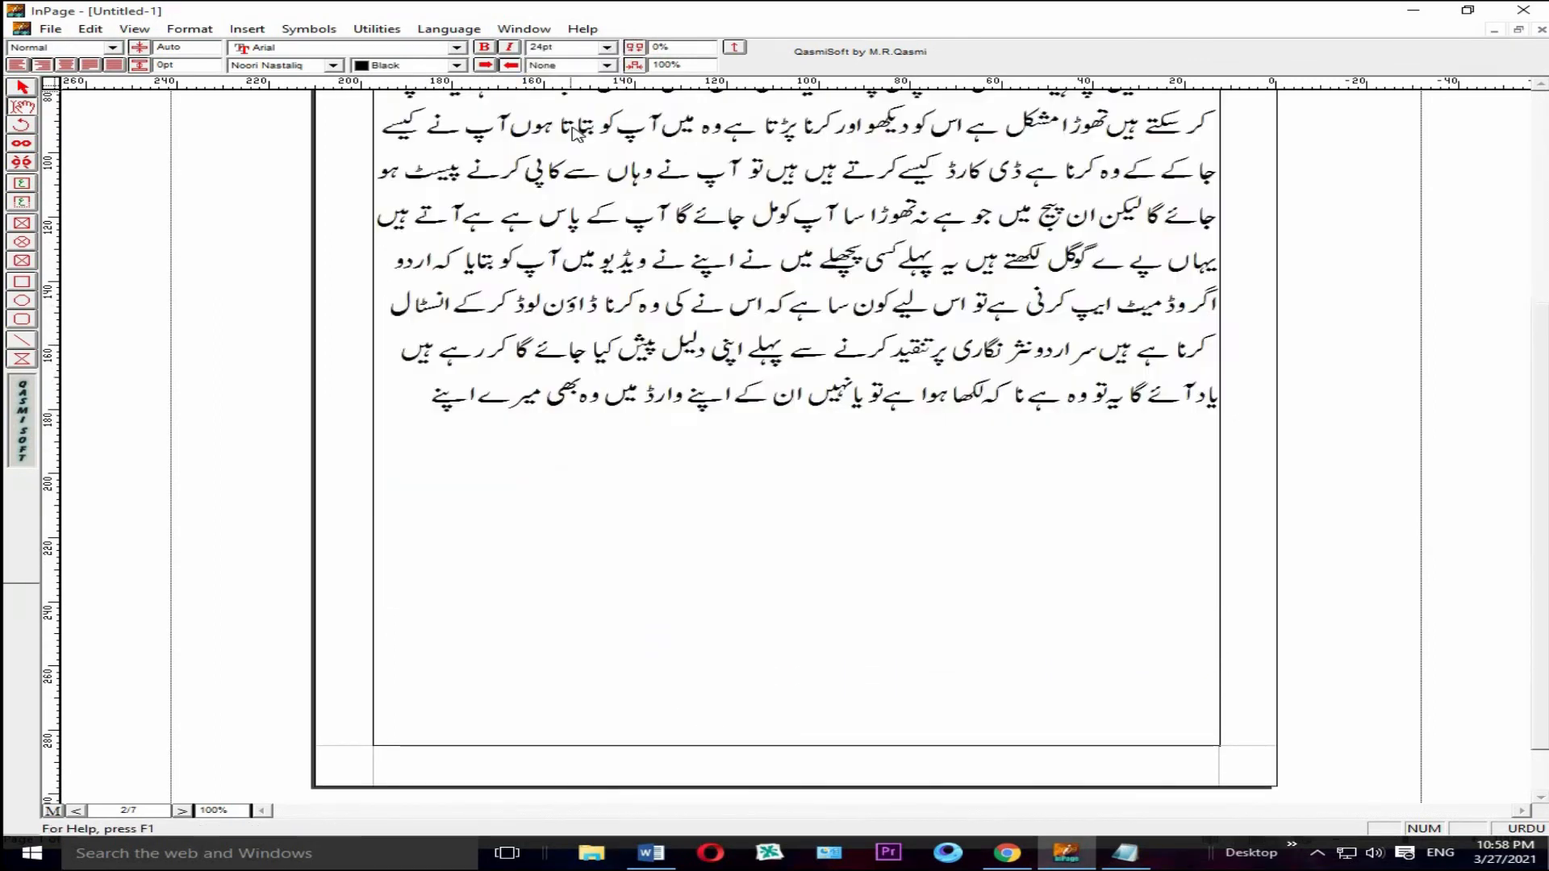
pyautogui.click(910, 294)
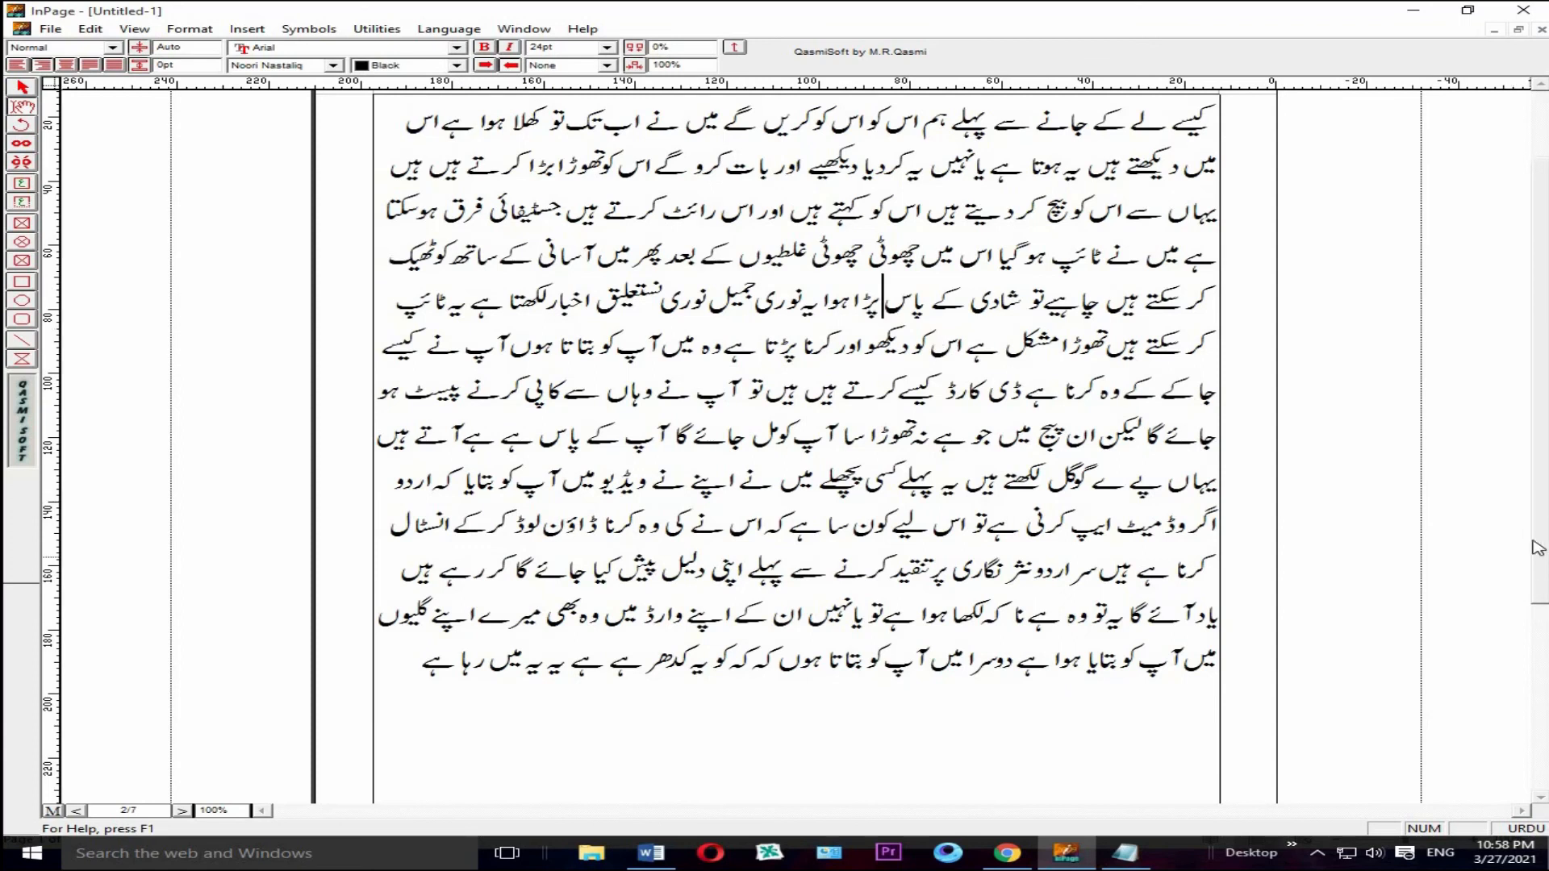
# Step: Set the large lines on page 1, from the second line "کا کا ٹھیک ہیں" to "بول کر ٹائپ کر سکتے ہیں", to 24 pt
pyautogui.scroll(3, 1538, 557)
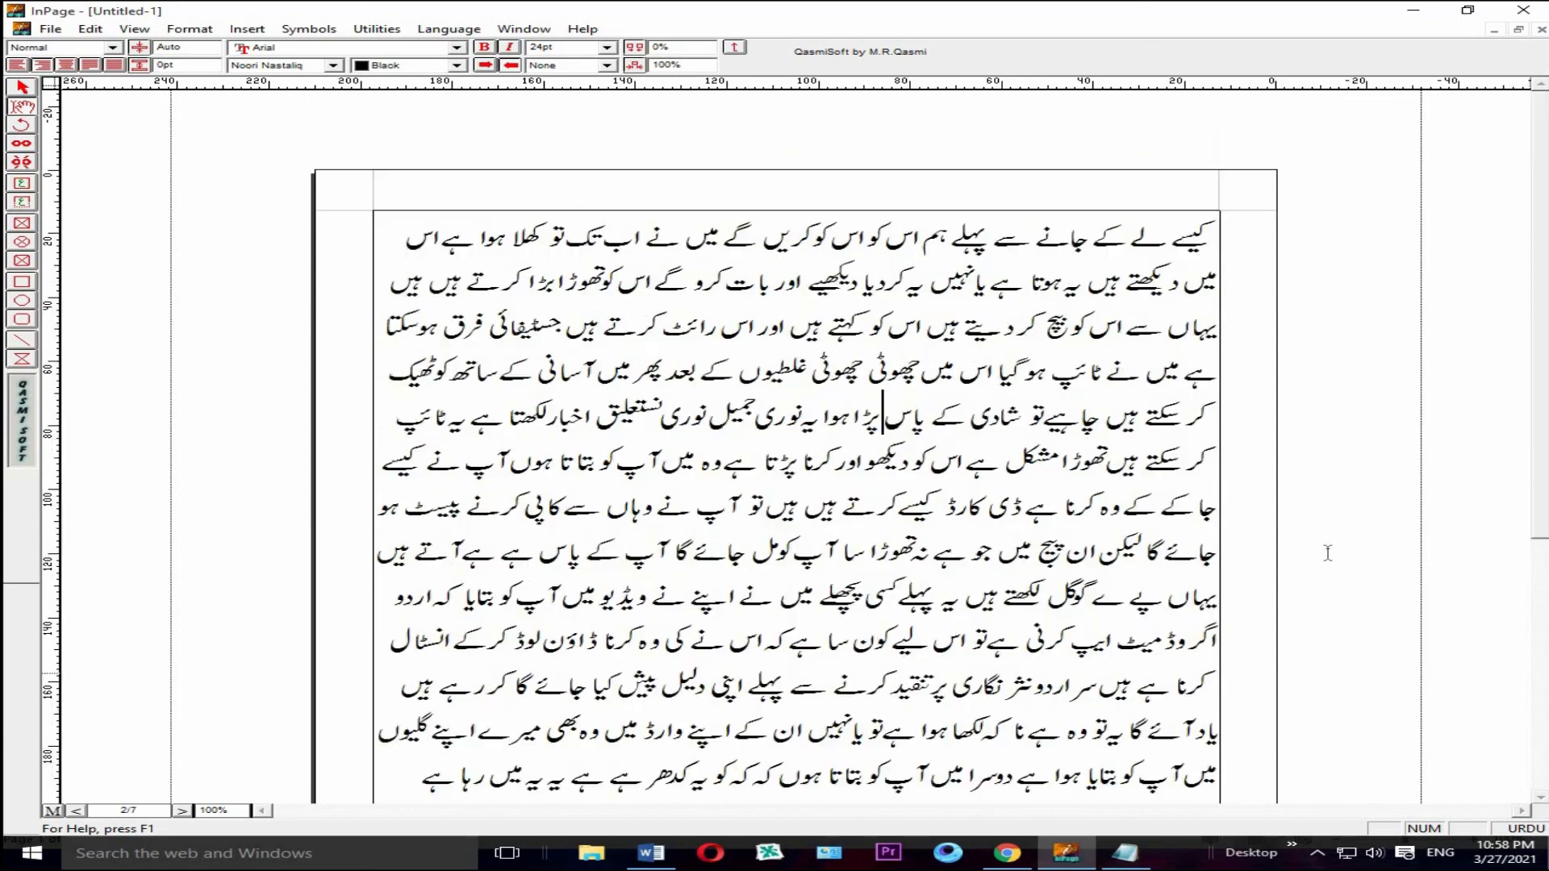
pyautogui.click(188, 811)
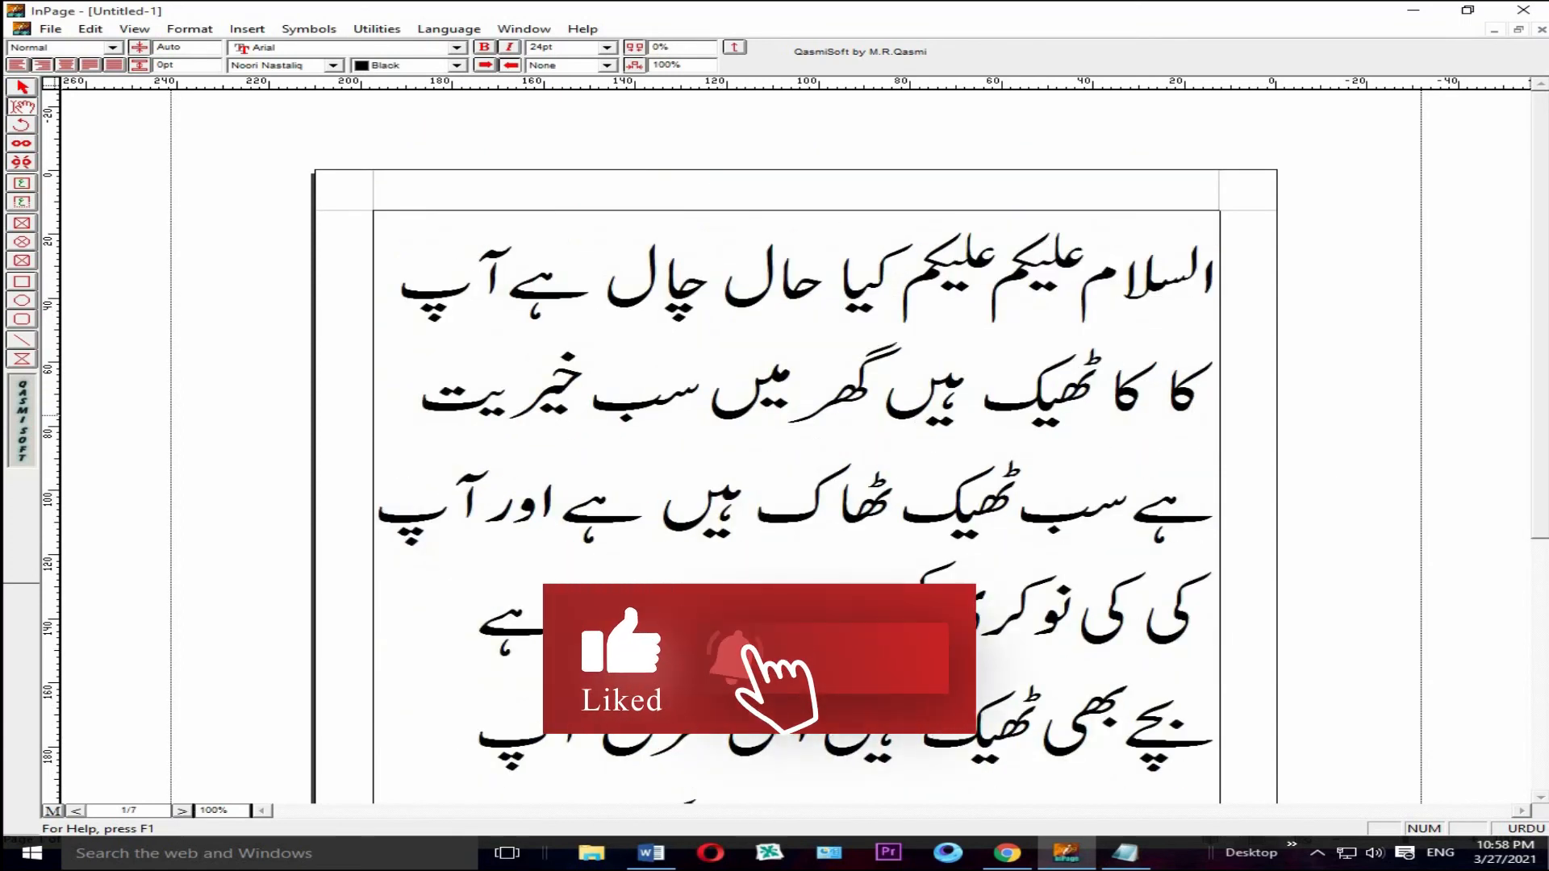
pyautogui.moveTo(1545, 371); pyautogui.dragTo(1544, 552)
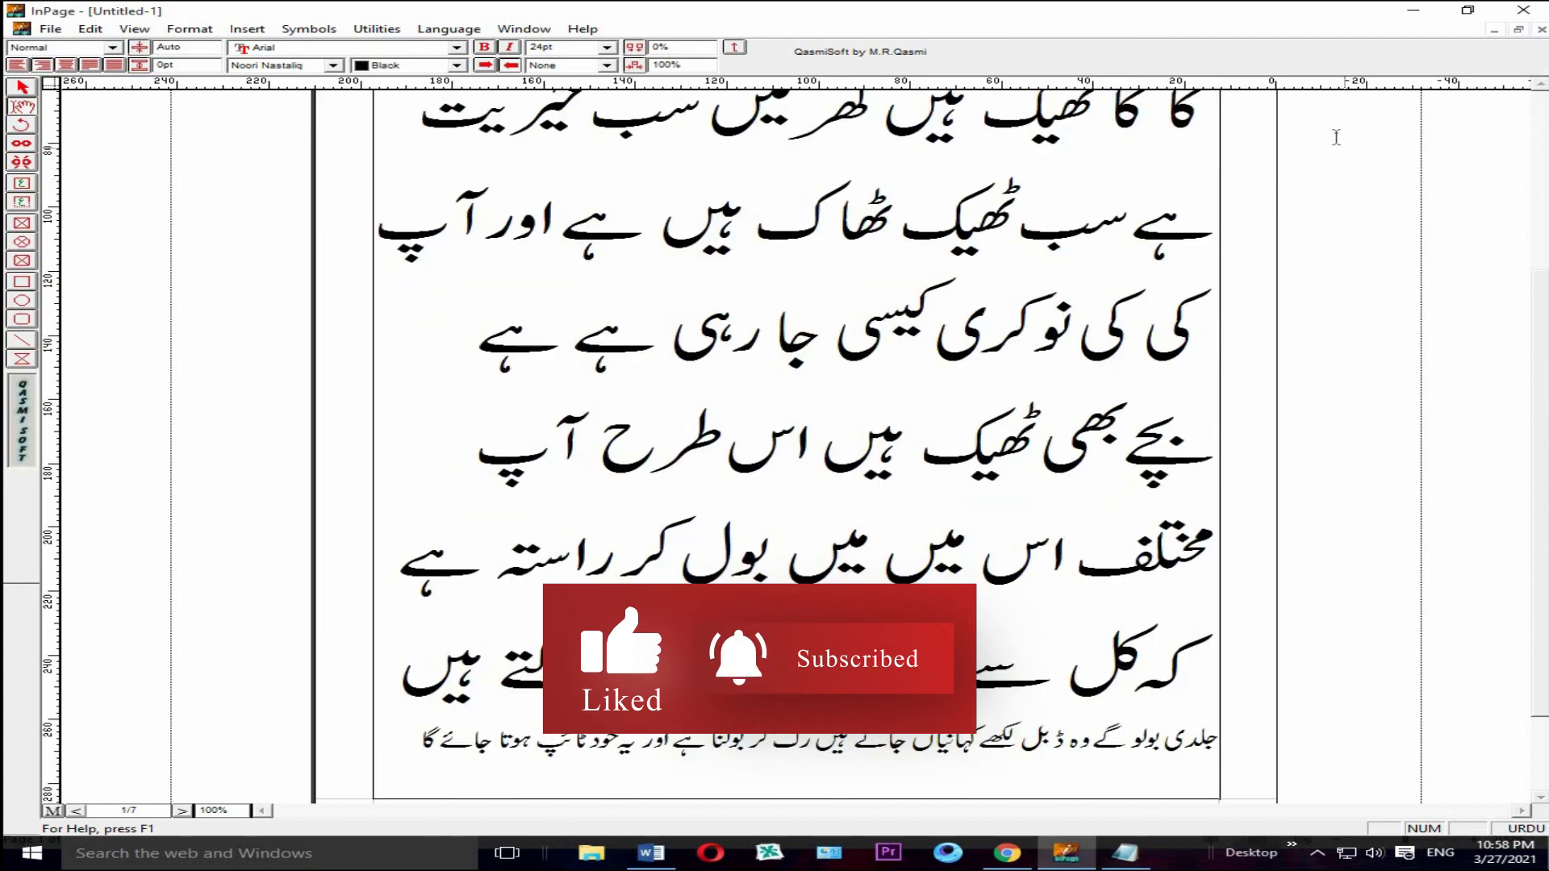
pyautogui.moveTo(1211, 118); pyautogui.dragTo(403, 702)
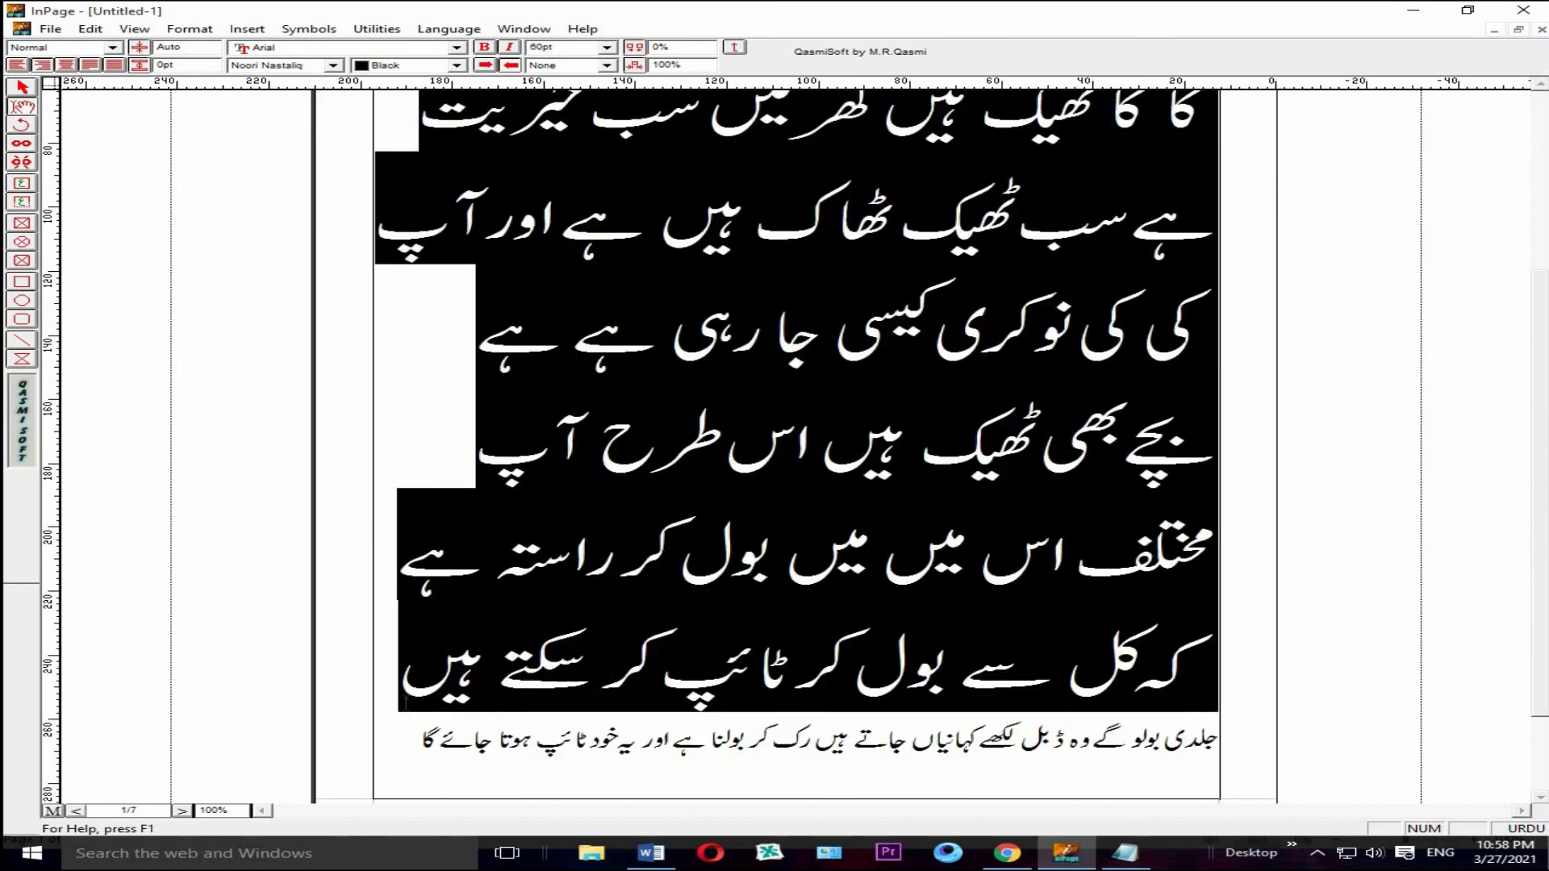
pyautogui.click(605, 48)
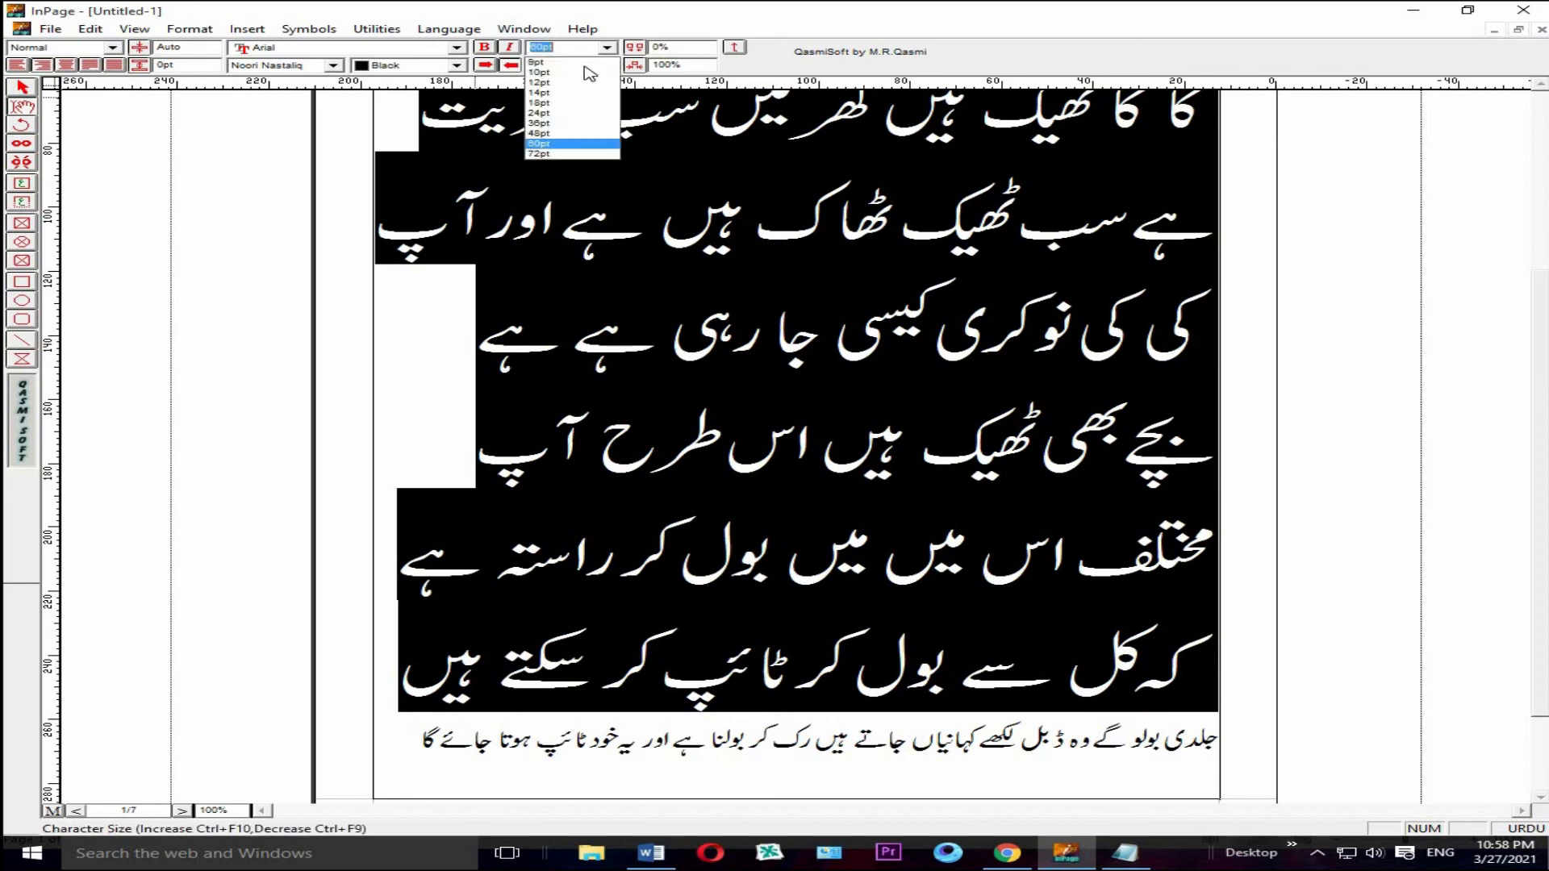
pyautogui.click(569, 113)
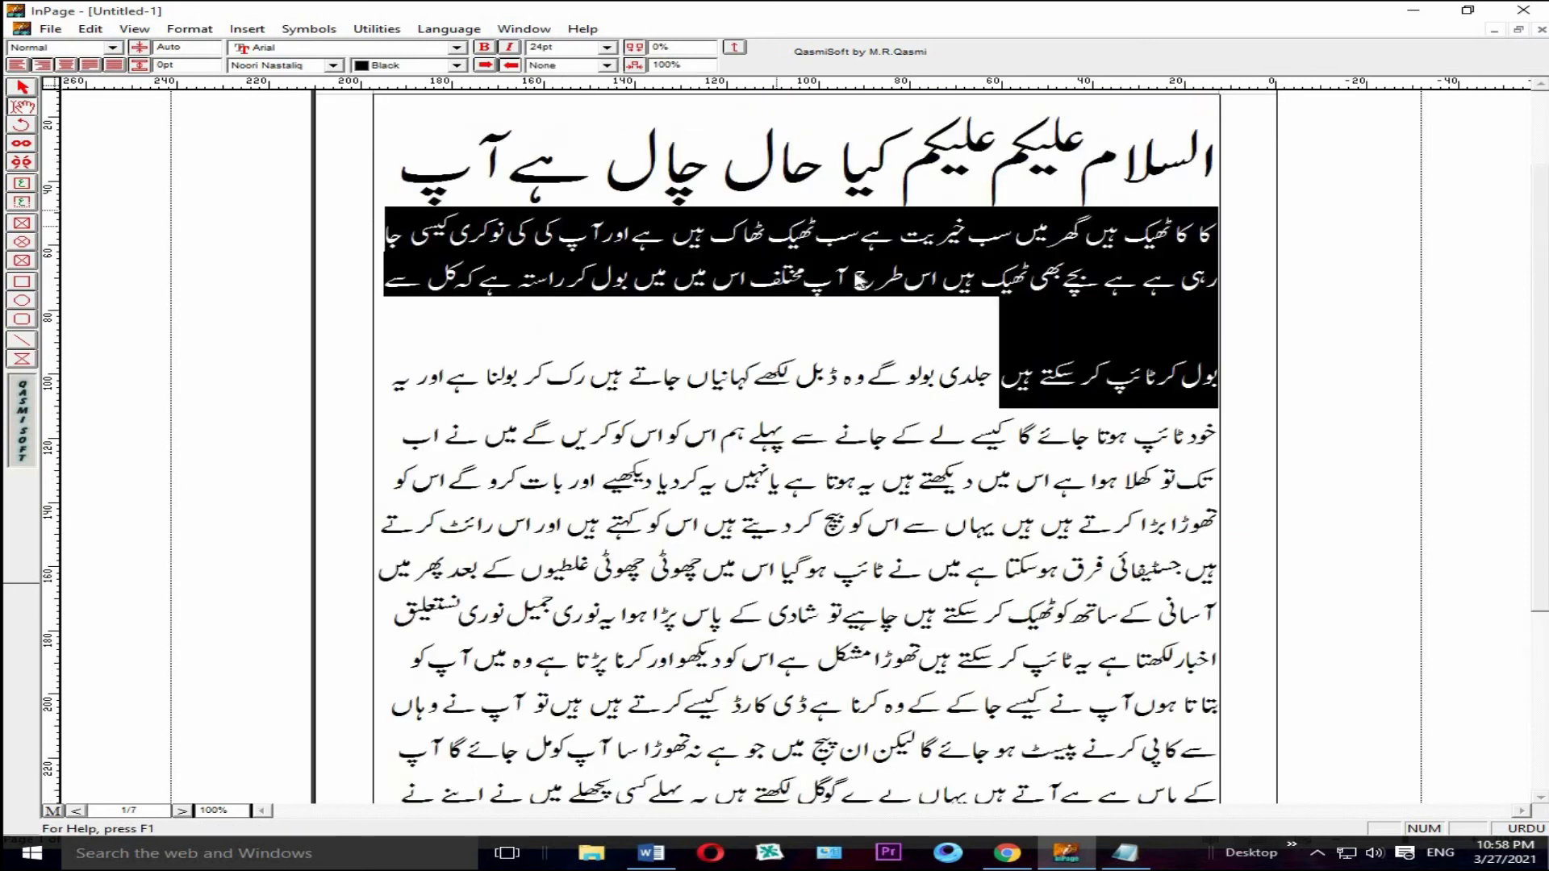
pyautogui.click(892, 304)
# Step: Set the remaining large first line on page 1, "السلام علیکم", to 24 pt and deselect it
pyautogui.click(1212, 164)
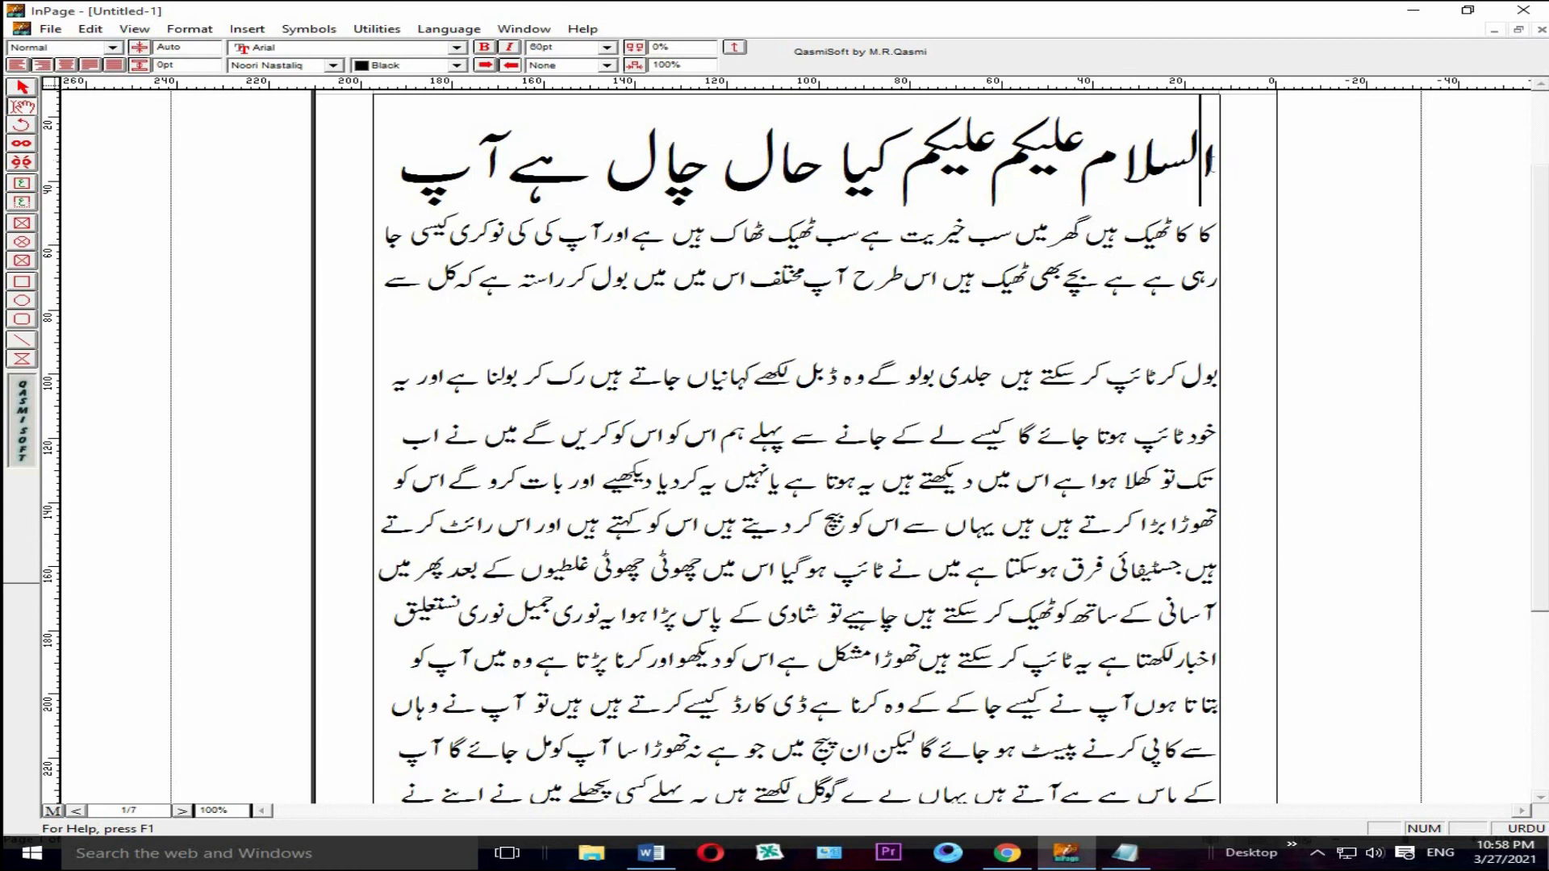
pyautogui.moveTo(1213, 164); pyautogui.dragTo(272, 187)
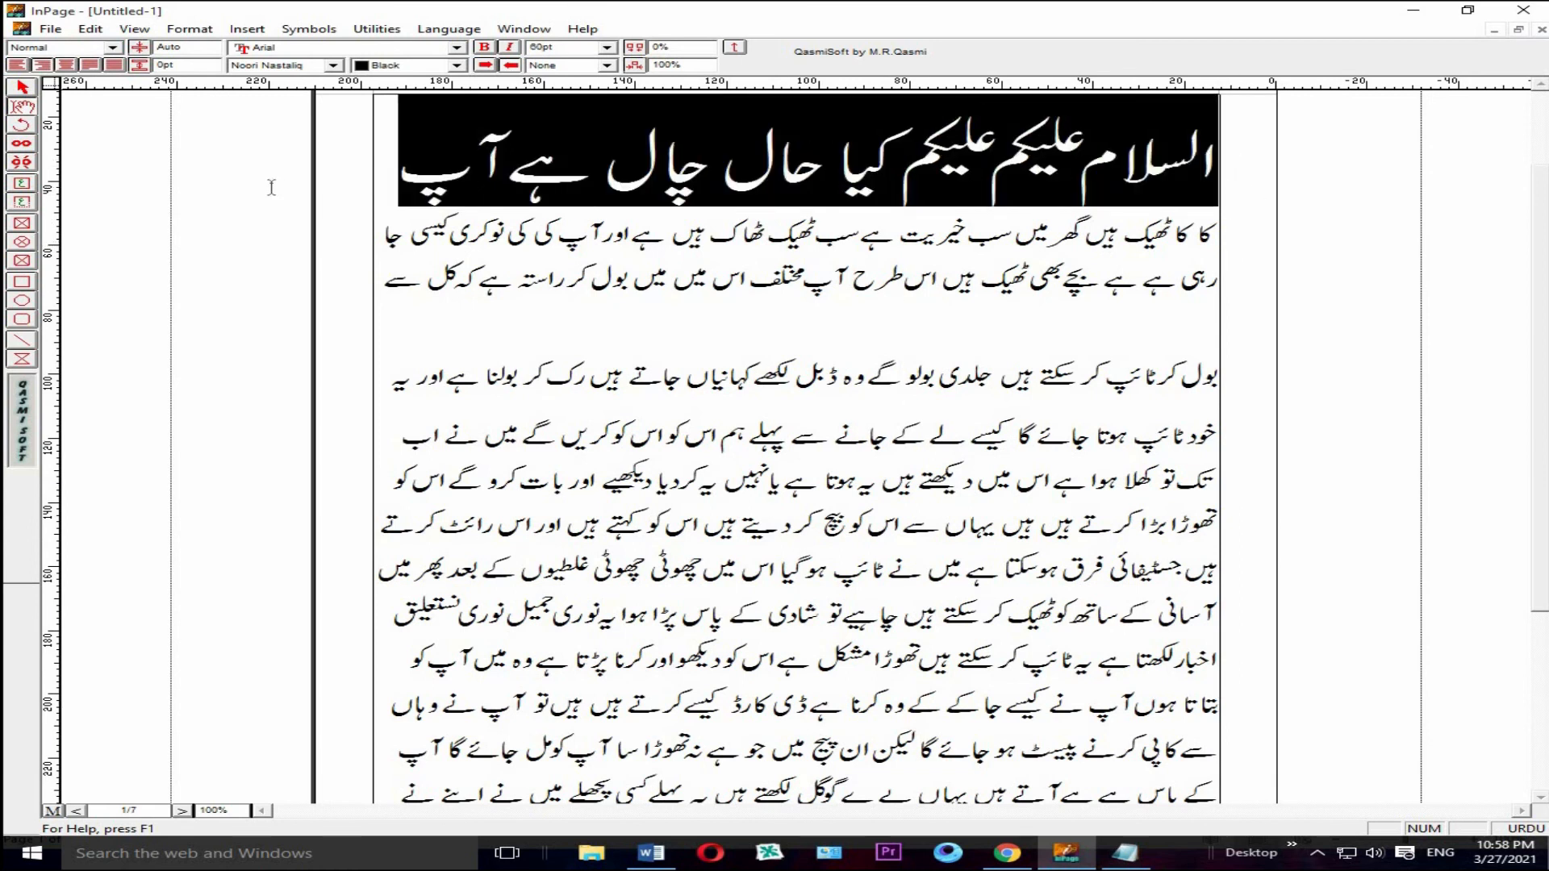
pyautogui.click(607, 47)
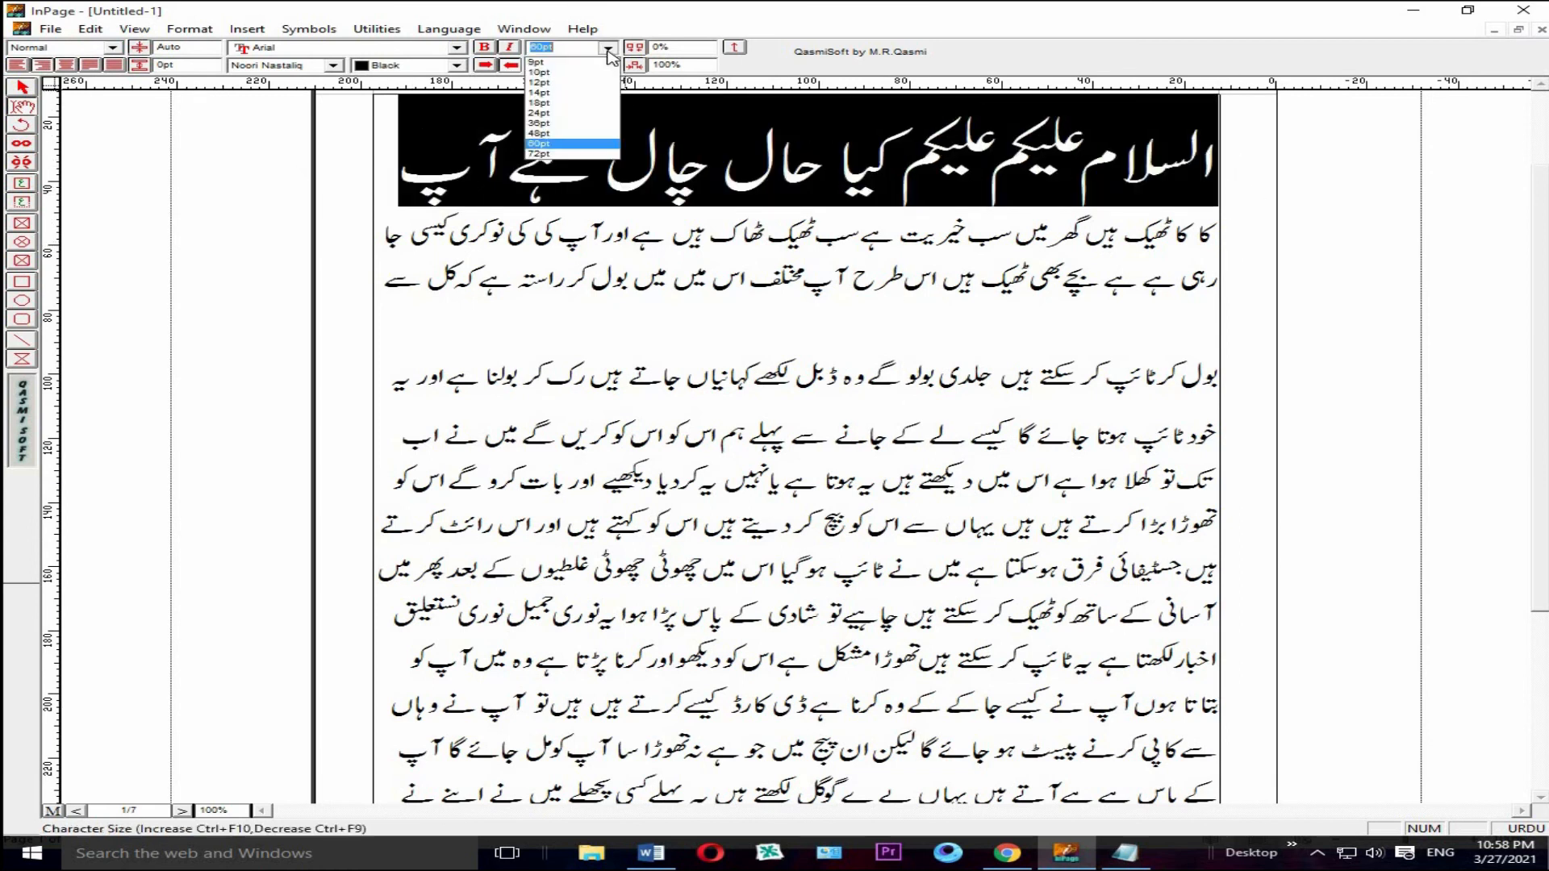
pyautogui.click(562, 115)
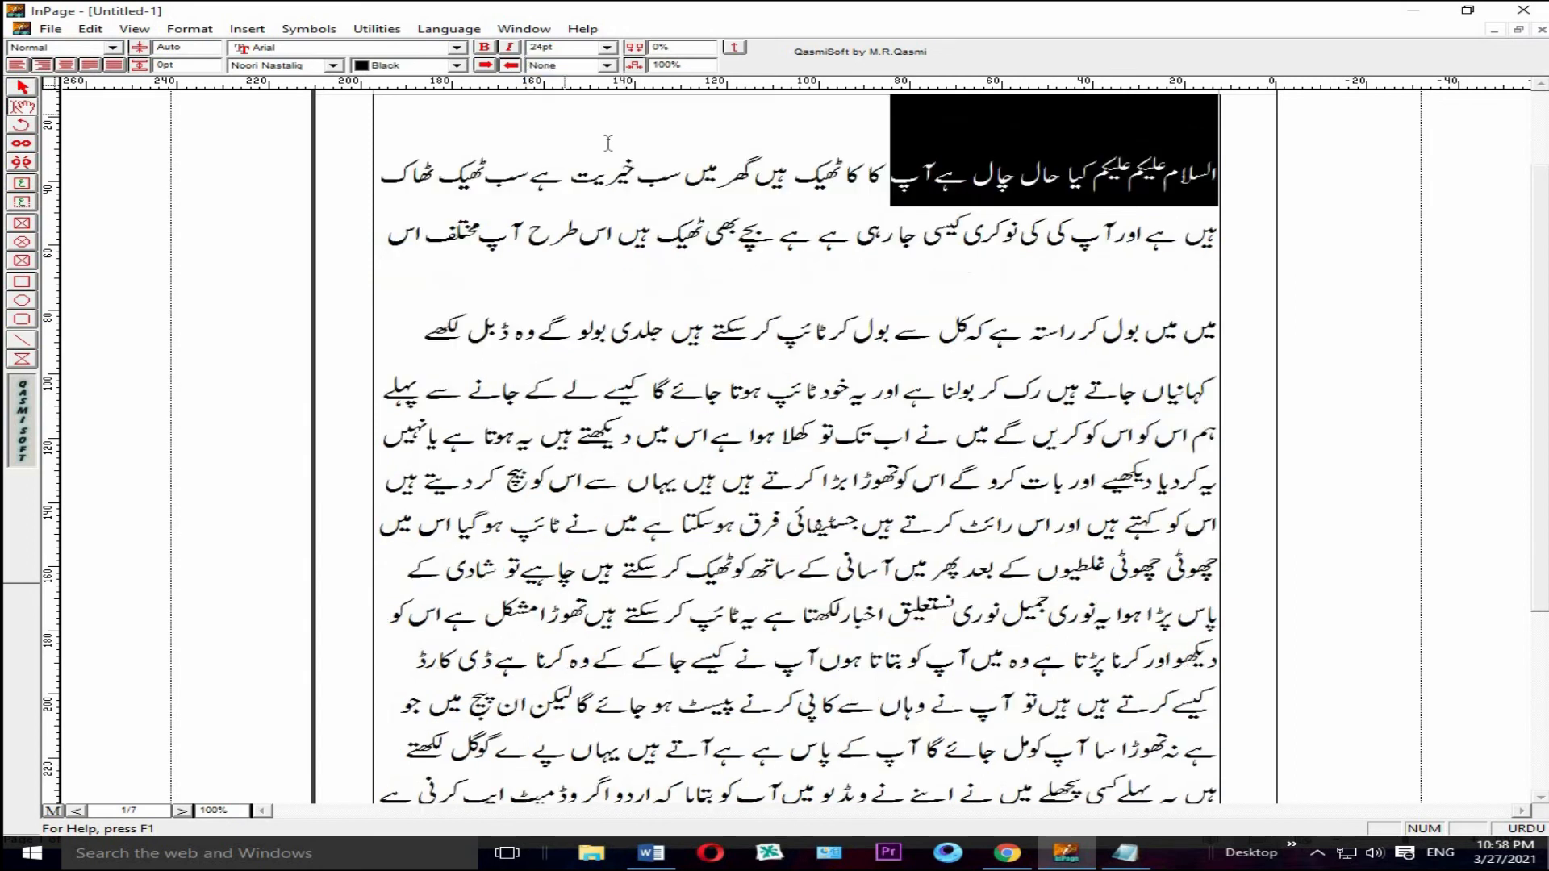
pyautogui.click(956, 308)
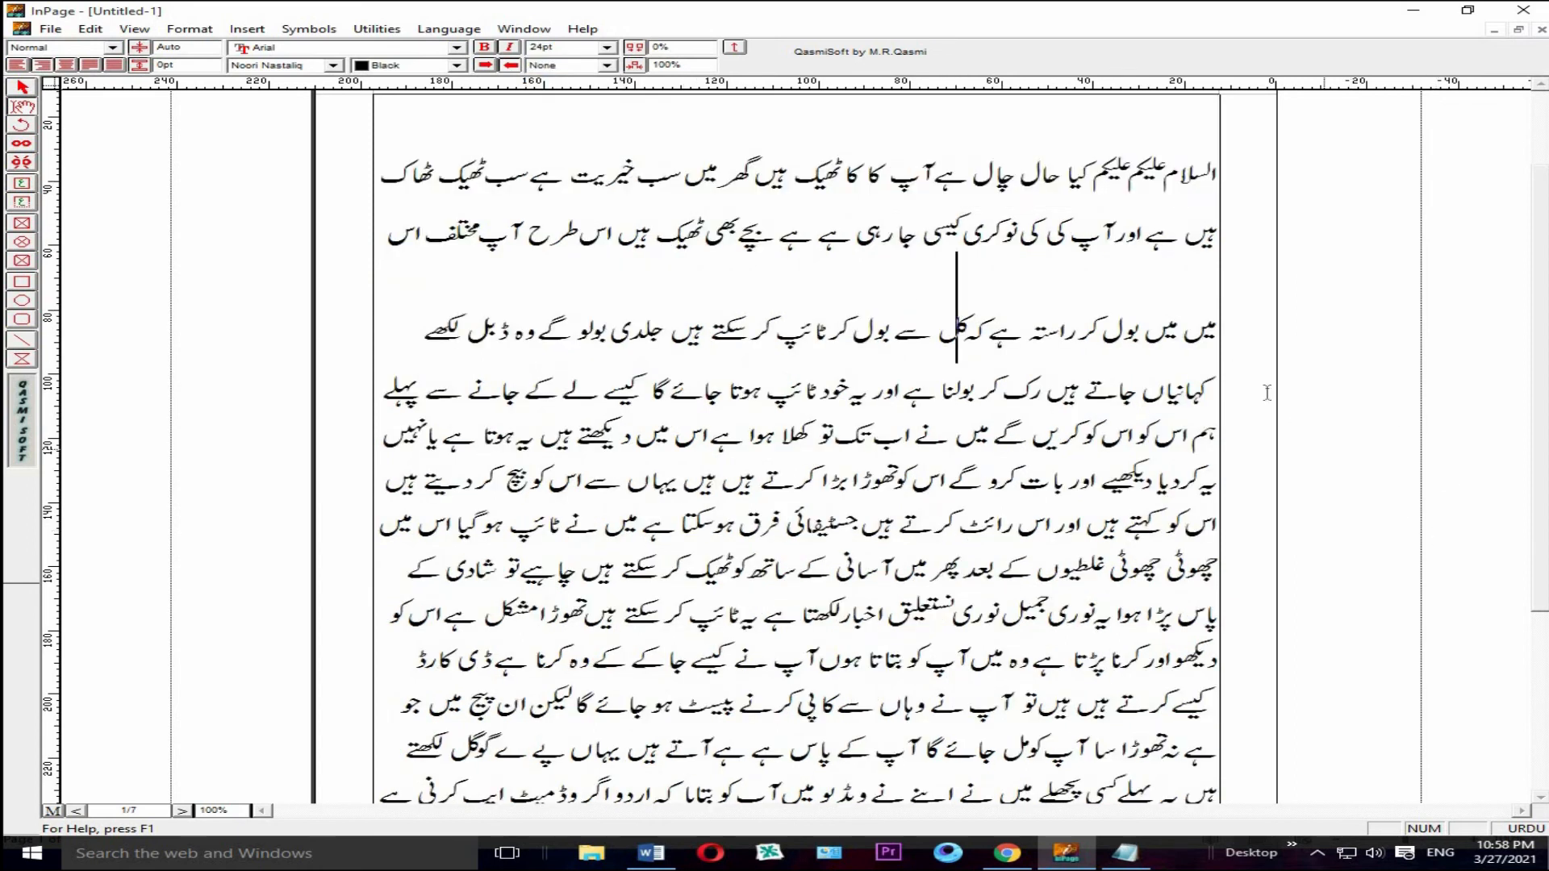
pyautogui.click(1179, 290)
pyautogui.moveTo(1543, 445); pyautogui.dragTo(1537, 281)
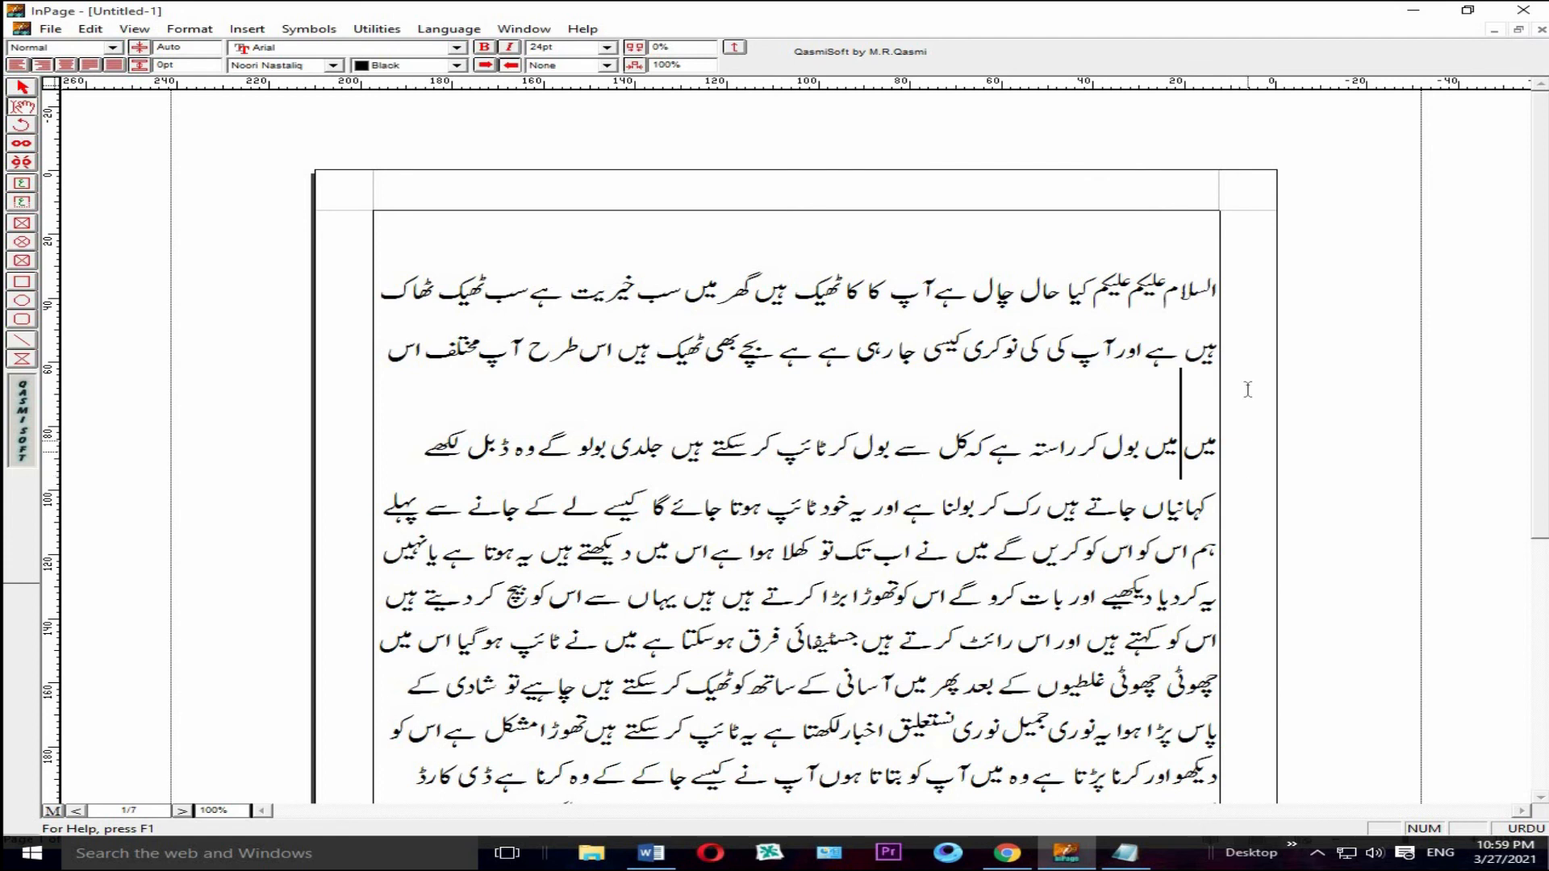
pyautogui.moveTo(1543, 359); pyautogui.dragTo(1538, 606)
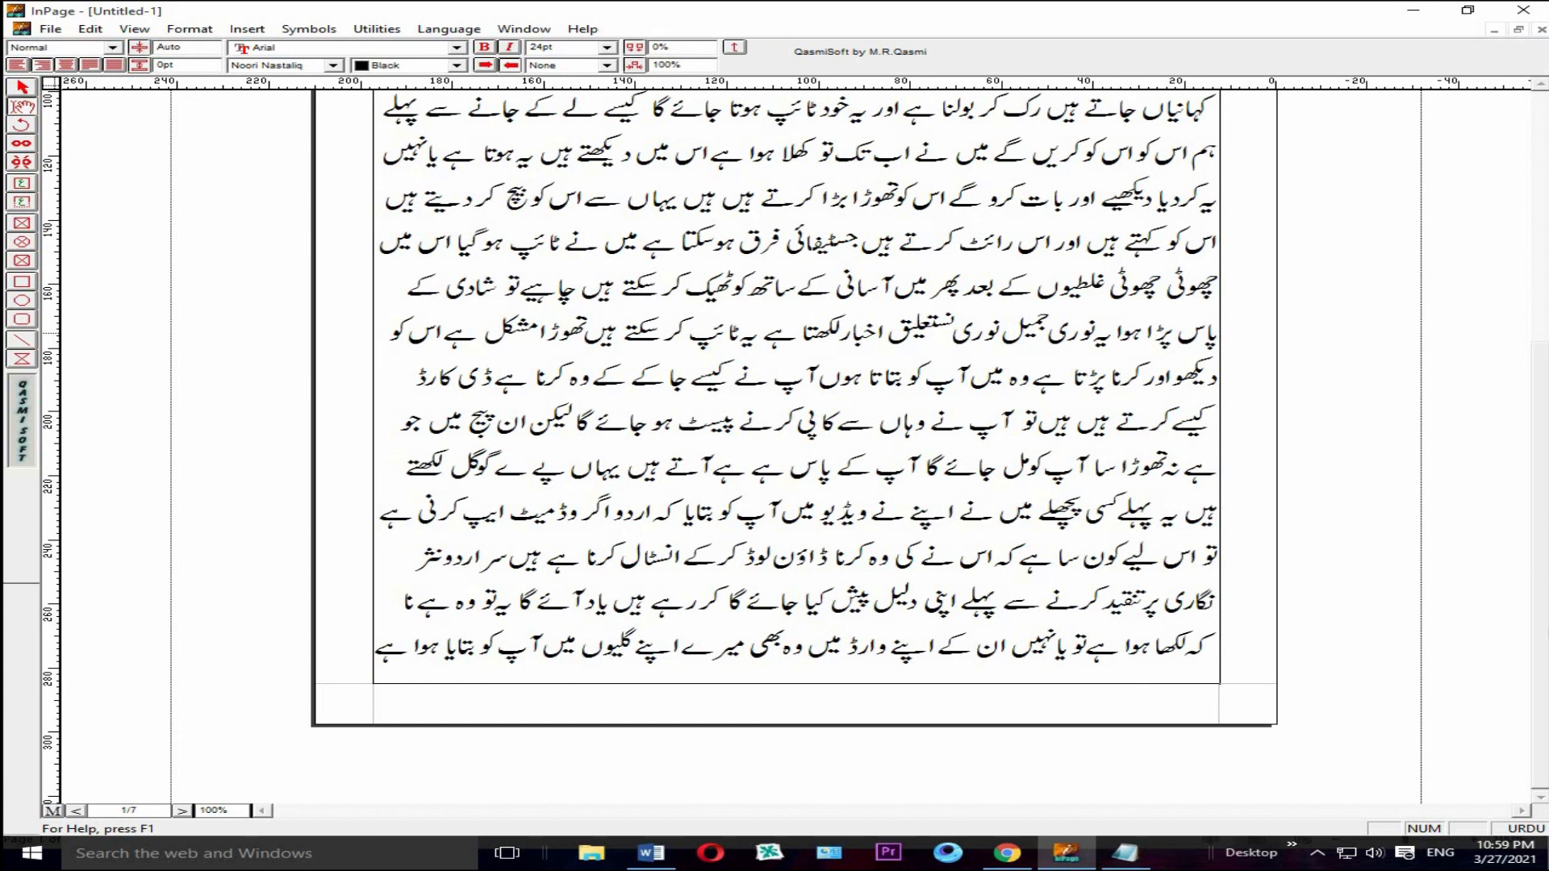
pyautogui.moveTo(1543, 663); pyautogui.dragTo(1540, 400)
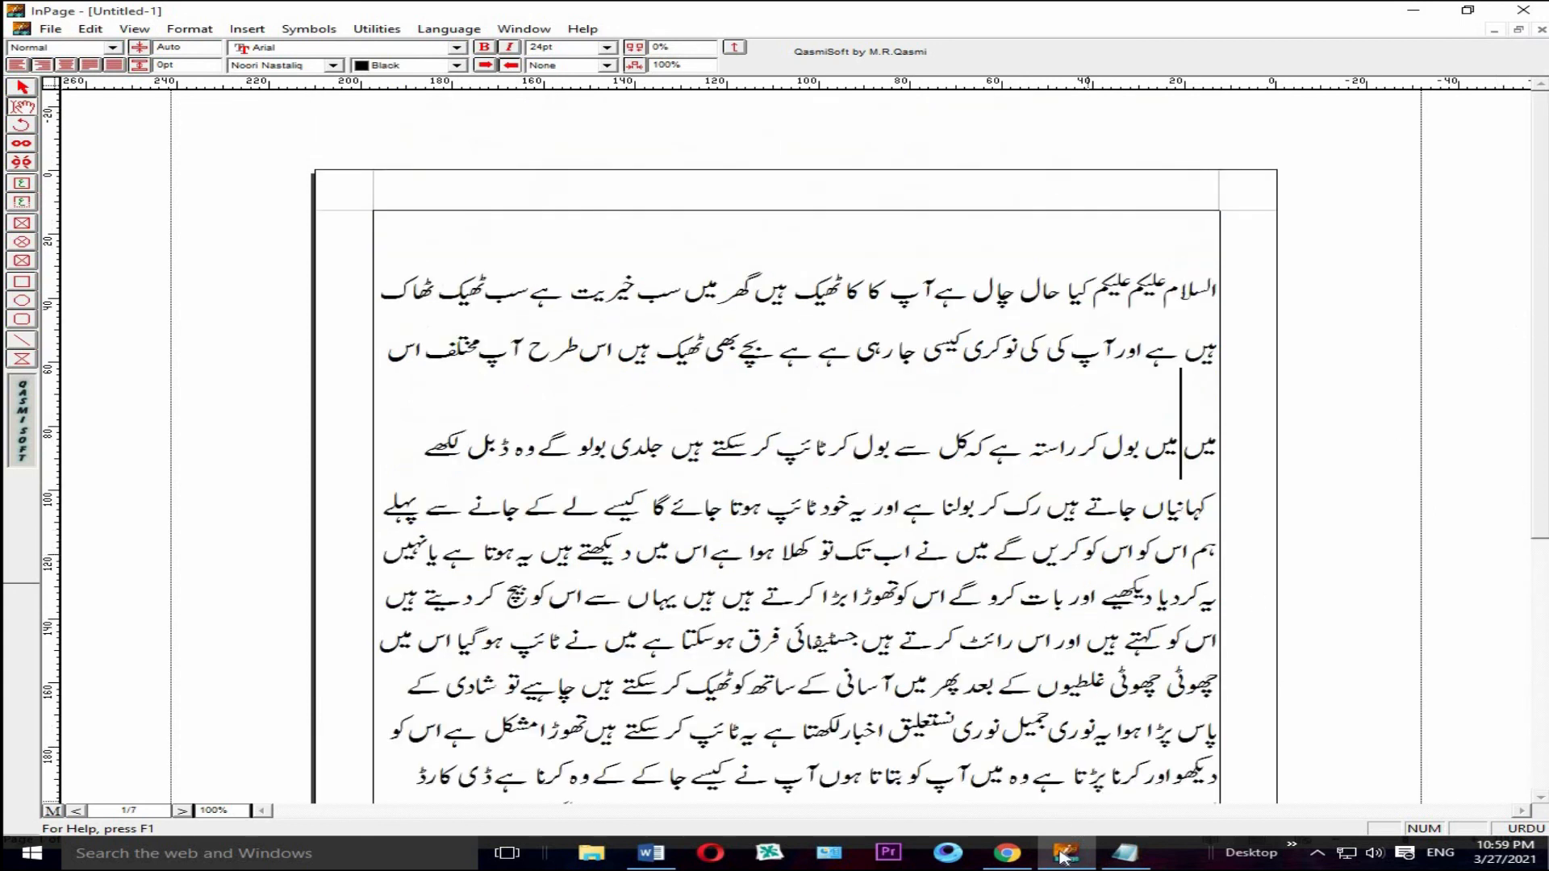
# Step: Switch to Chrome and bring up the "Convert more Text" box on the Unicode Urdu to InPage converter page
pyautogui.click(1007, 854)
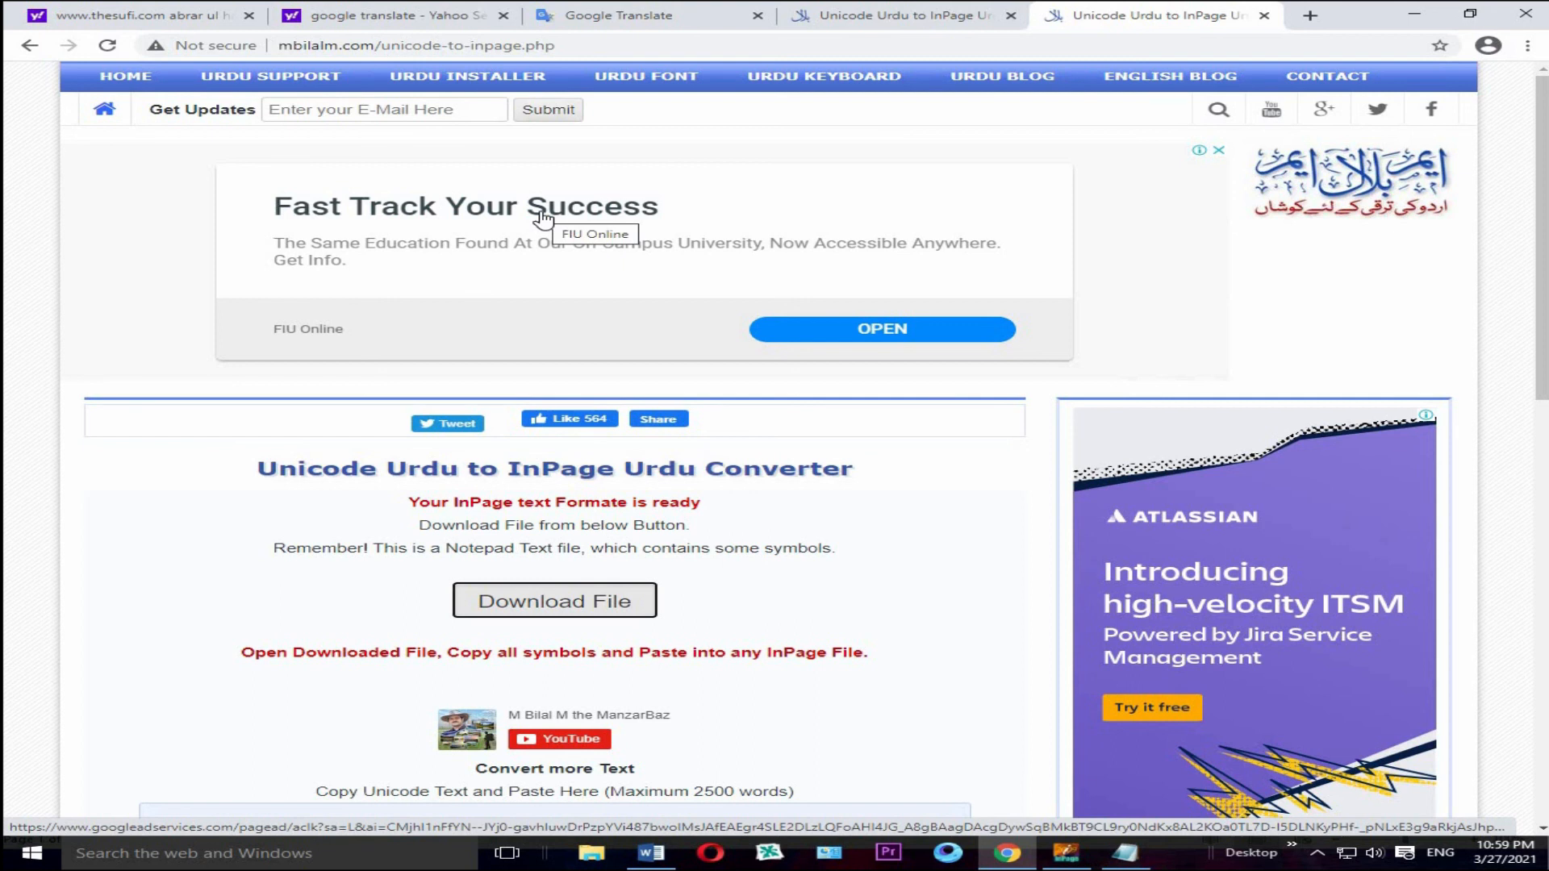
pyautogui.scroll(-4, 543, 216)
pyautogui.scroll(-3, 967, 459)
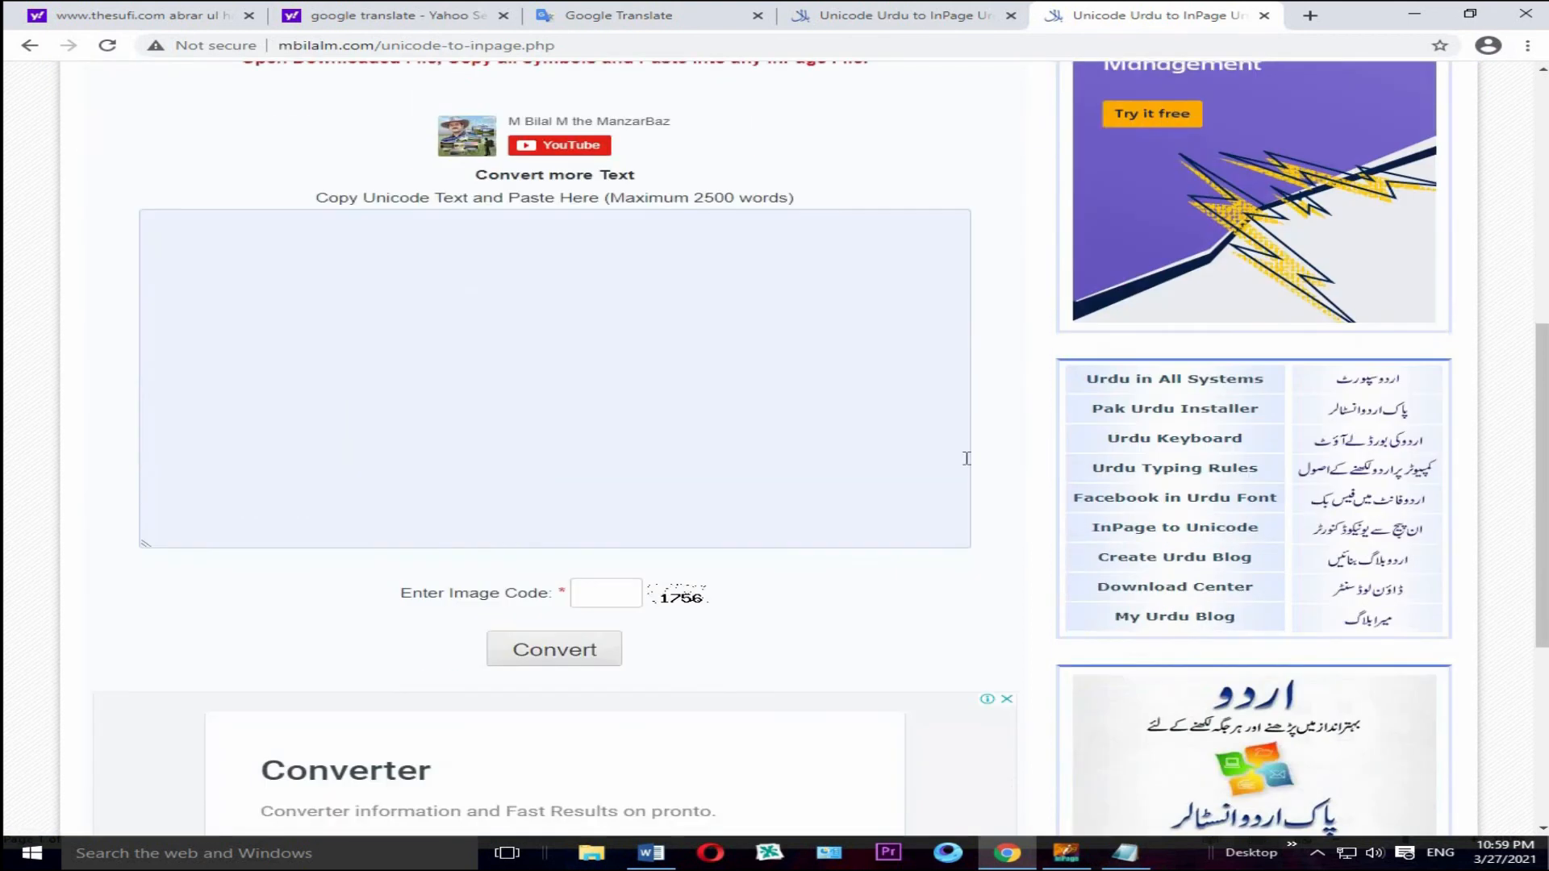